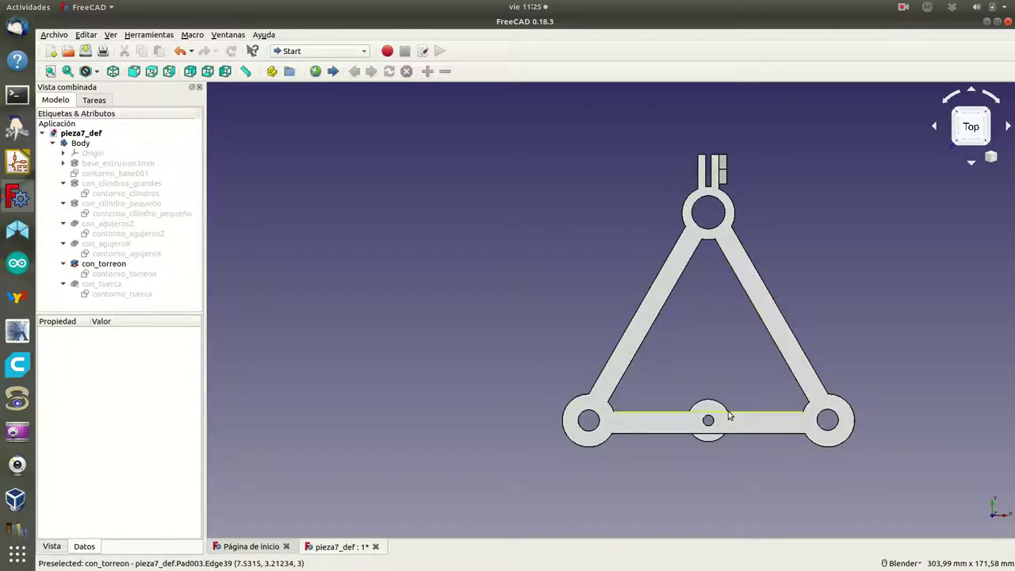
- Hide the con_torreon tip feature so the triangular frame disappears from the 3D view
click(99, 288)
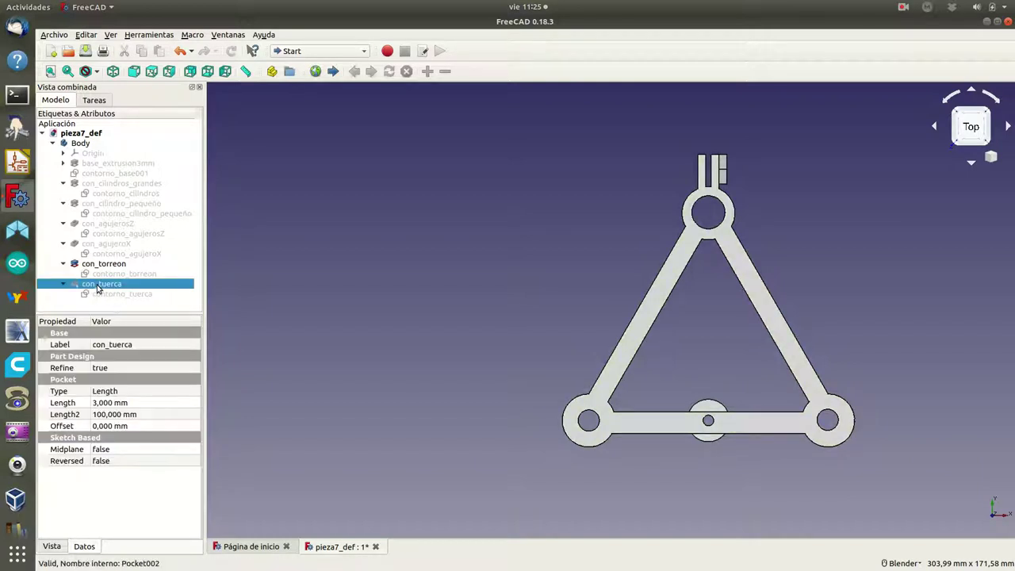
click(99, 264)
key(space)
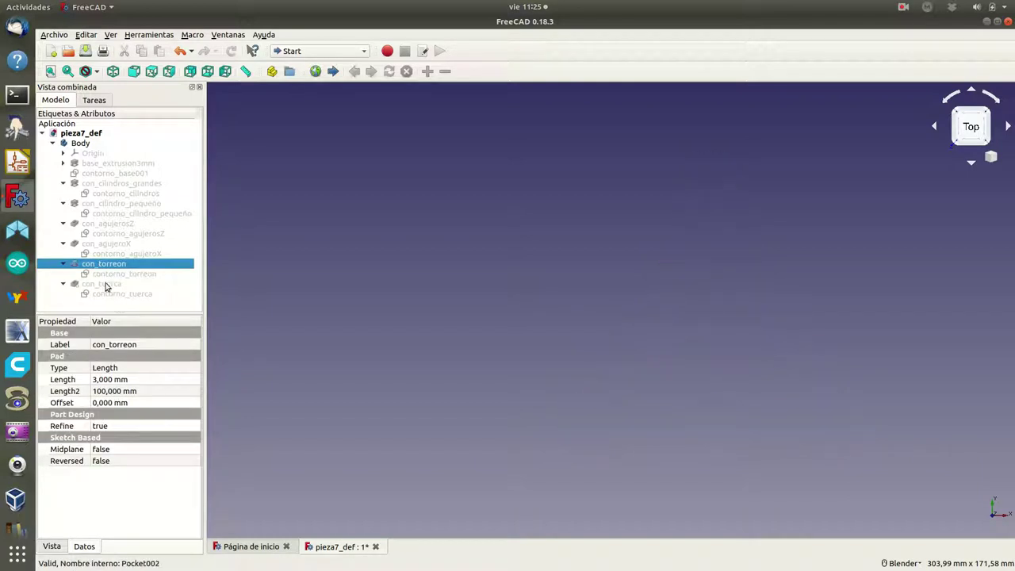
- Delete the con_tuerca, con_torreon and con_agujeroX features, confirming the linked-items warnings
click(107, 285)
right_click(107, 285)
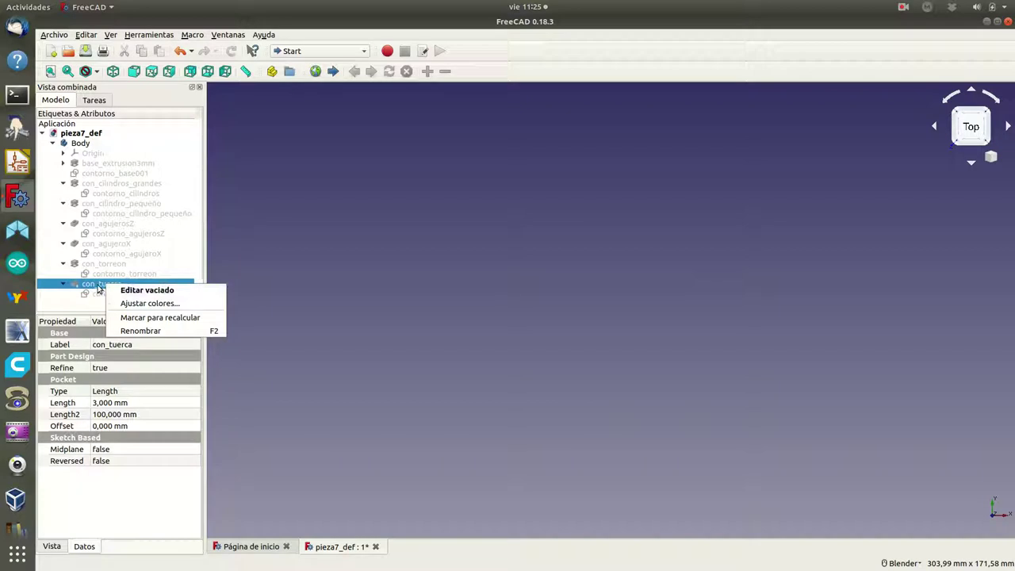
click(98, 290)
key(Delete)
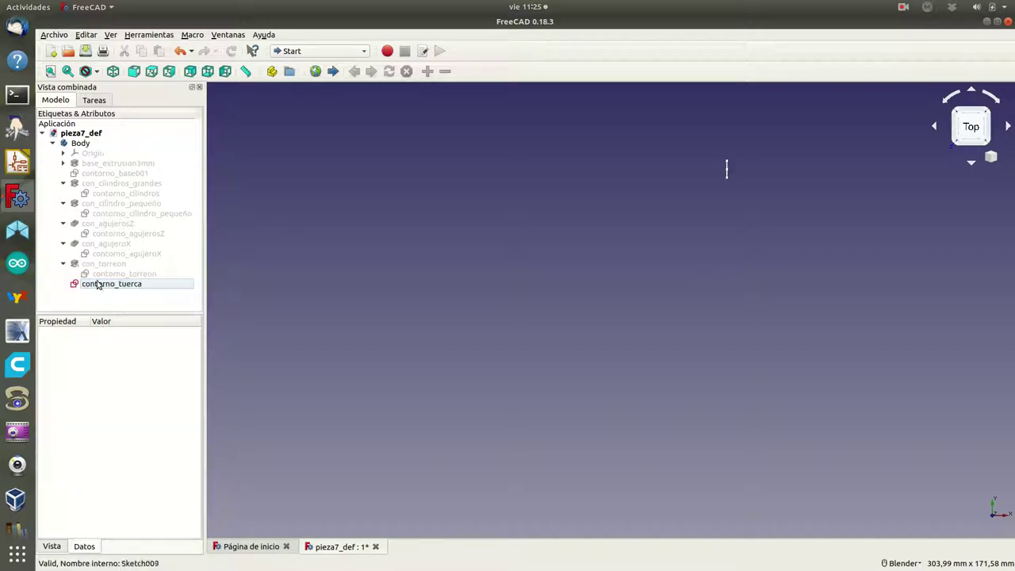
click(103, 264)
key(Delete)
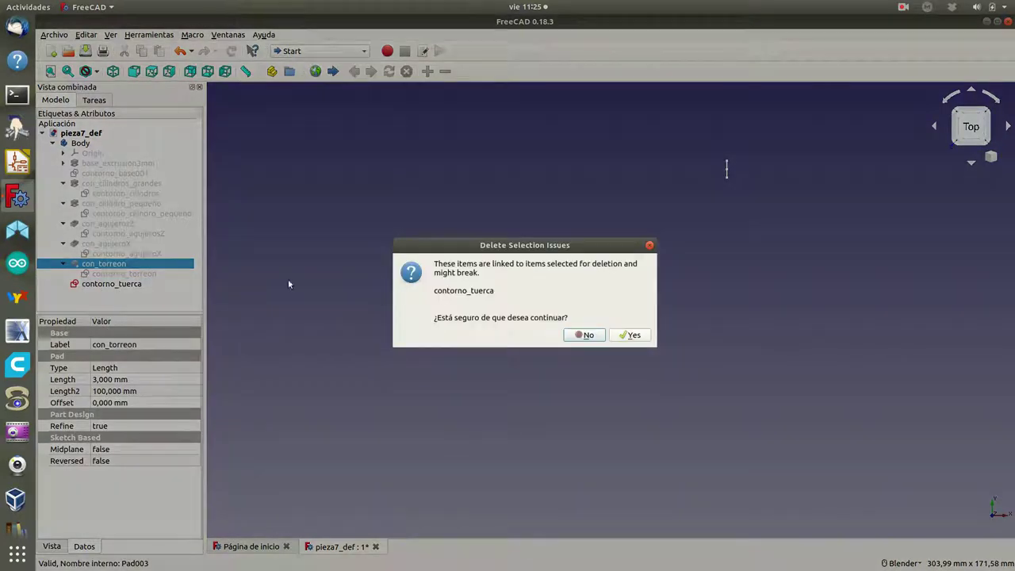
click(640, 336)
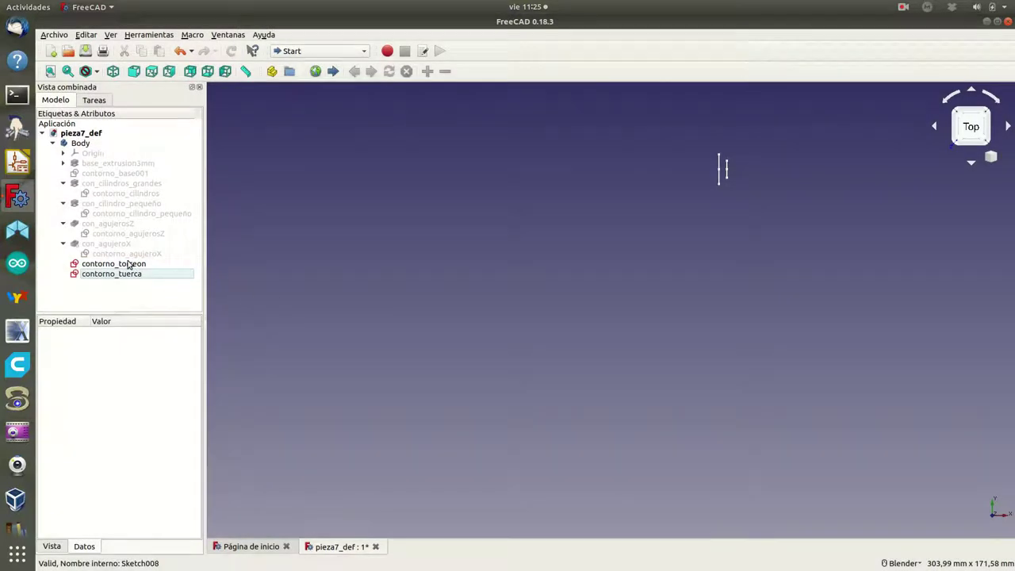
click(107, 245)
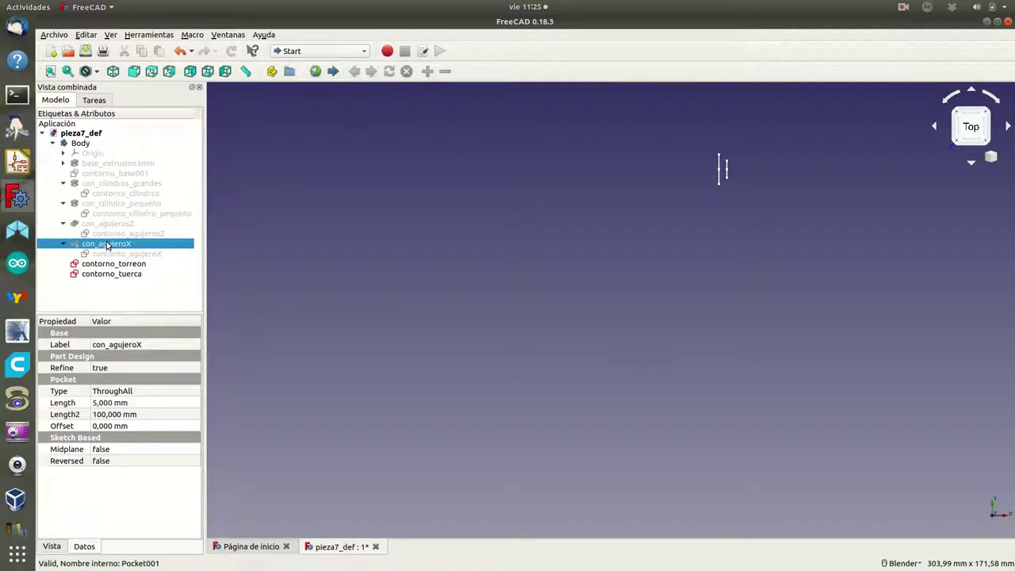
key(Delete)
click(623, 337)
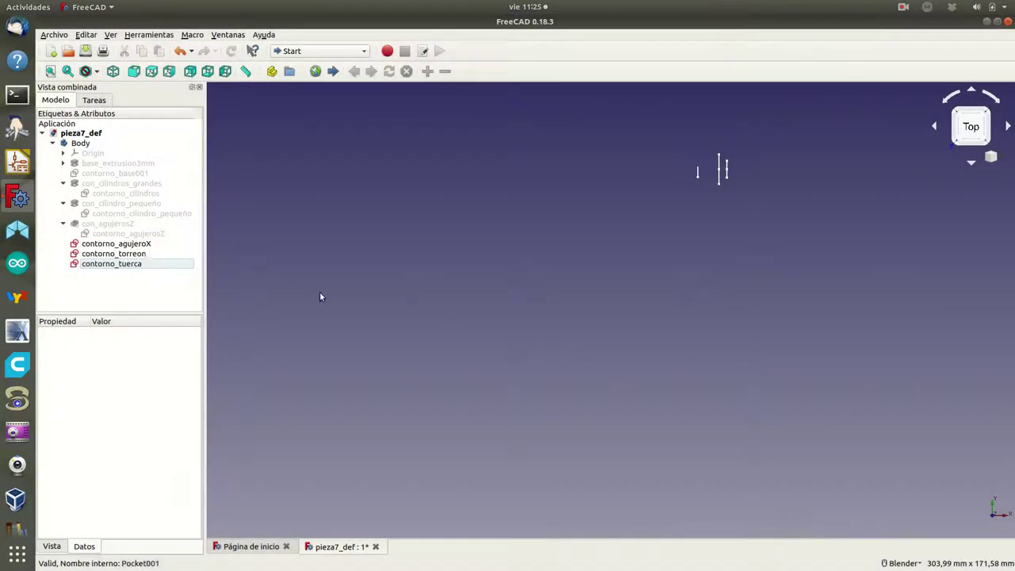
- Delete the con_agujerosZ, con_cilindro_pequeño, con_cilindros_grandes and base_extrusion3mm features
click(97, 225)
key(Delete)
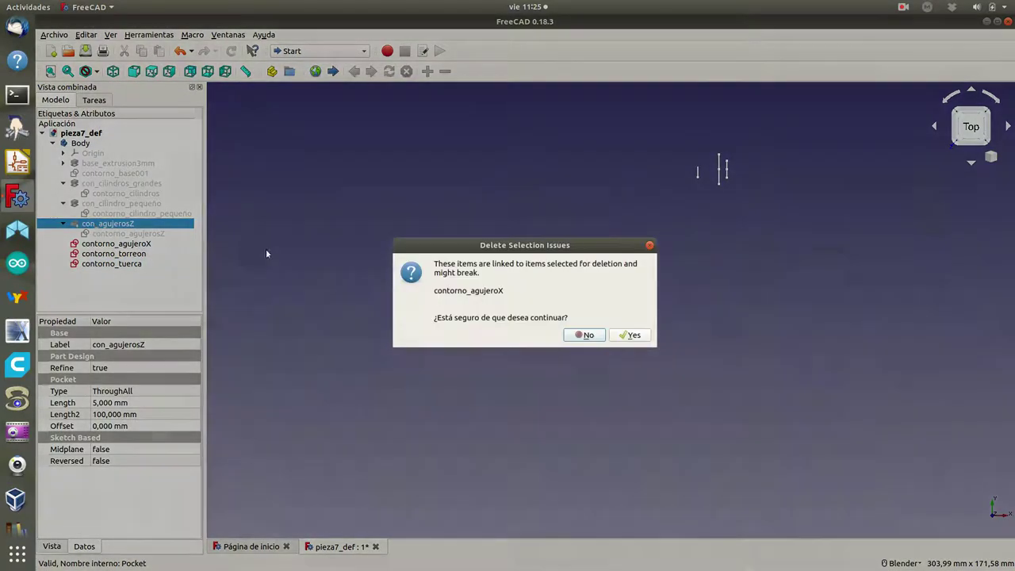
click(630, 335)
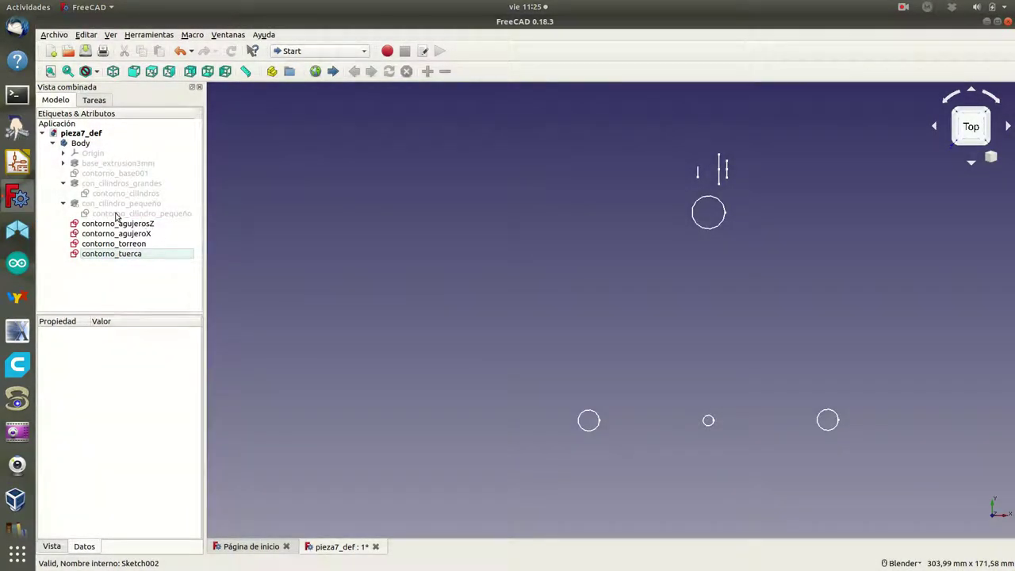
click(116, 204)
key(Delete)
click(617, 334)
click(110, 198)
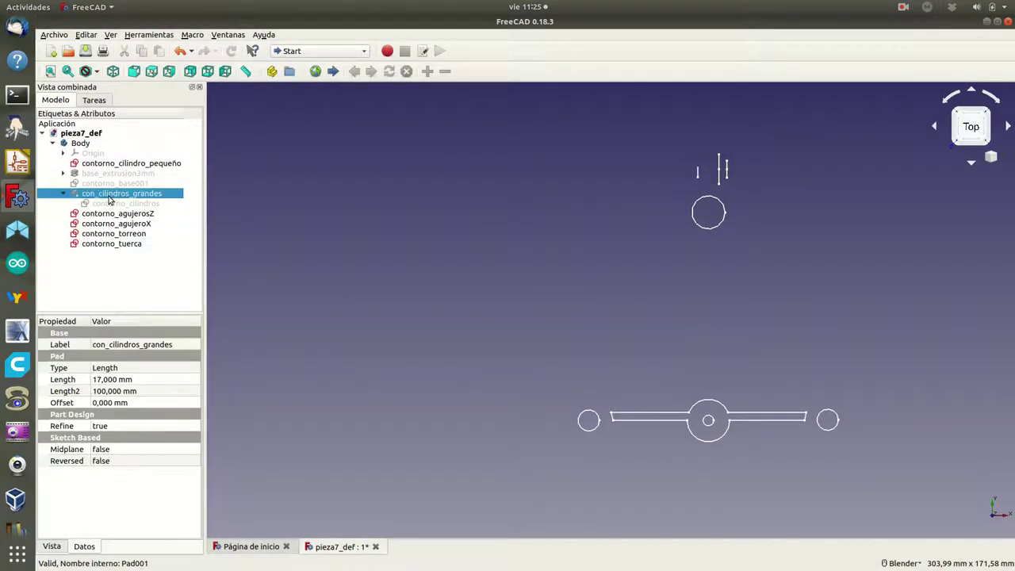
key(Delete)
click(632, 334)
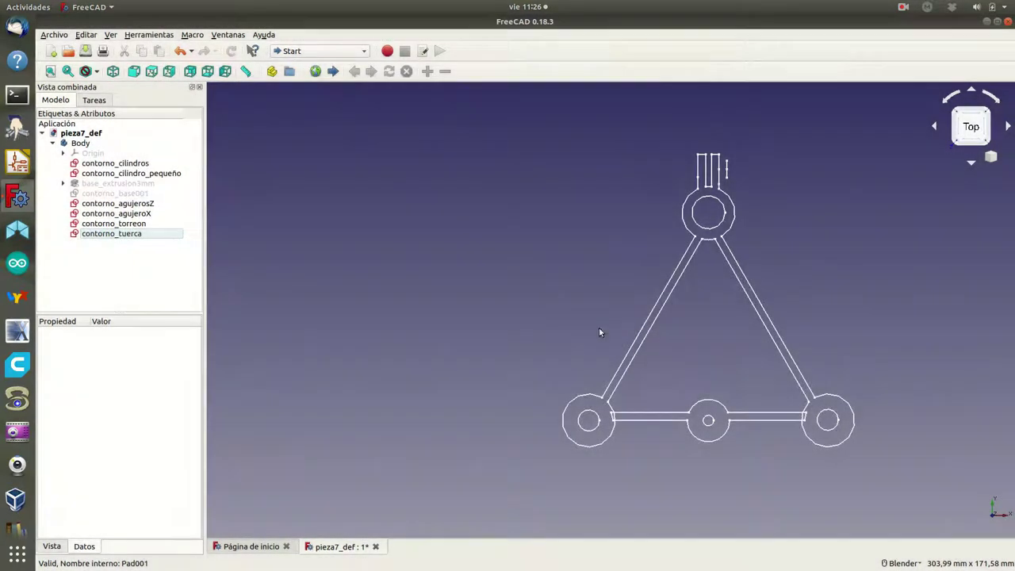
click(111, 184)
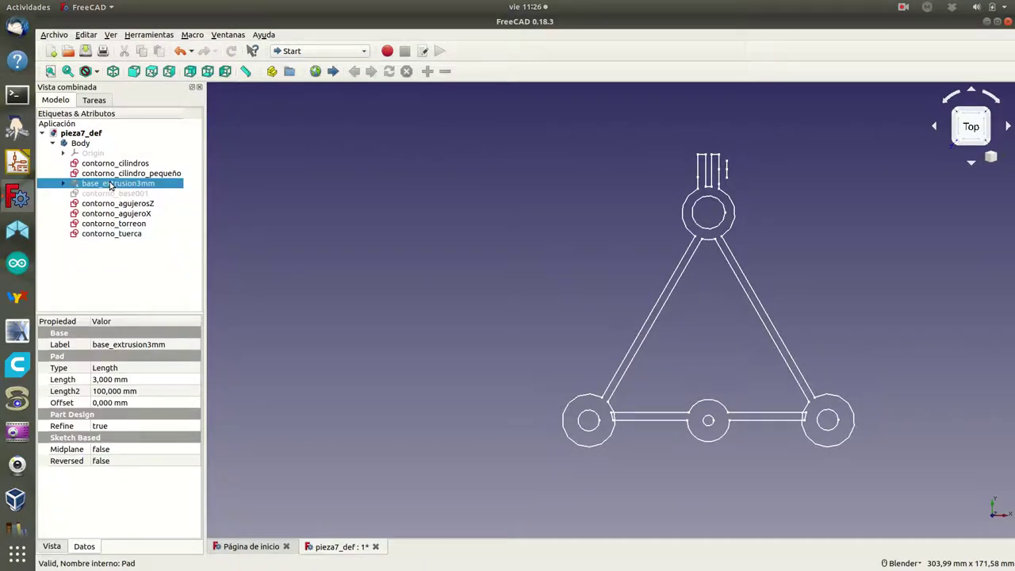
key(Delete)
click(631, 339)
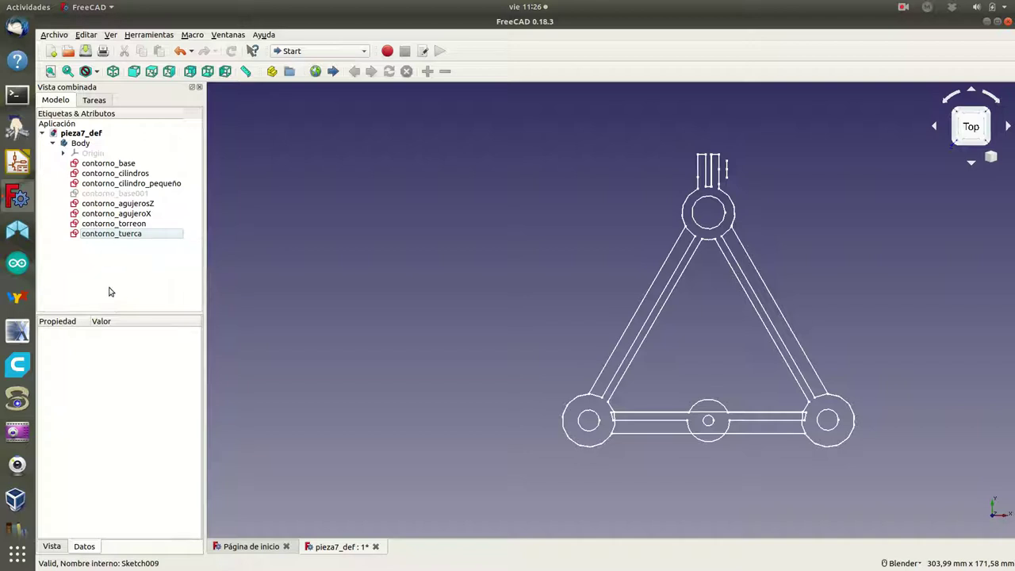
click(95, 236)
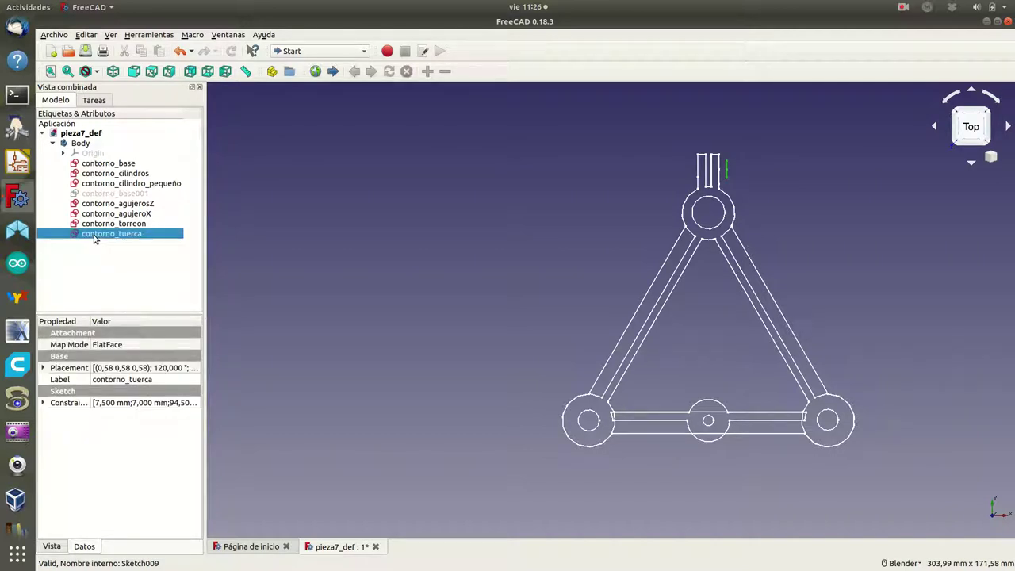
- Delete the contorno_torreon, contorno_tuerca, contorno_agujeroX and contorno_cilindro_pequeño sketches
click(93, 240)
click(112, 229)
key(Delete)
click(113, 216)
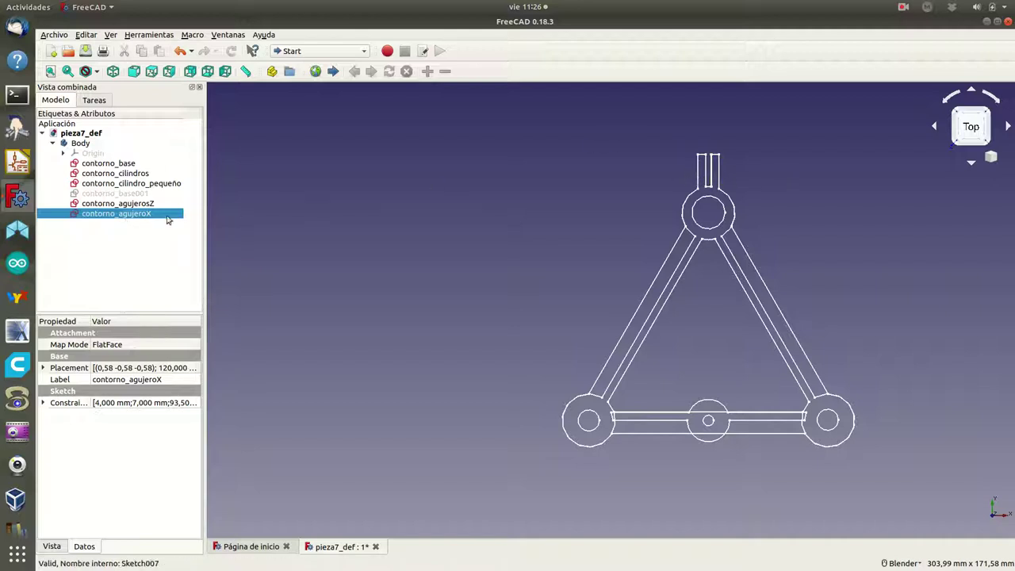
key(Delete)
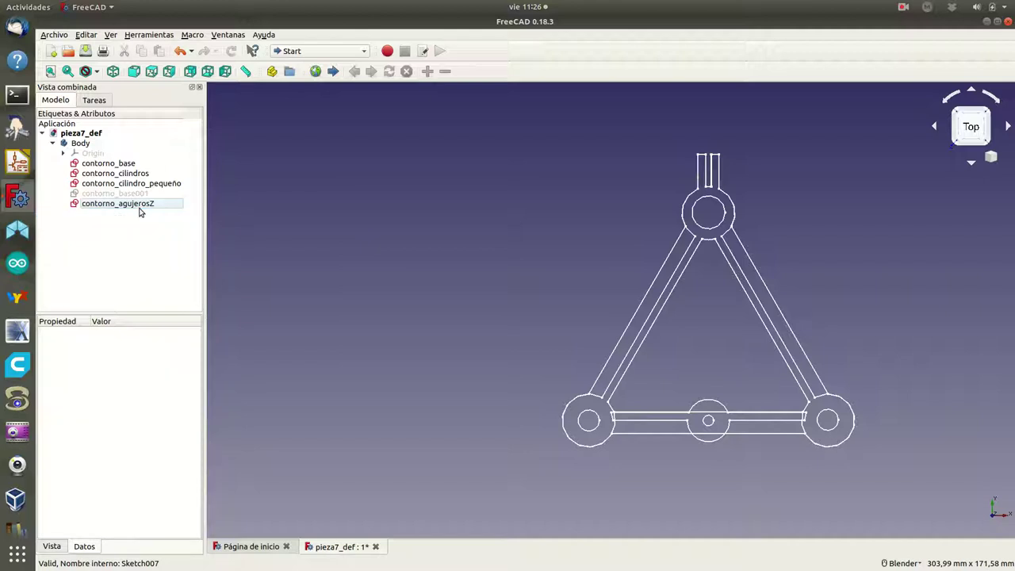
click(145, 204)
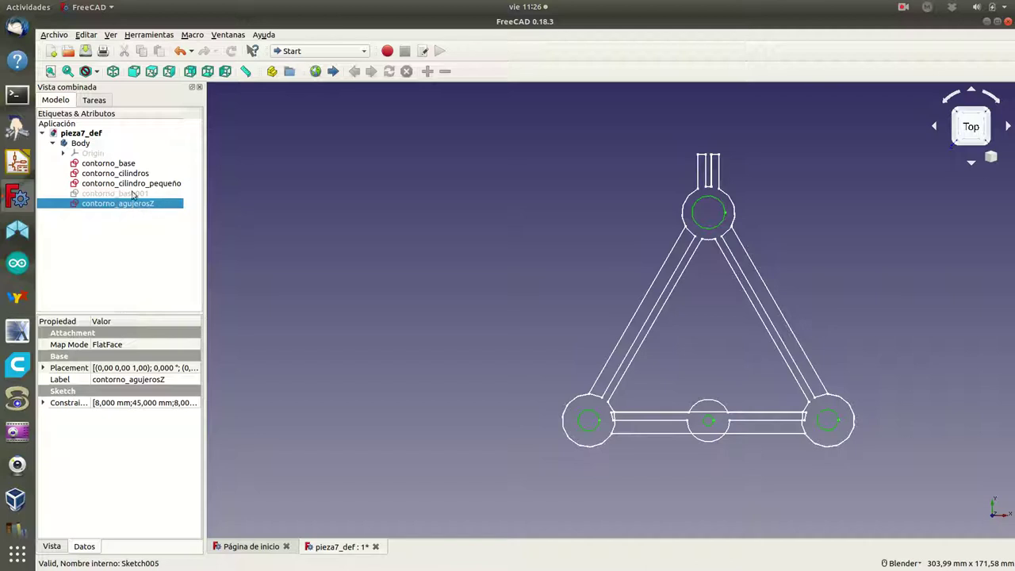
click(141, 185)
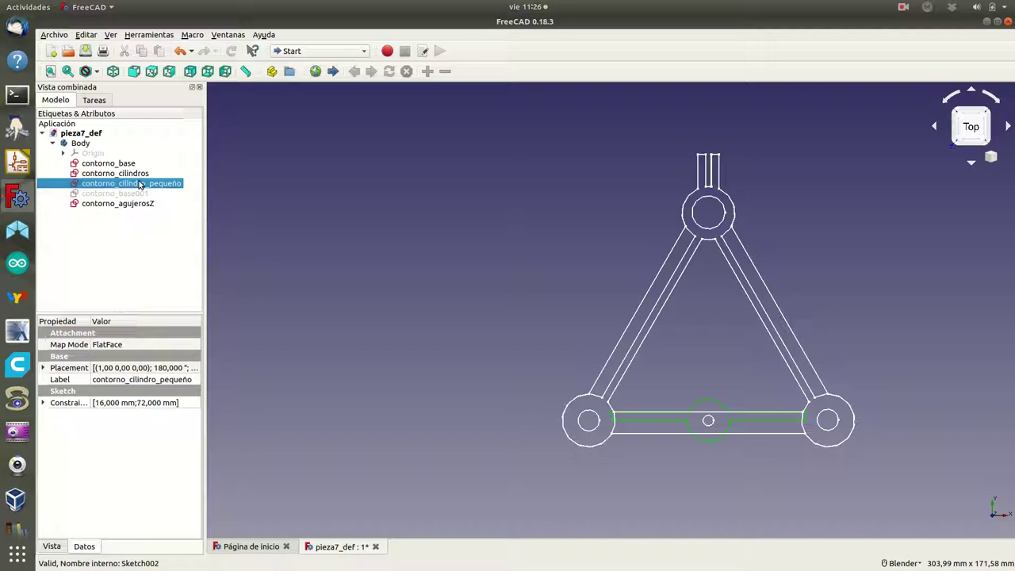
key(Delete)
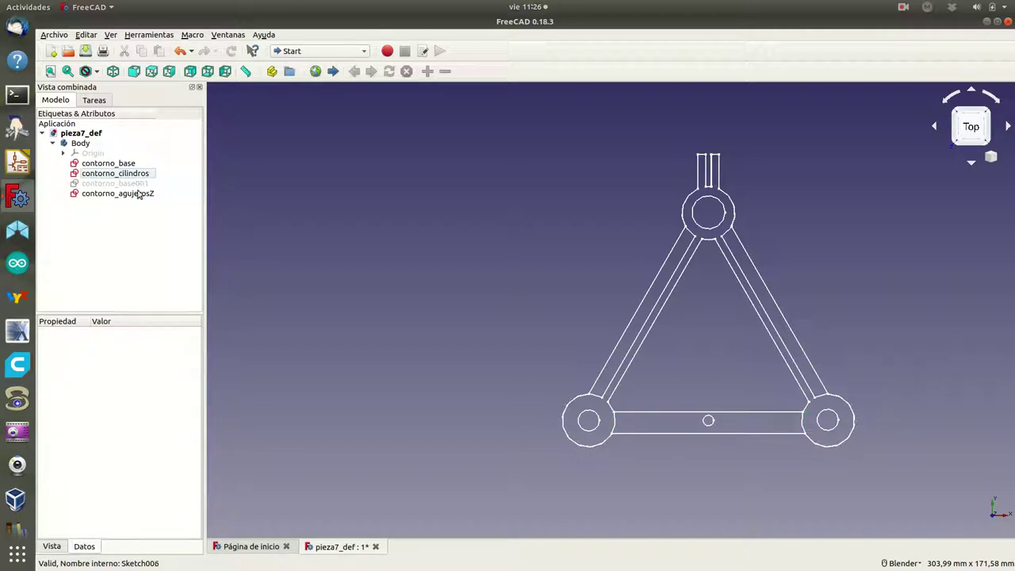
- Hide the contorno_base, contorno_cilindros, contorno_base001 and contorno_agujerosZ sketches
click(125, 186)
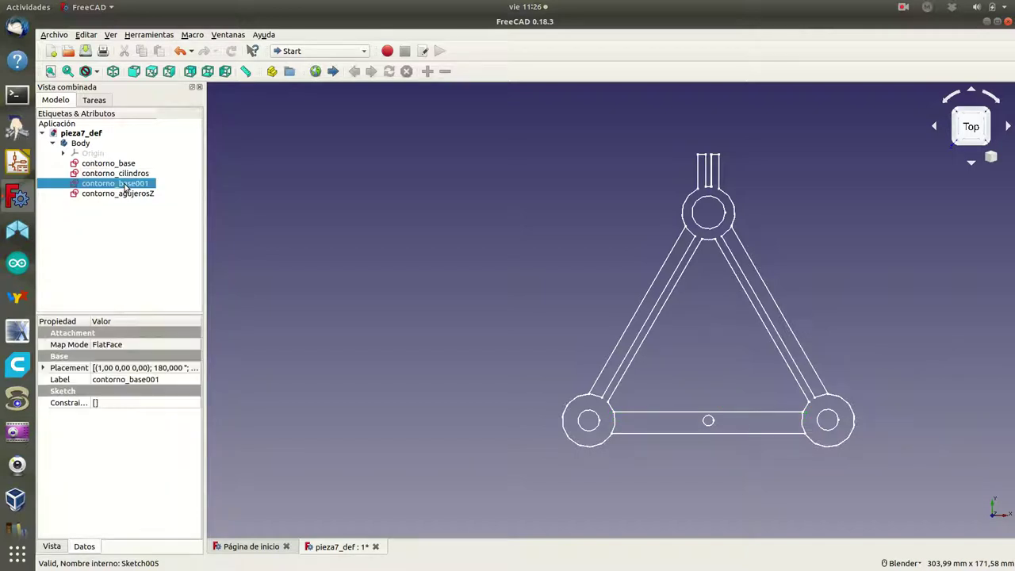
click(119, 163)
key(space)
click(119, 175)
key(space)
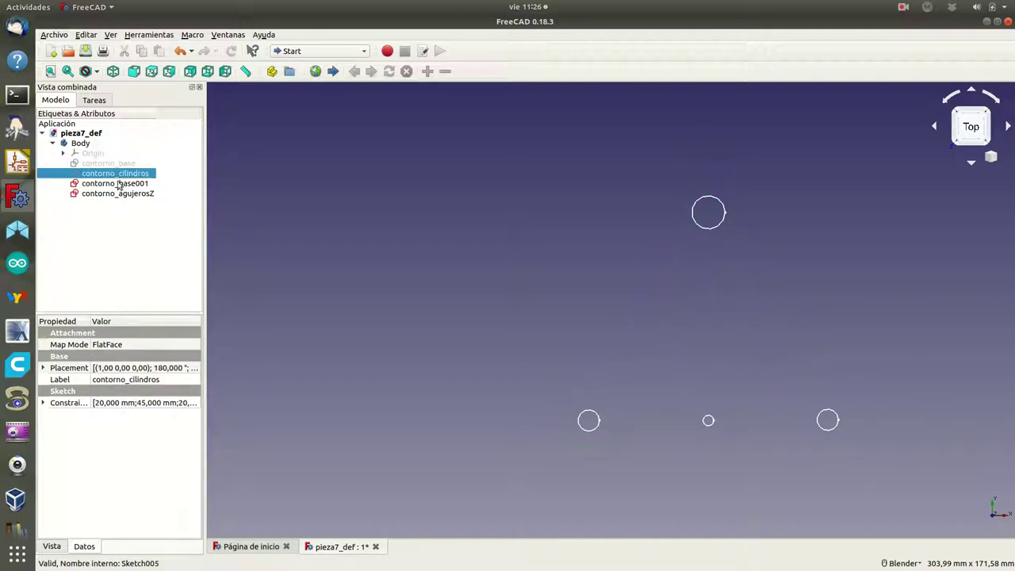
click(119, 185)
key(space)
click(114, 193)
key(space)
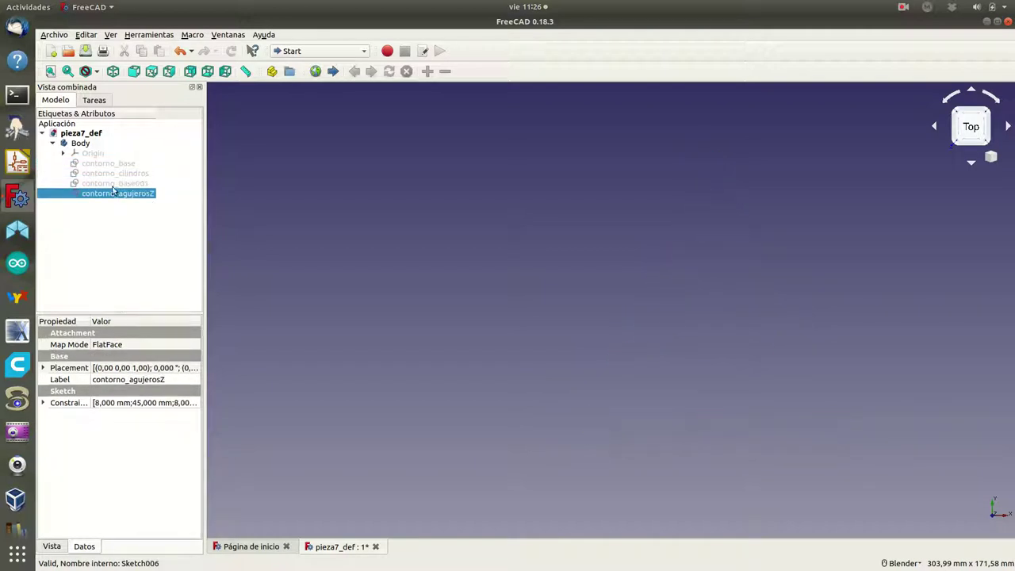
click(105, 165)
- Show contorno_base again and compare its outline against contorno_cilindros and contorno_base001
key(space)
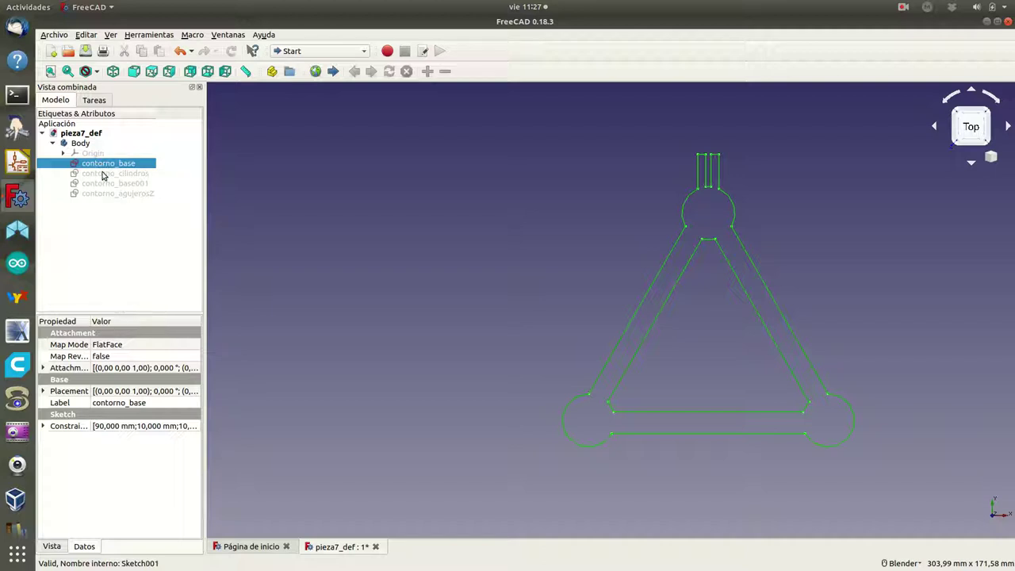
click(103, 175)
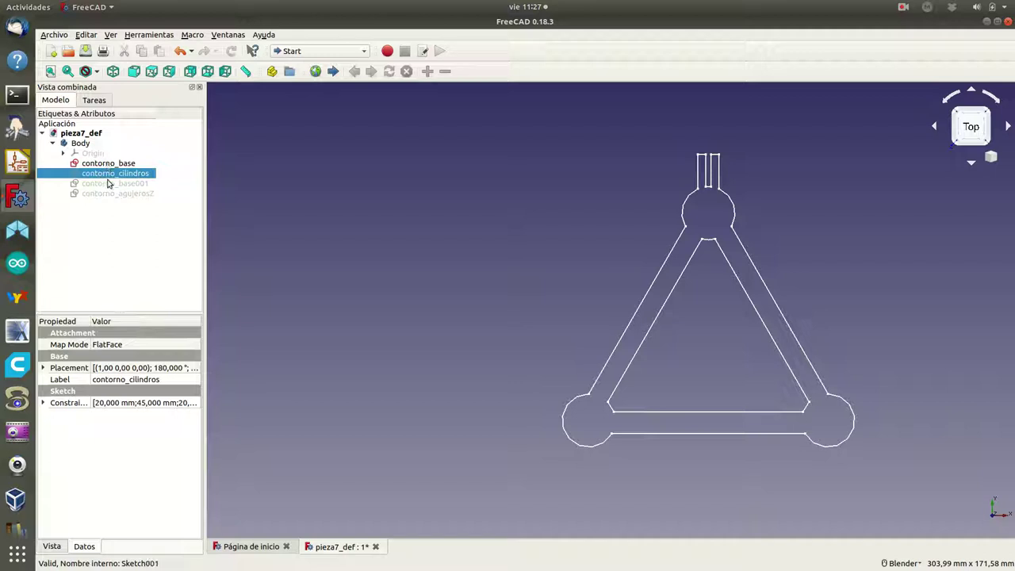
click(112, 163)
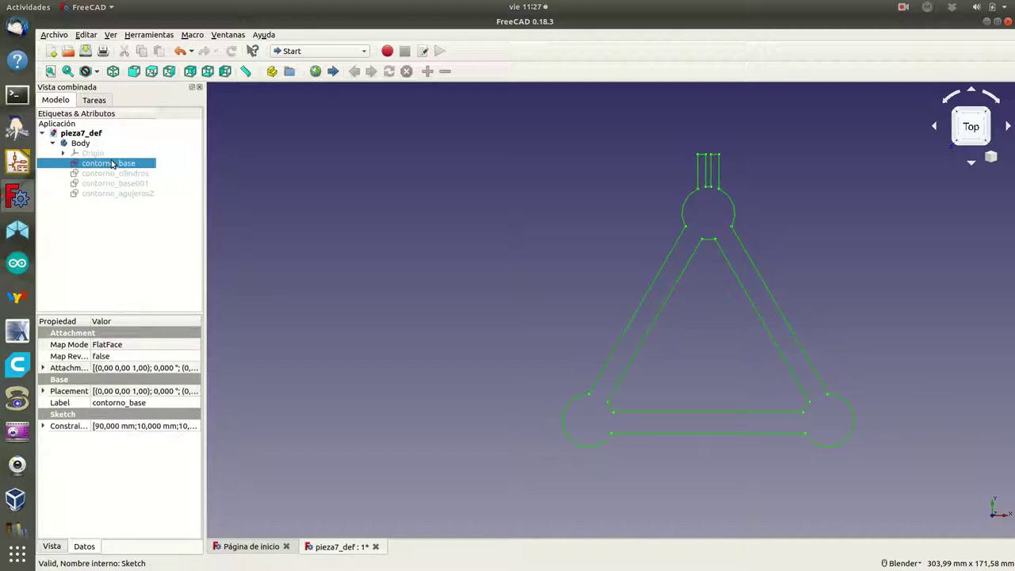
click(113, 174)
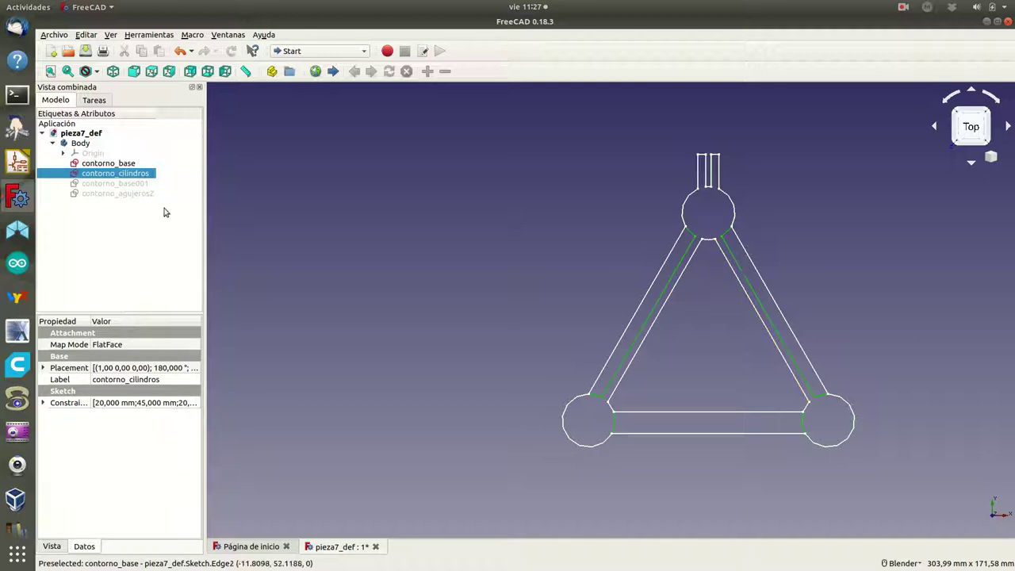
click(104, 164)
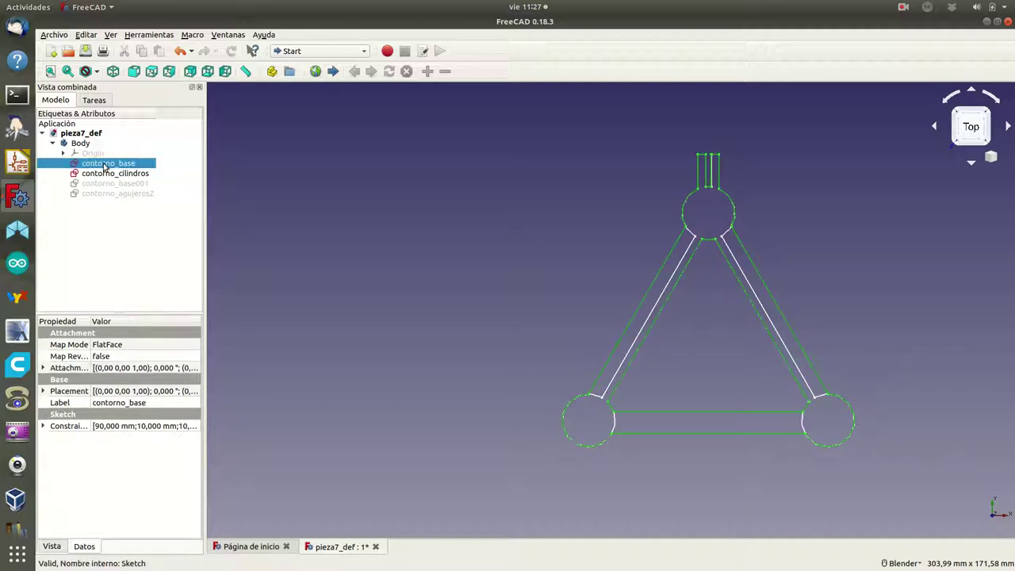
click(105, 172)
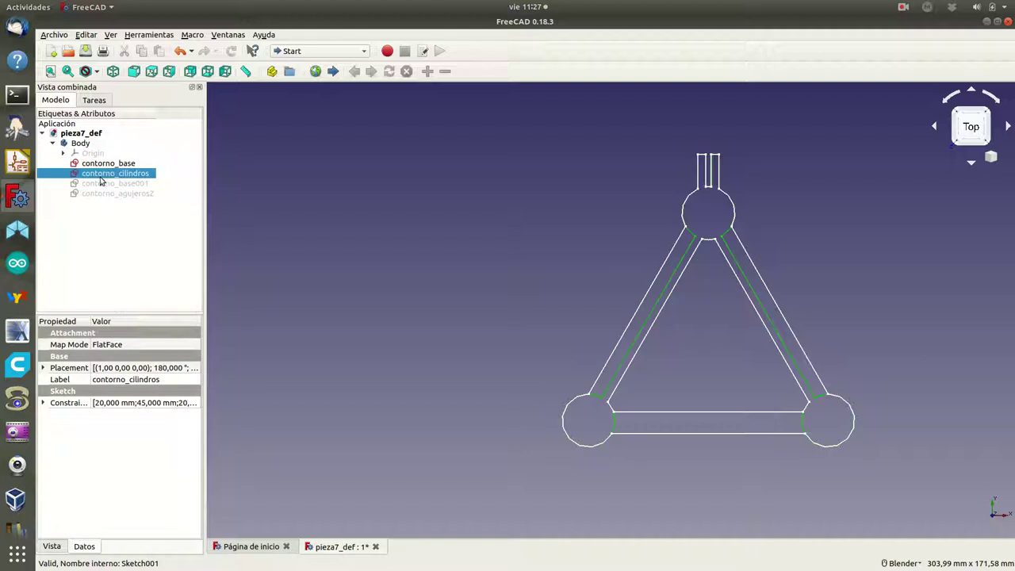
click(111, 185)
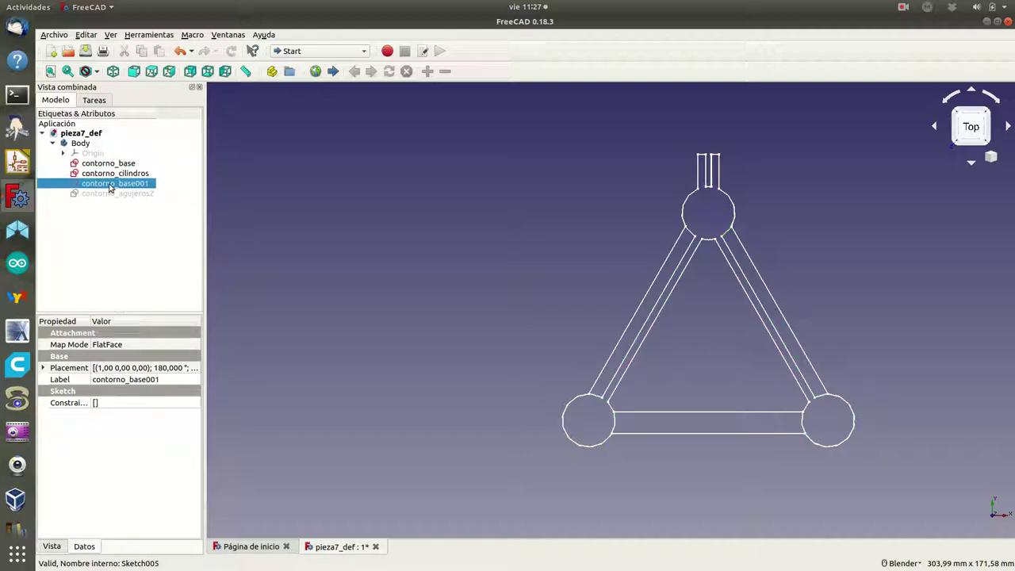
- Hide the contorno_cilindros and contorno_base sketches, leaving the 3D view empty
click(106, 173)
key(space)
click(100, 164)
key(space)
- Hide contorno_base and delete the contorno_base001 sketch
key(space)
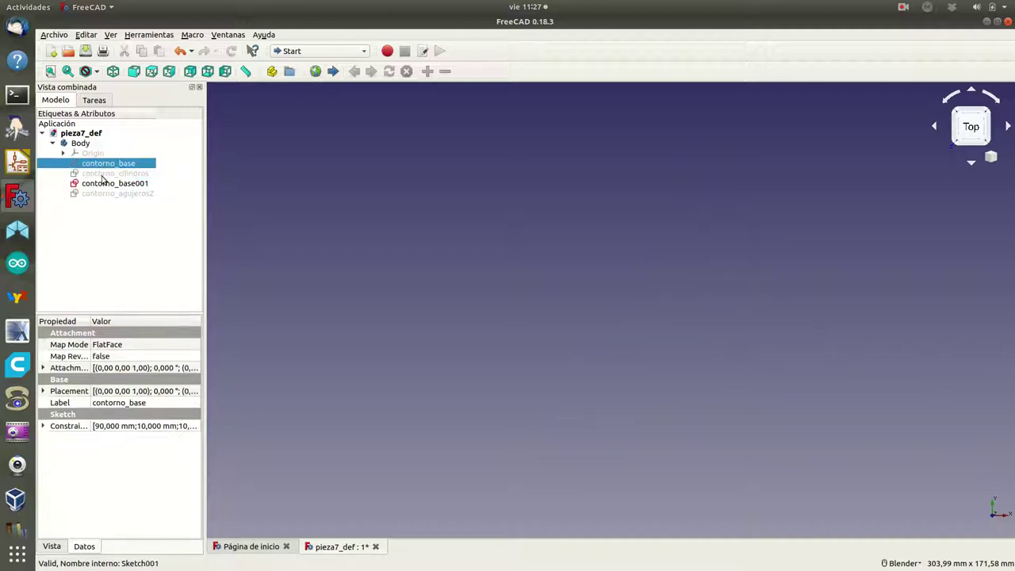
click(105, 183)
key(space)
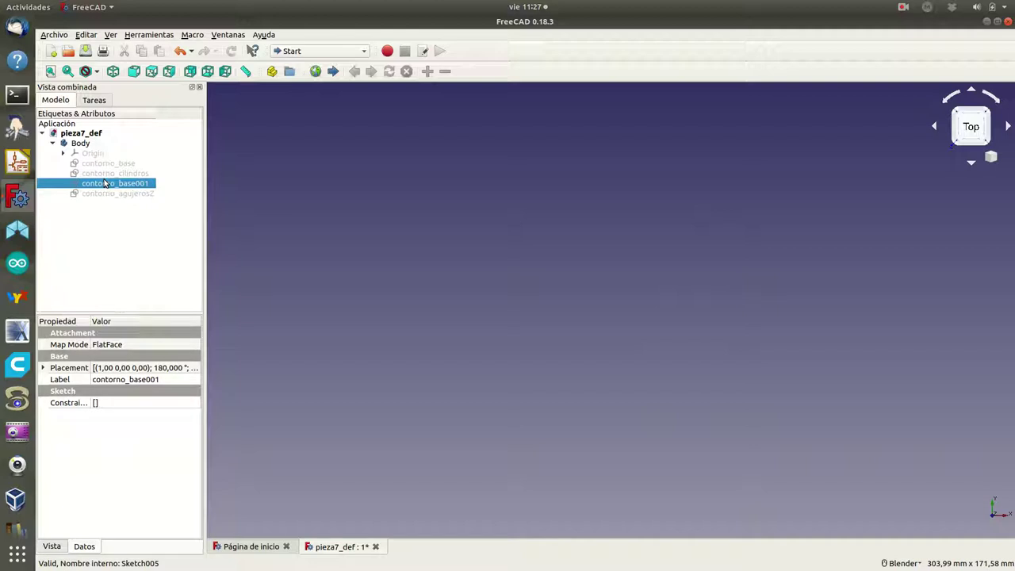
right_click(105, 183)
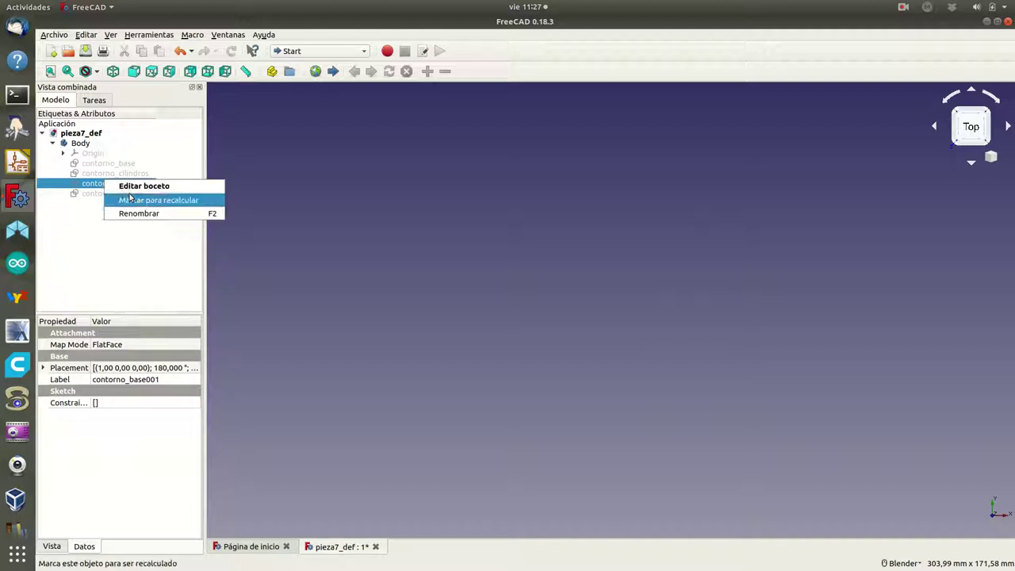
click(100, 184)
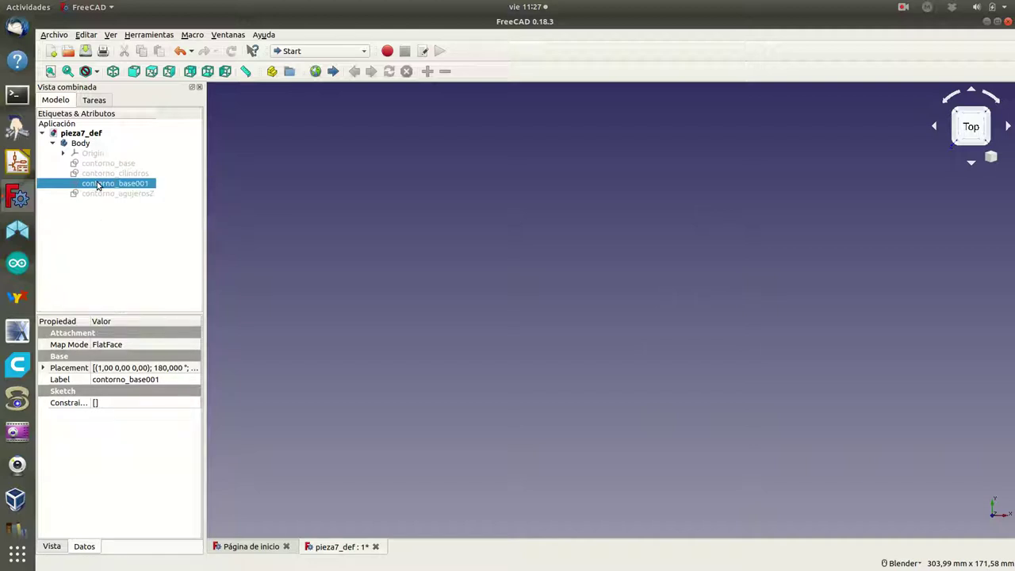
key(Delete)
- Inspect the contorno_agujerosZ hole circles, then delete that sketch
click(107, 184)
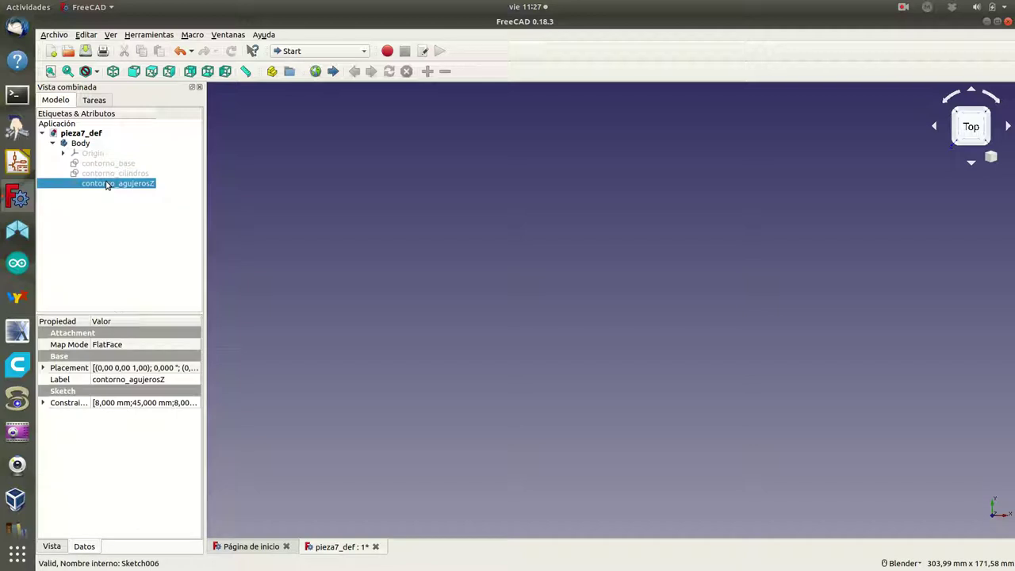
key(space)
click(110, 173)
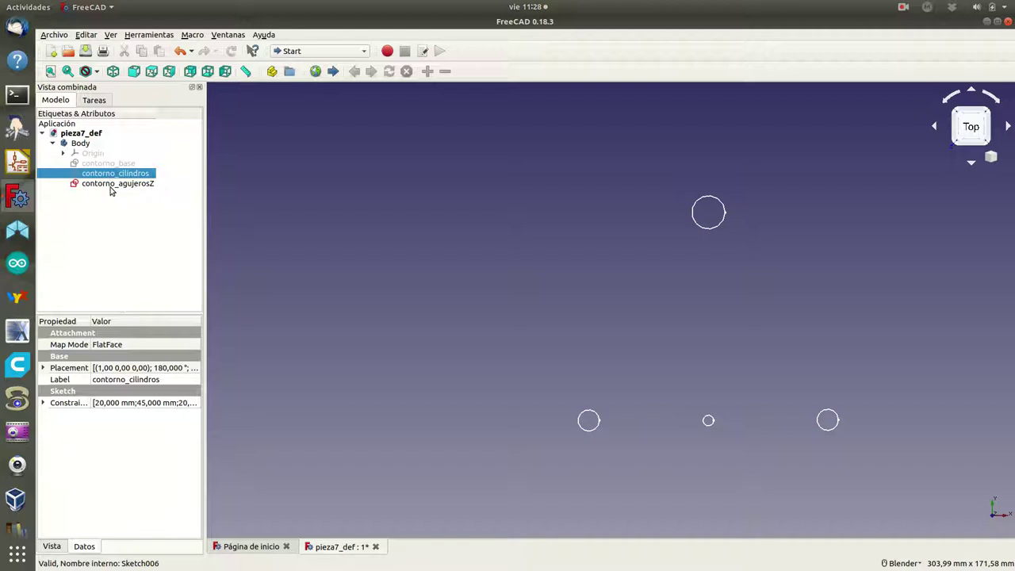
click(110, 186)
key(Delete)
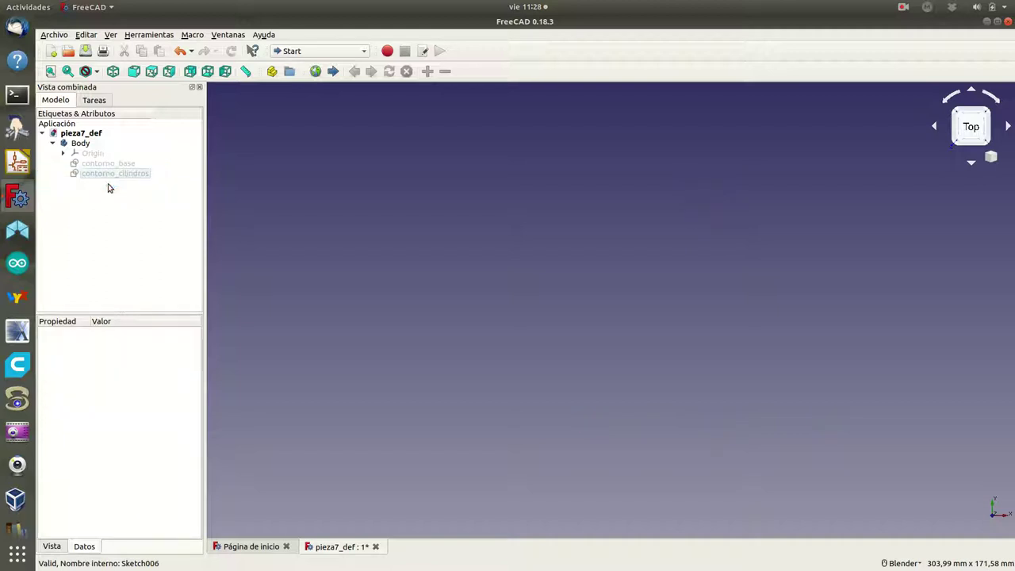
- Show the contorno_base outline again and bring up its options
click(113, 165)
key(space)
key(space)
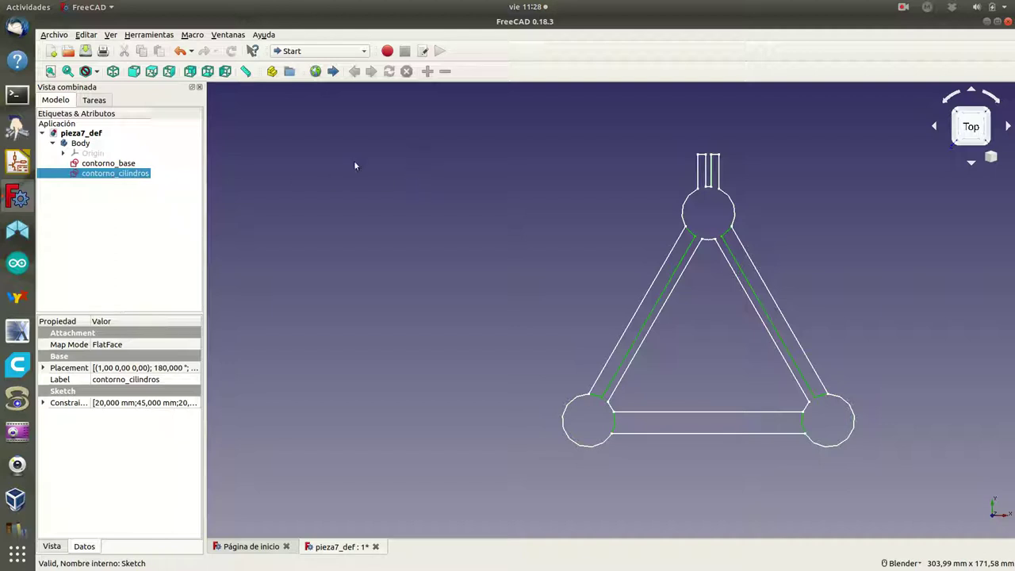
click(102, 164)
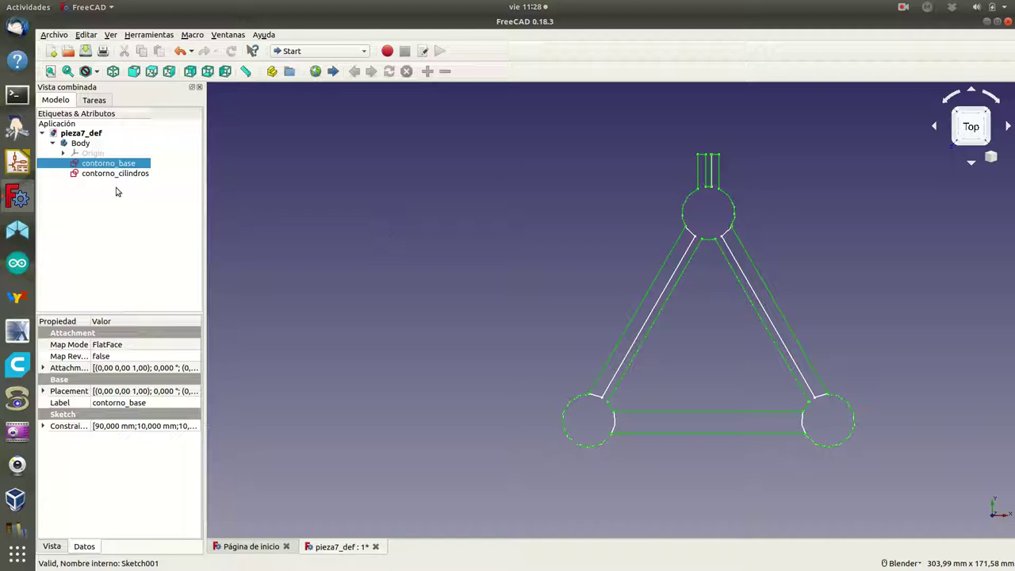
right_click(112, 163)
- Edit contorno_base and delete the slot top together with its 3 mm dimension
click(143, 169)
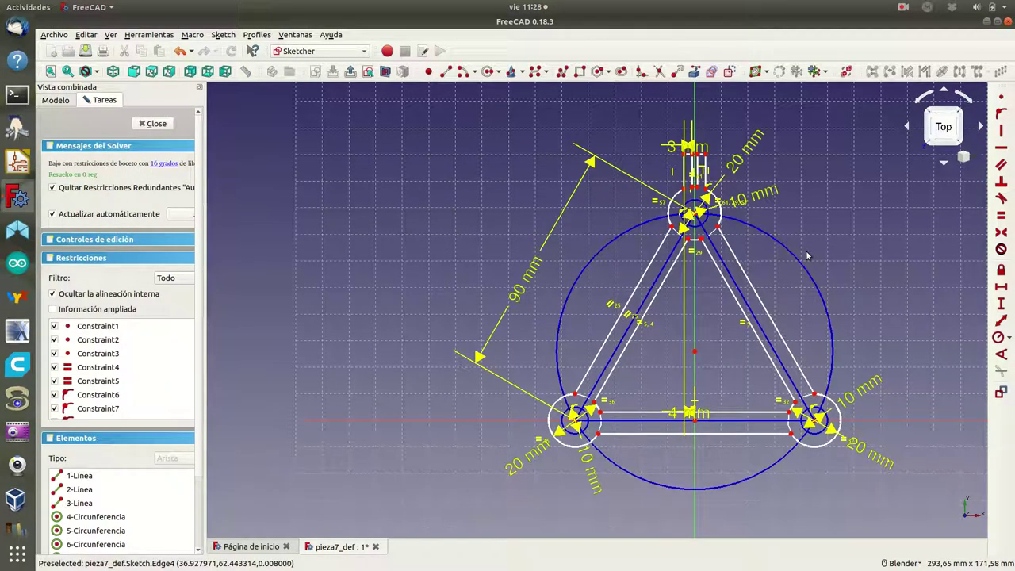
scroll(787, 237, up, 4)
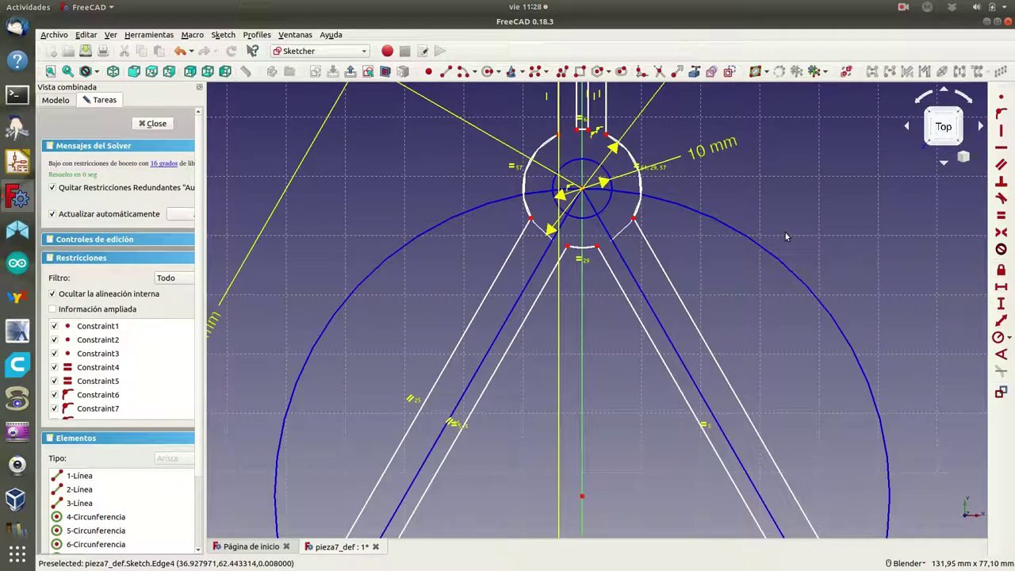
shift+middle_drag(625, 194, 738, 273)
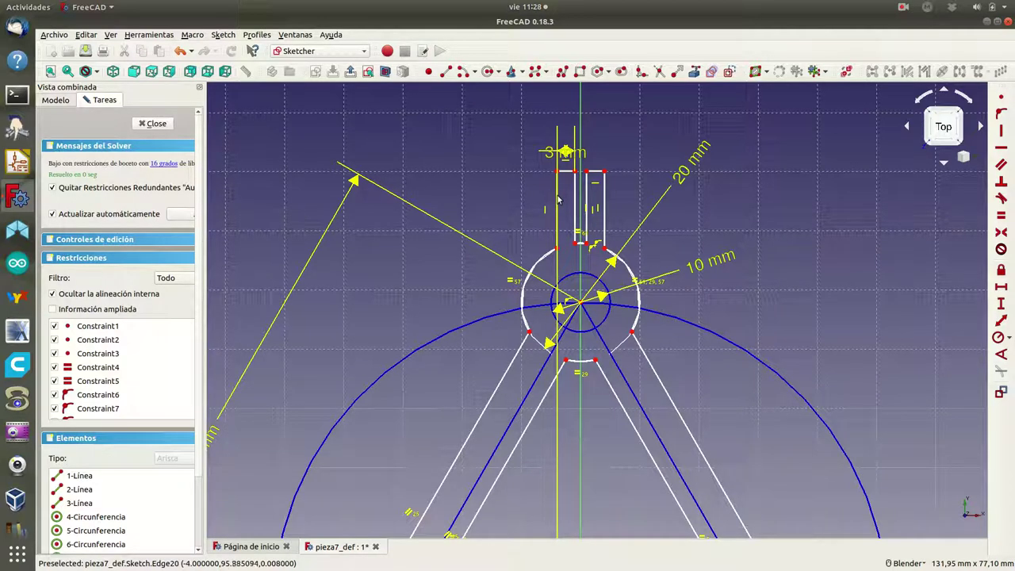
drag(522, 146, 627, 231)
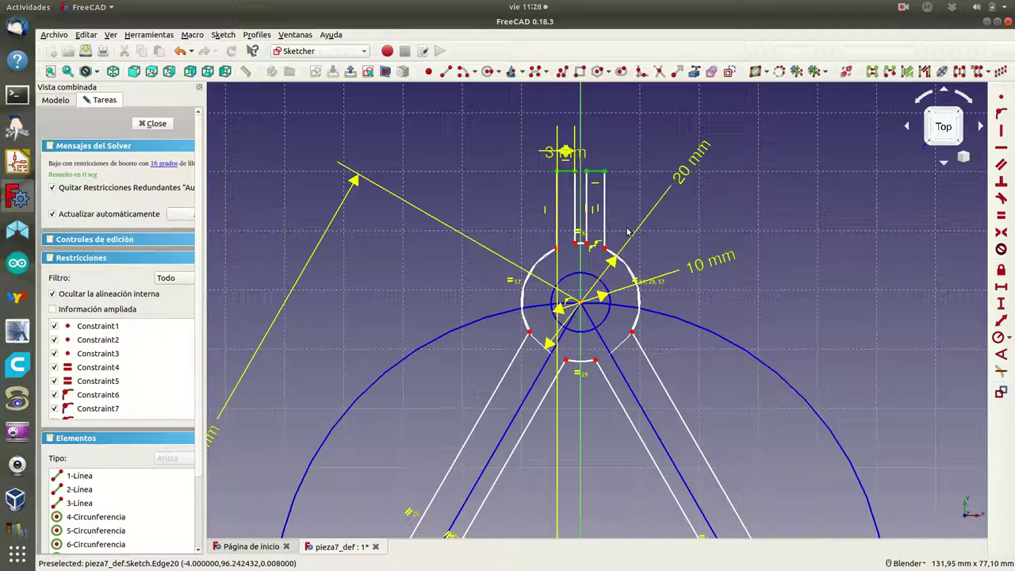
key(Delete)
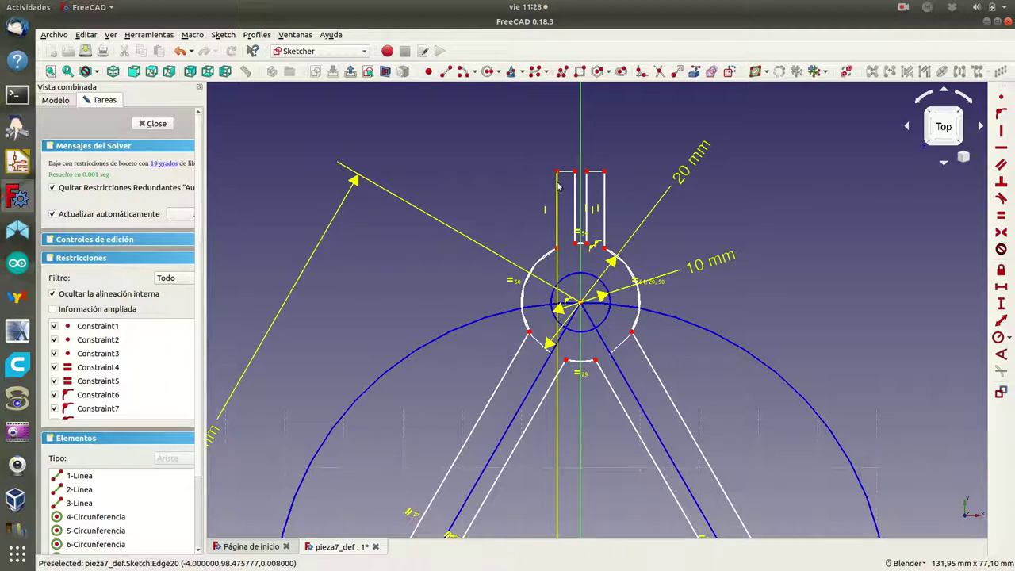
- Delete the long vertical line and the redundant inner slot lines
right_click(545, 129)
click(562, 156)
key(Delete)
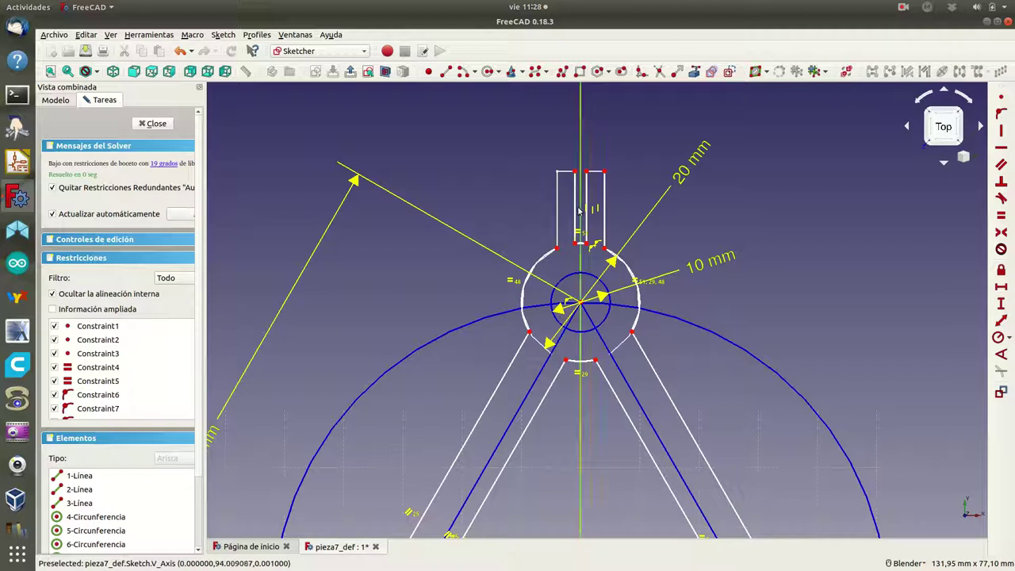
click(575, 209)
key(Delete)
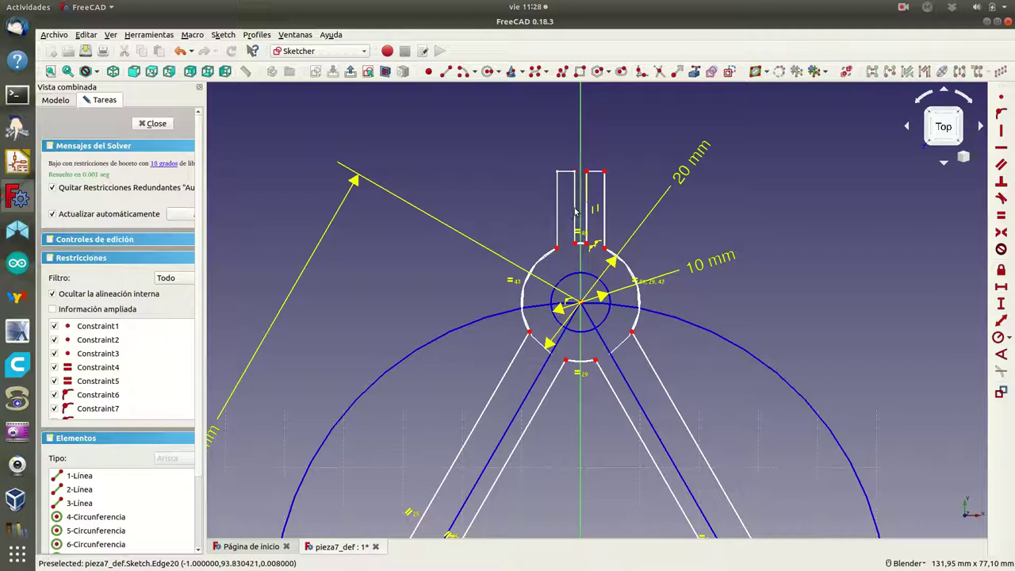
click(587, 204)
key(Delete)
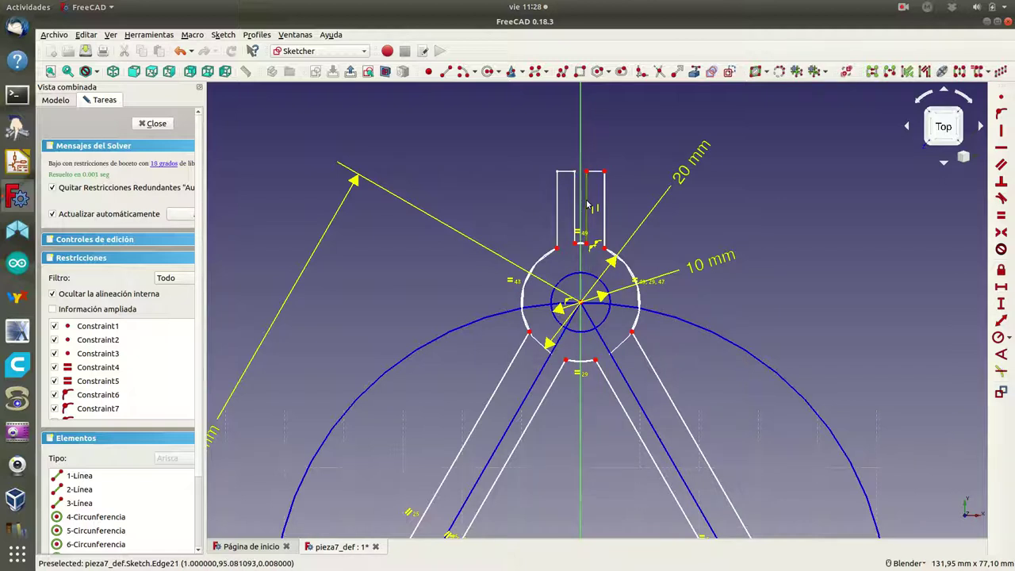
click(605, 200)
key(Delete)
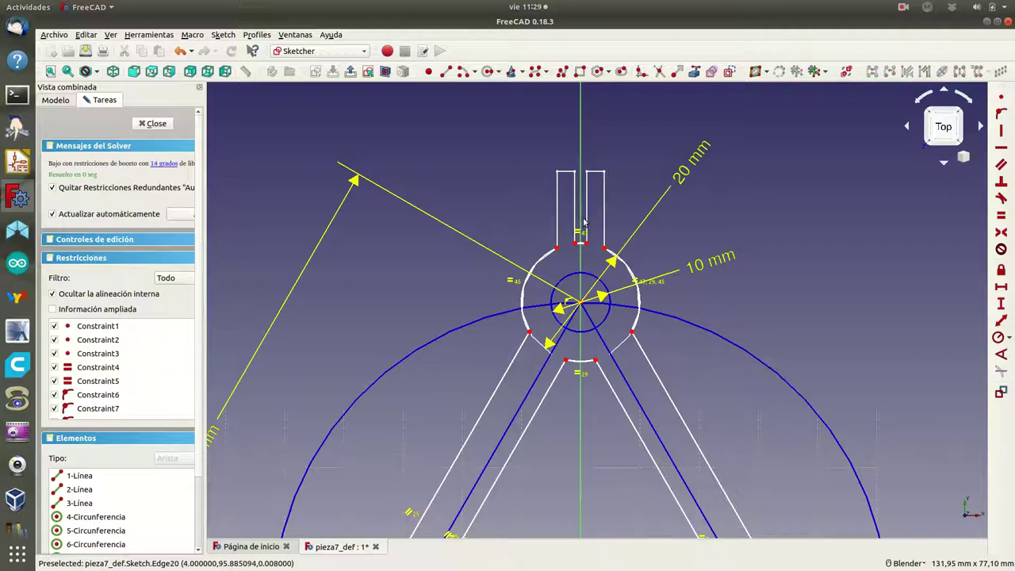
- Close the sketch and hide contorno_cilindros
click(154, 123)
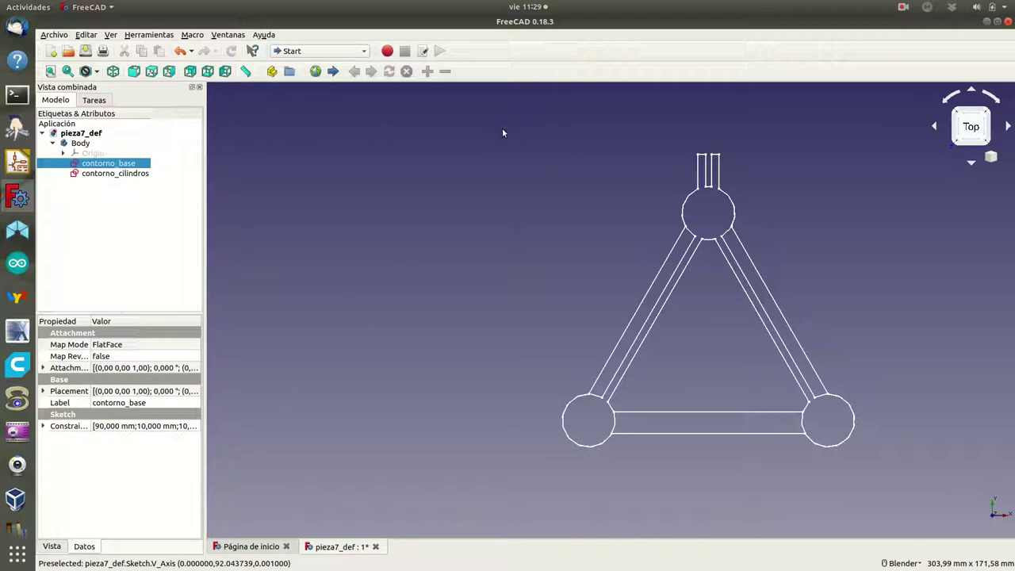
click(118, 176)
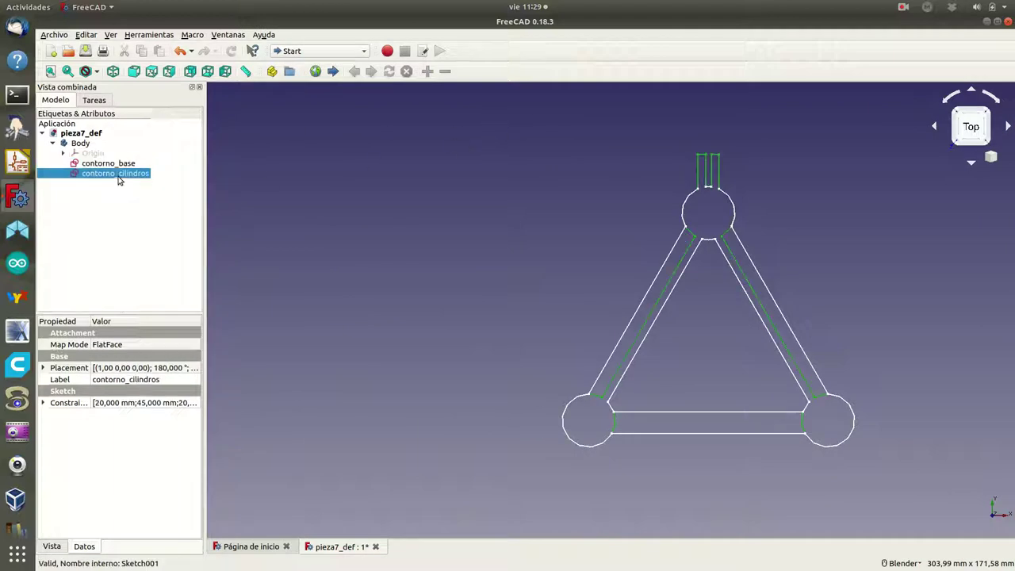
key(space)
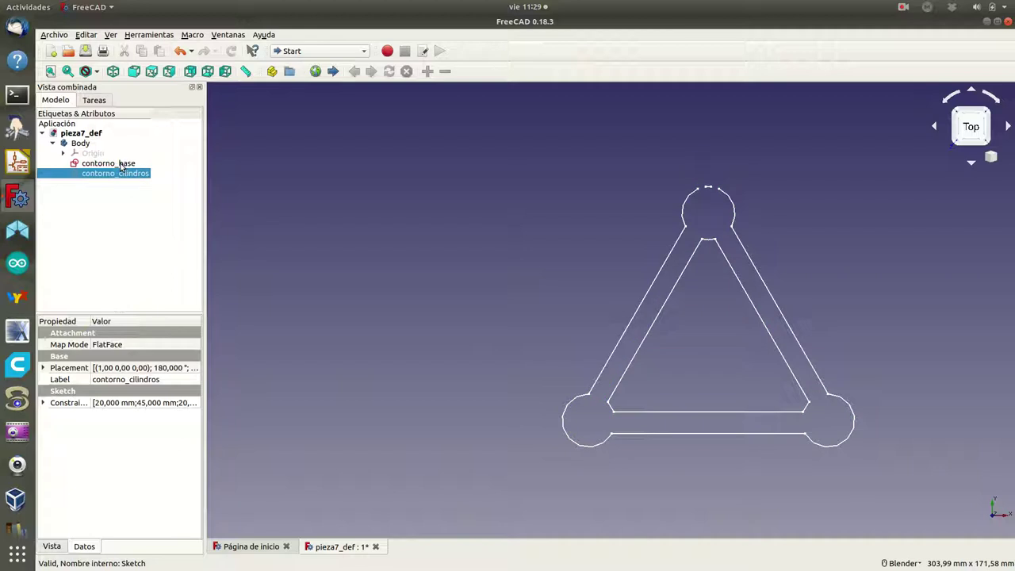
- Reopen contorno_base and delete the small arc atop the upper node circle
double_click(121, 165)
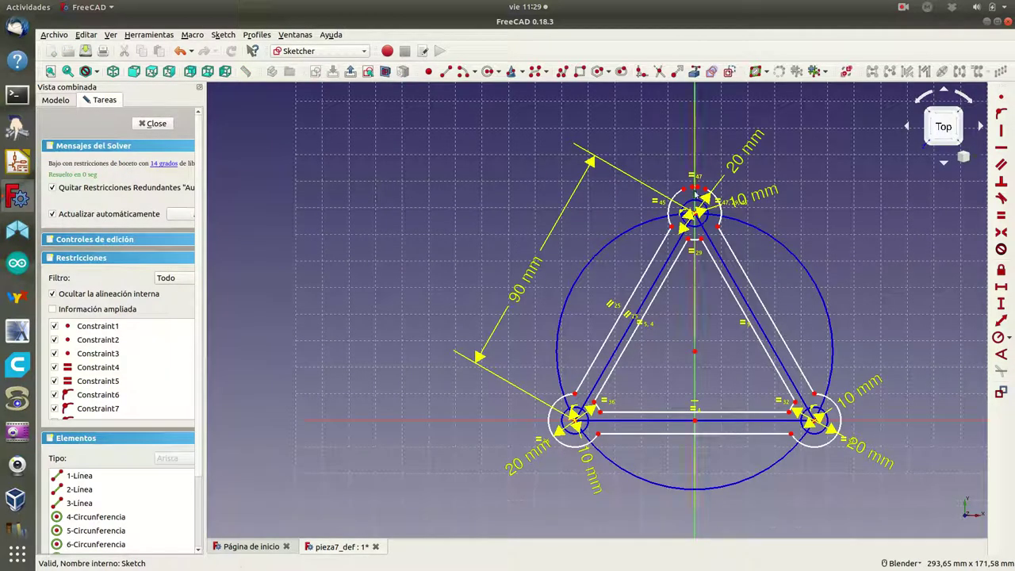
scroll(739, 176, up, 3)
scroll(738, 174, up, 3)
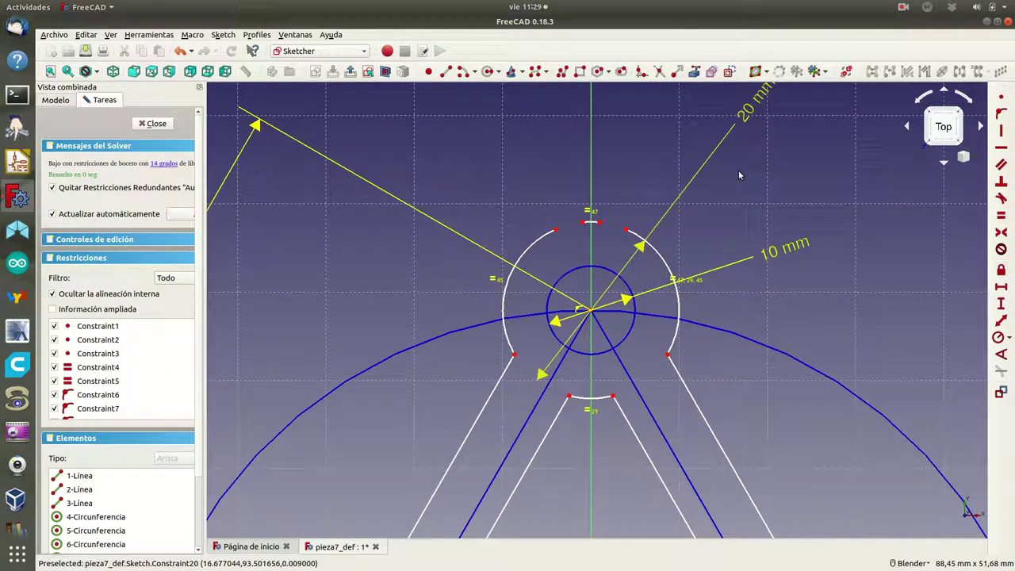
click(588, 224)
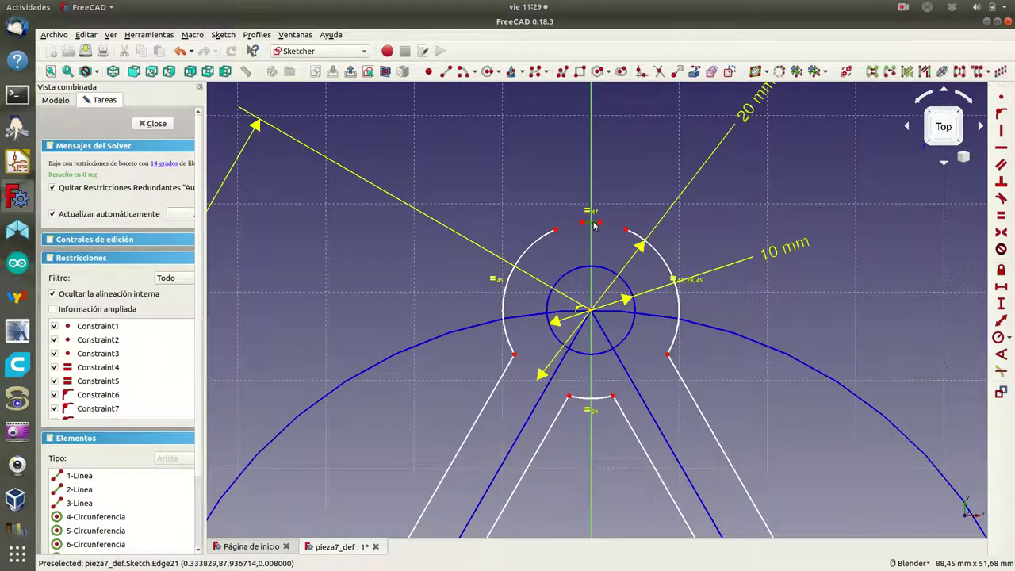
key(Delete)
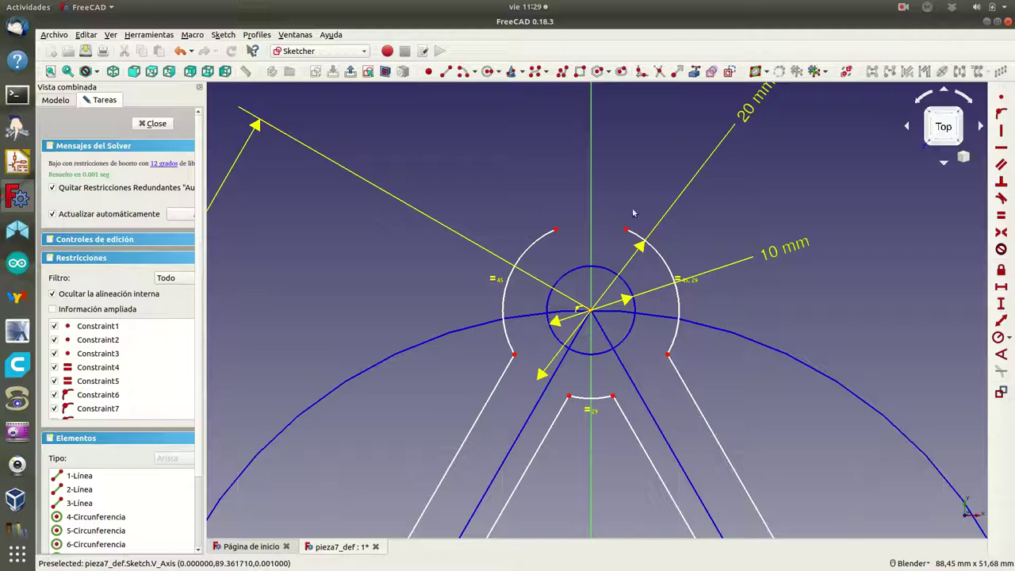
- Redraw the top-node arc by centre and end points across the gap, then select its endpoints
click(474, 72)
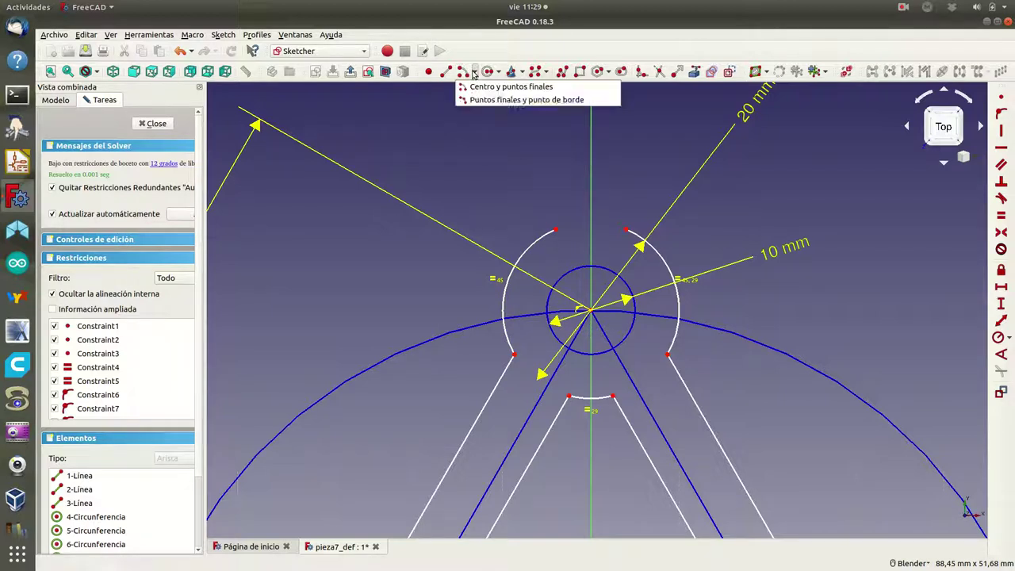
click(474, 87)
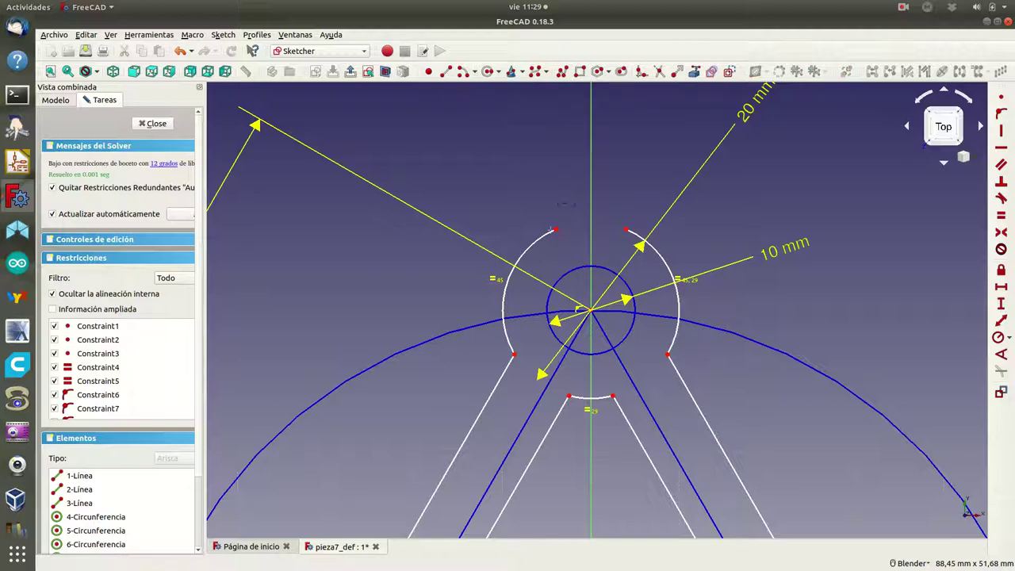
click(590, 310)
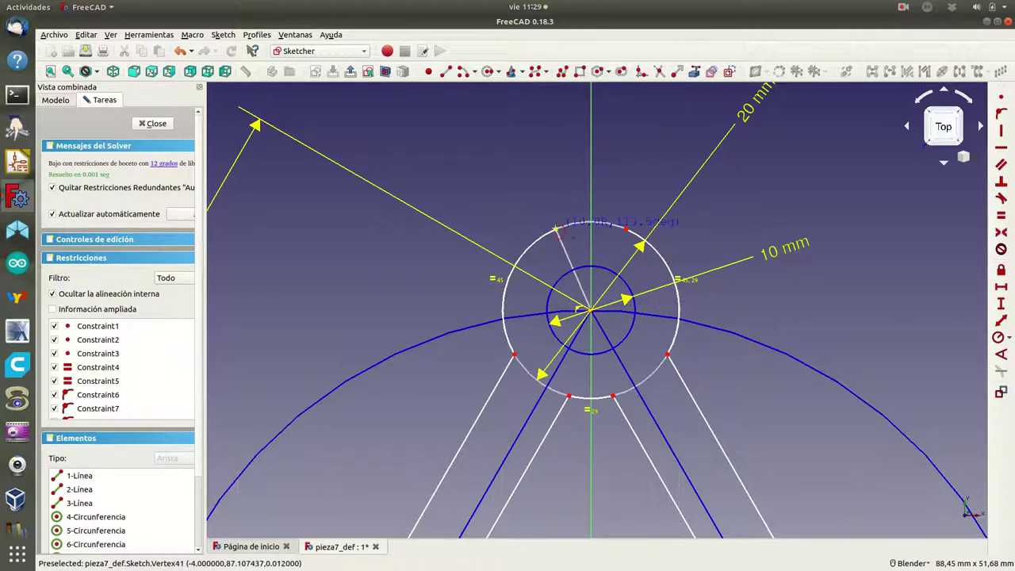
click(557, 230)
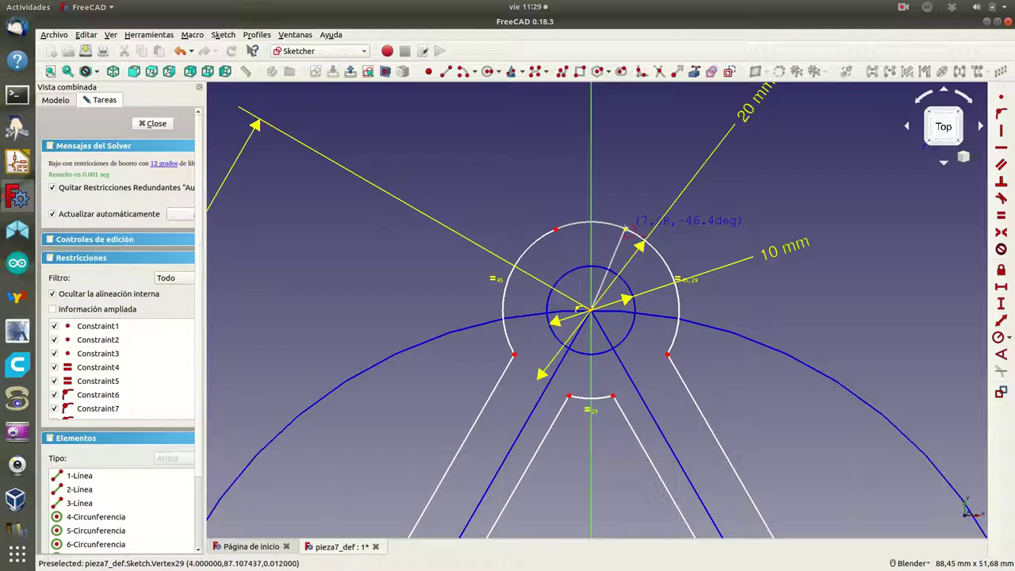
click(627, 230)
key(Escape)
drag(549, 218, 572, 241)
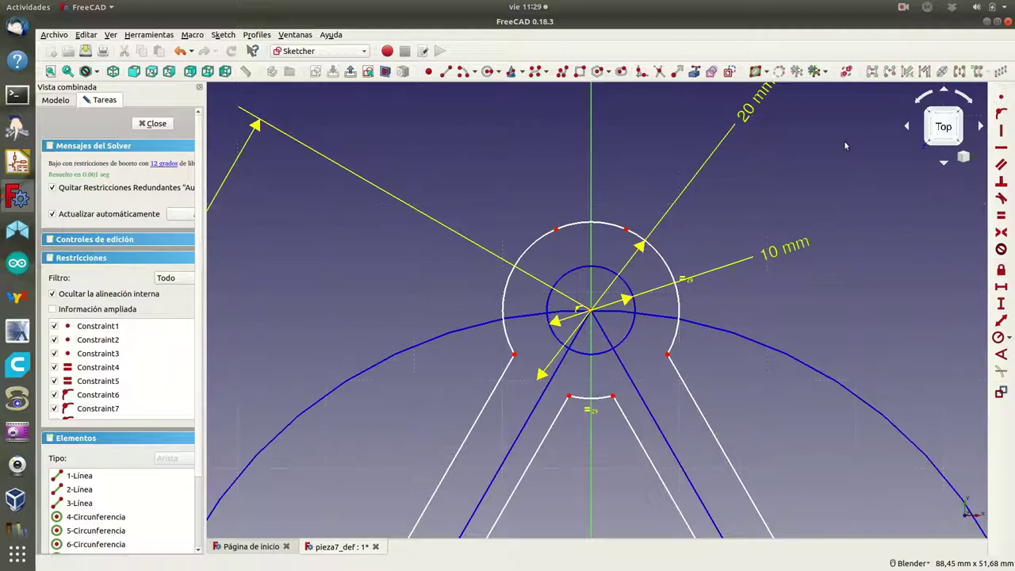
click(627, 229)
scroll(575, 252, down, 5)
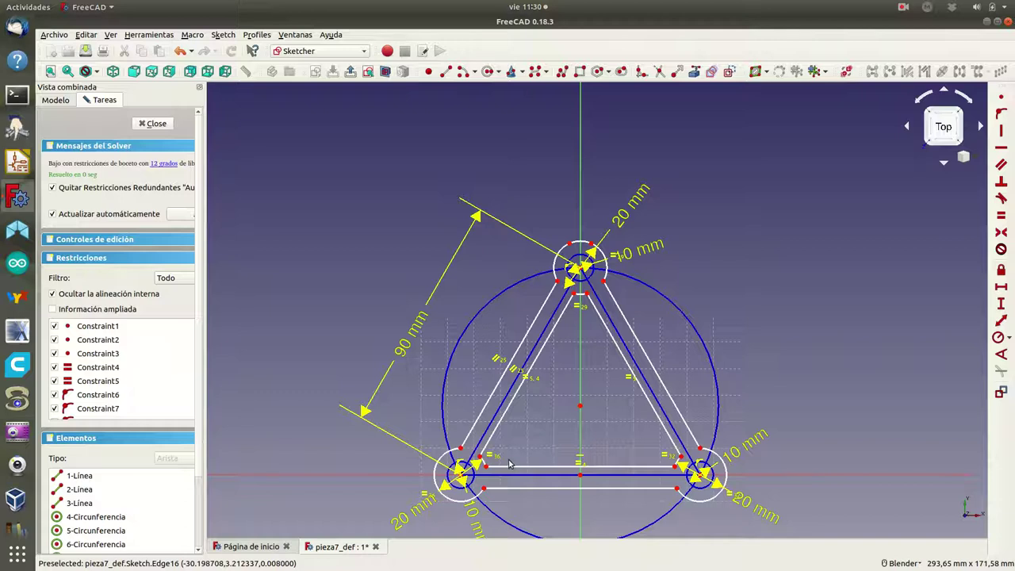
- Close the sketch, reopen contorno_base from the tree to recheck it, and close it again
click(158, 124)
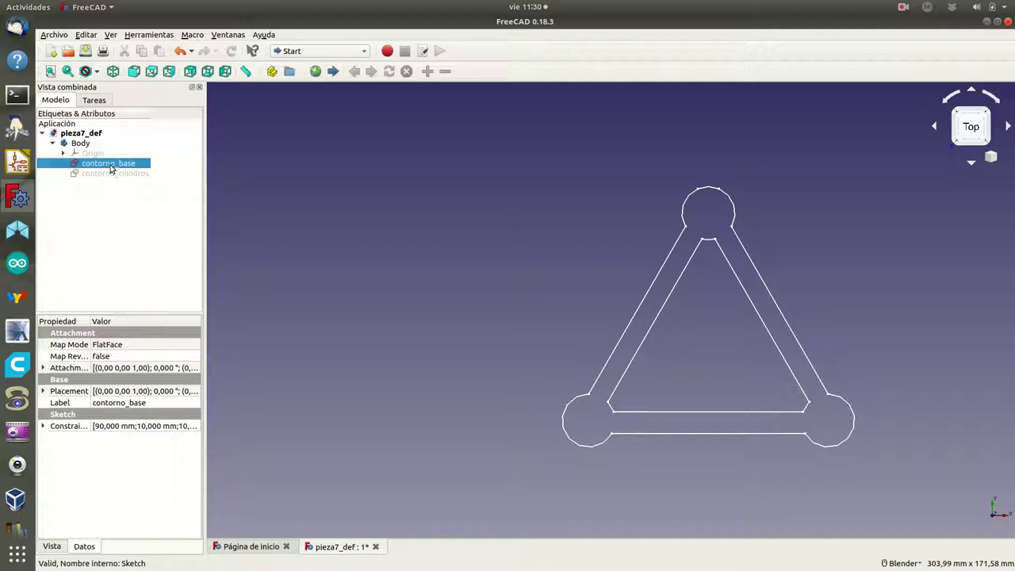
right_click(111, 168)
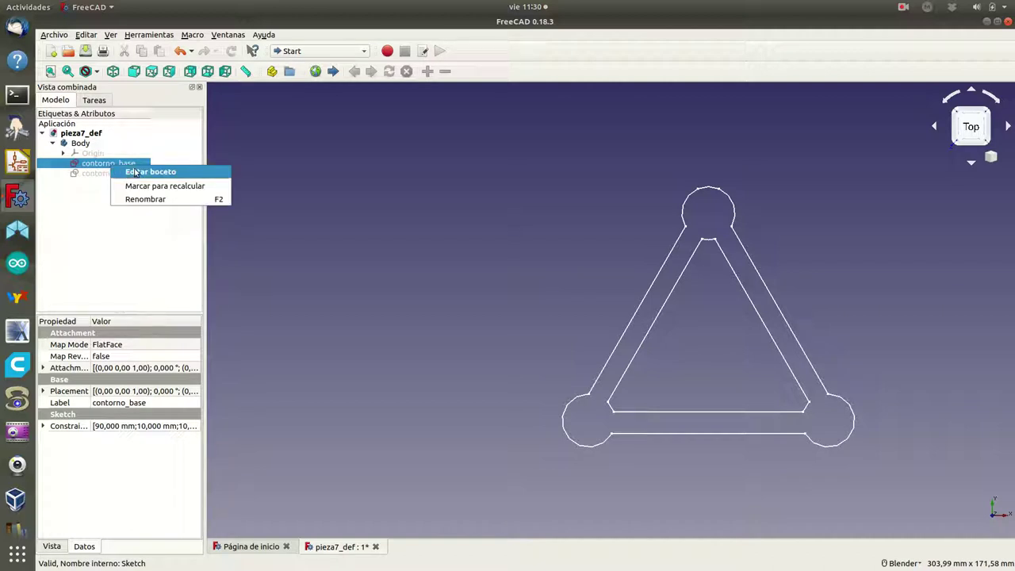
click(100, 104)
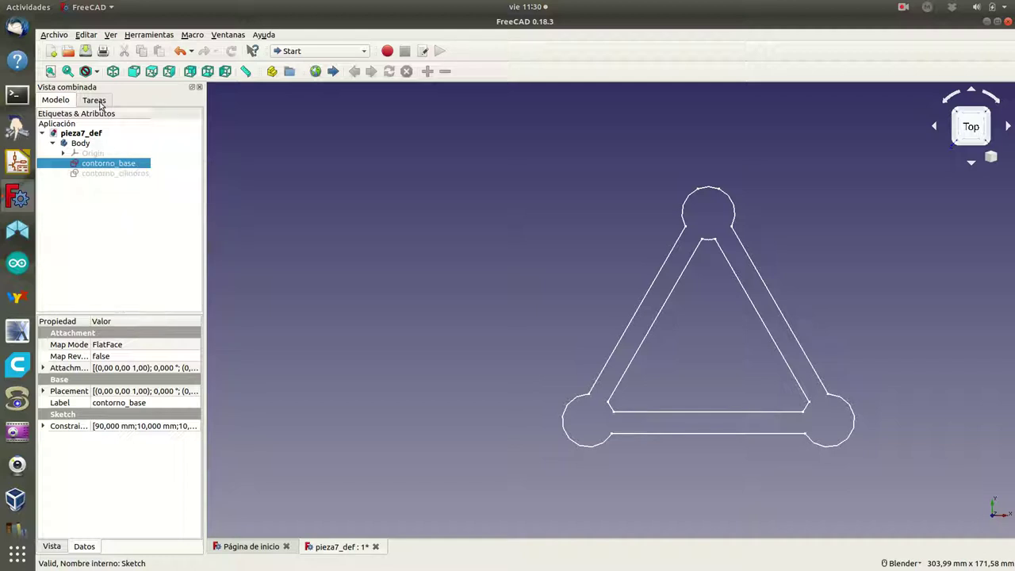
click(99, 104)
click(62, 106)
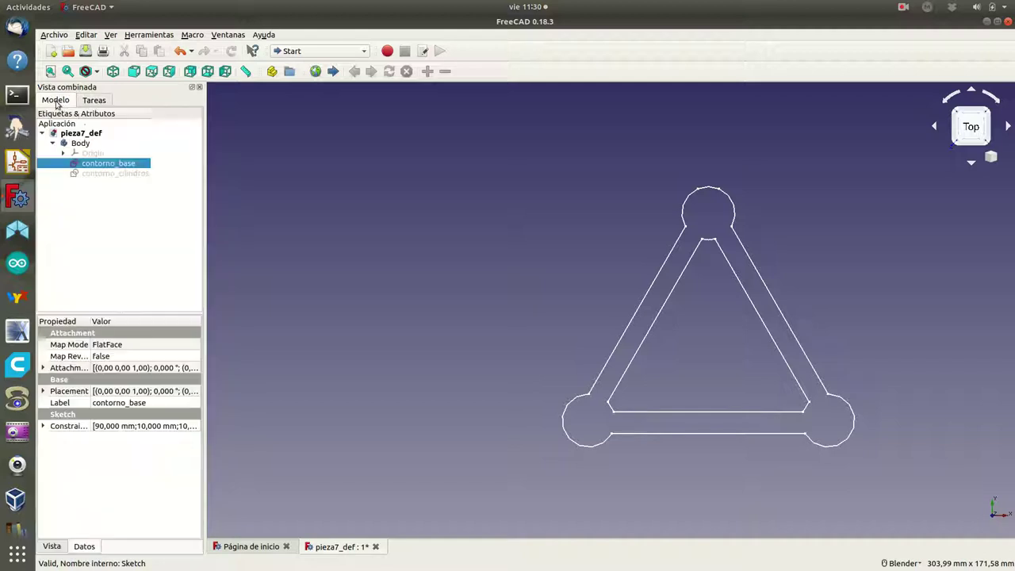
double_click(94, 165)
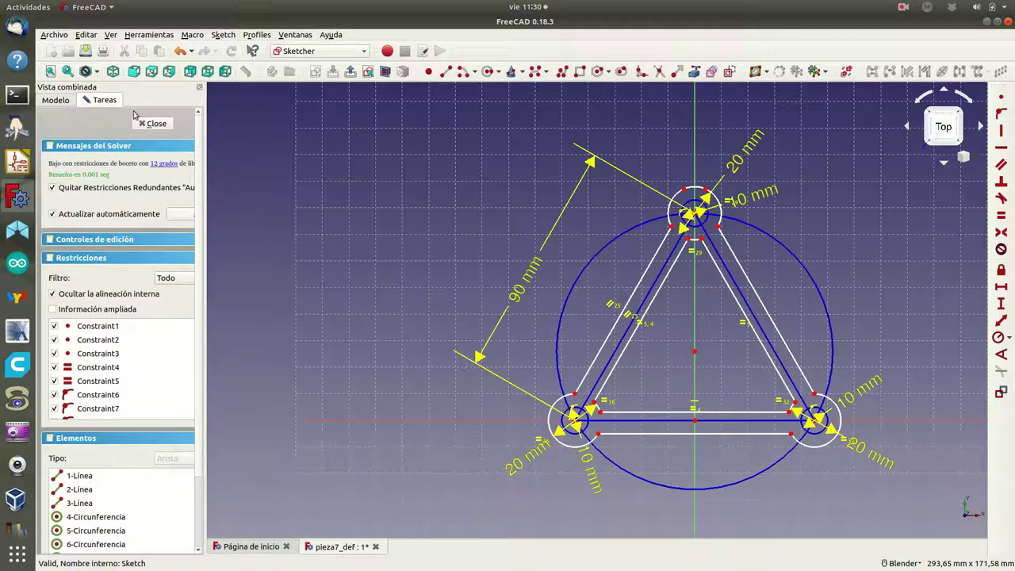
click(154, 125)
click(94, 101)
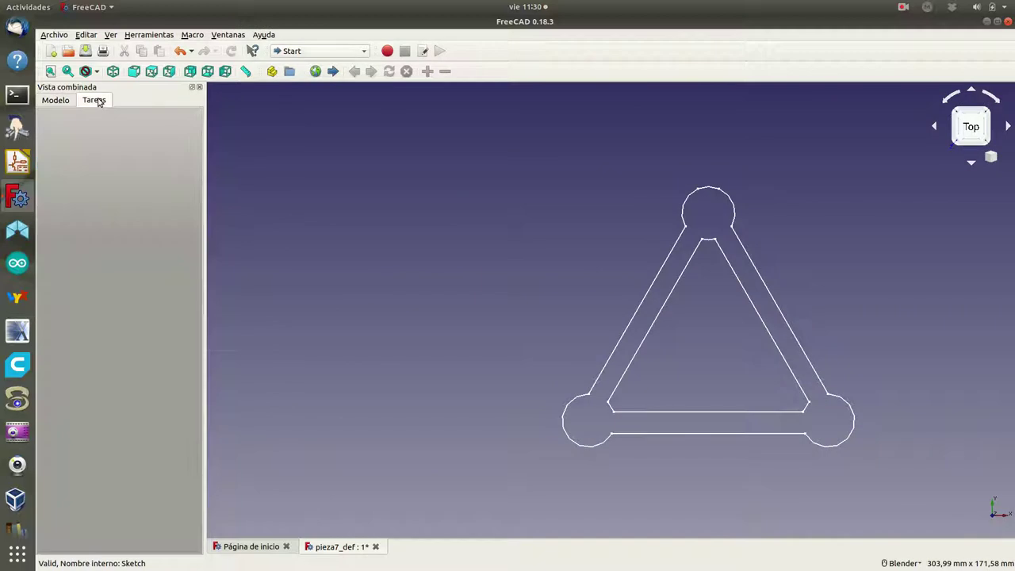
click(68, 101)
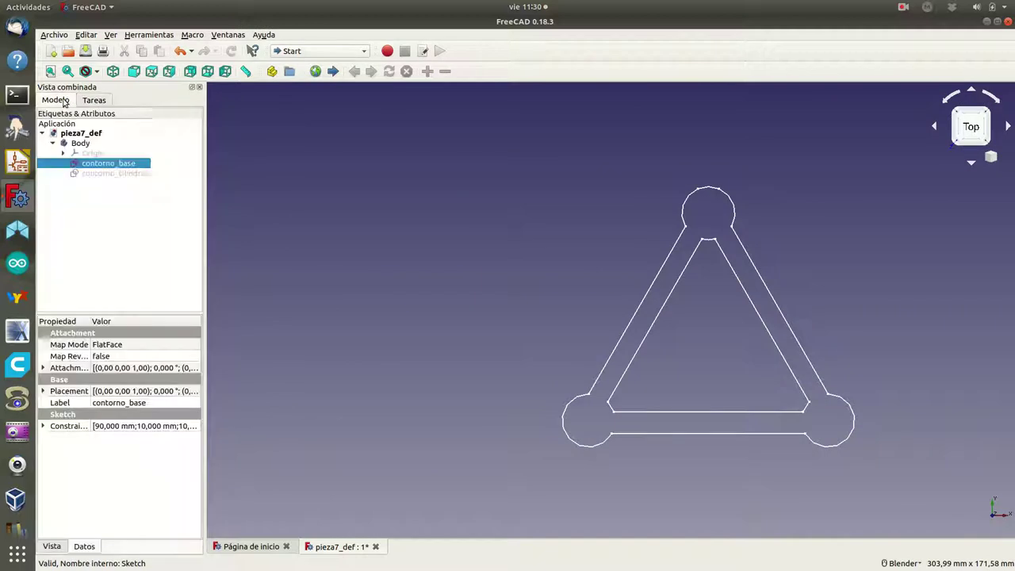
right_click(100, 167)
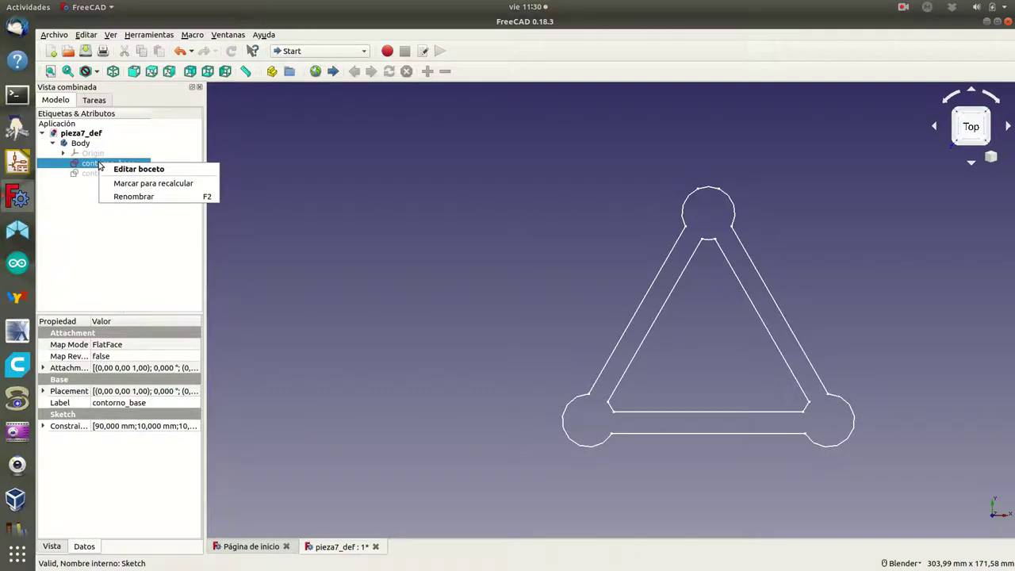
click(119, 170)
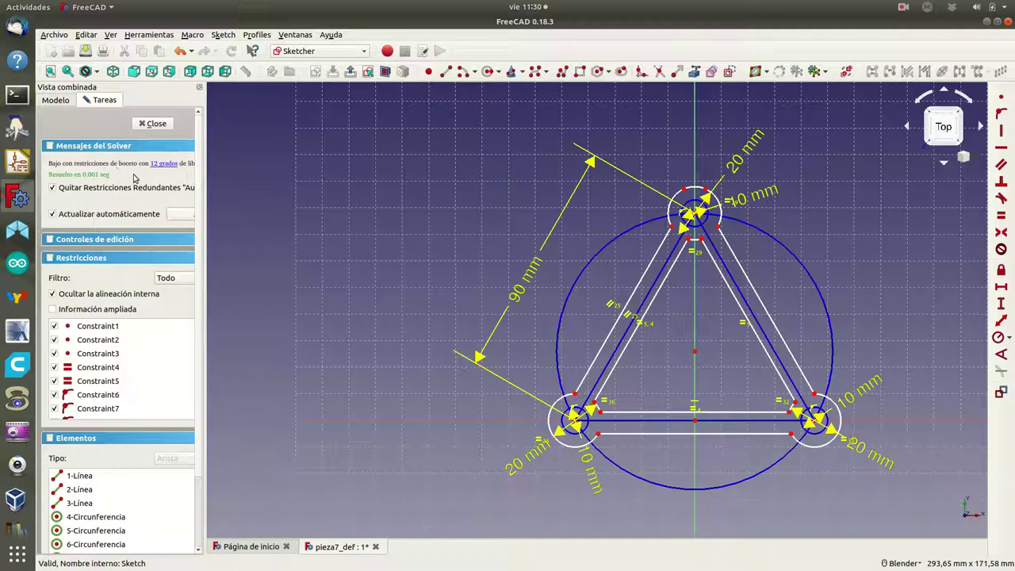
click(155, 124)
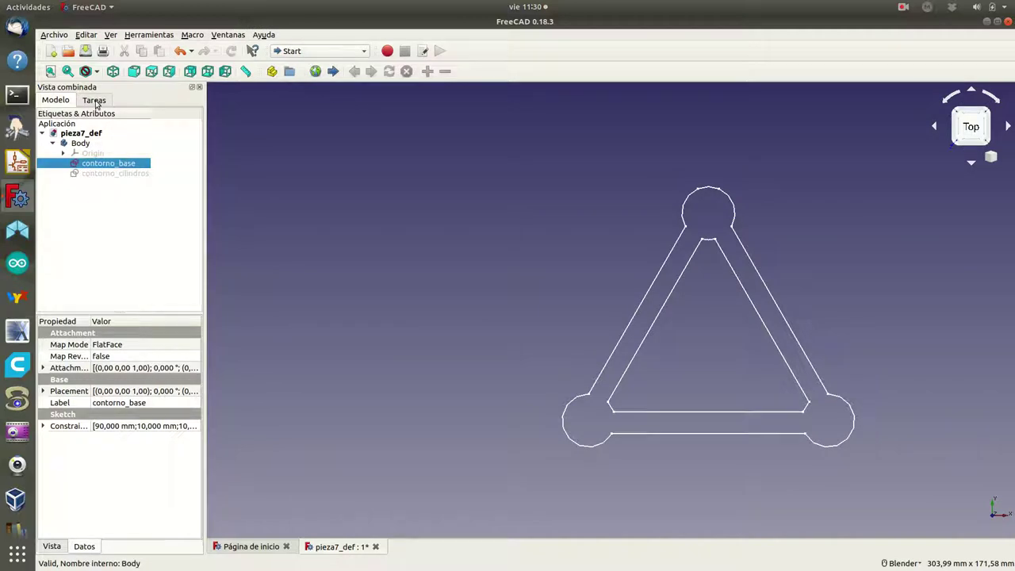
- In Part Design, pad the triangular sketch into a flat frame and view it isometrically
click(362, 51)
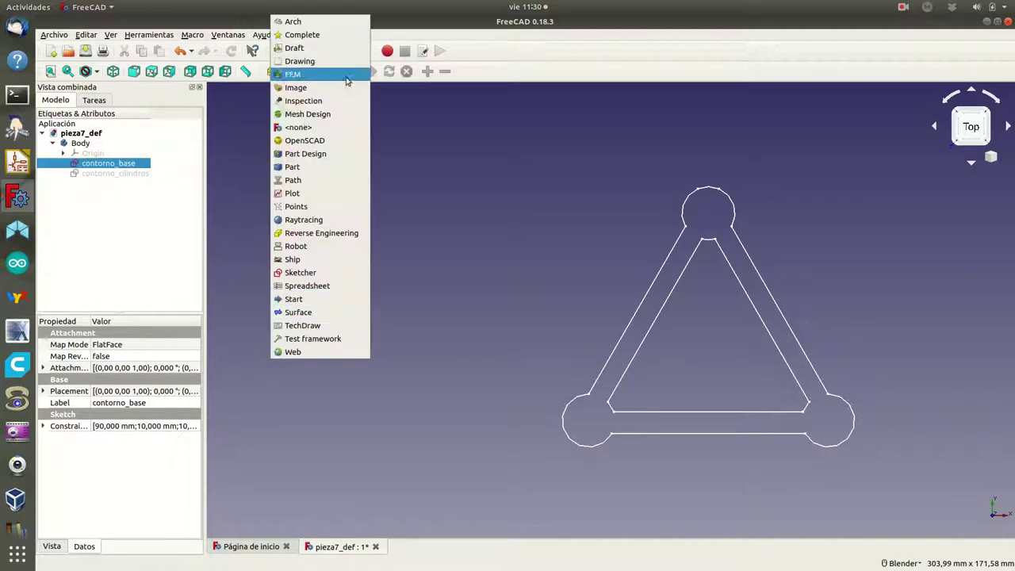
click(314, 153)
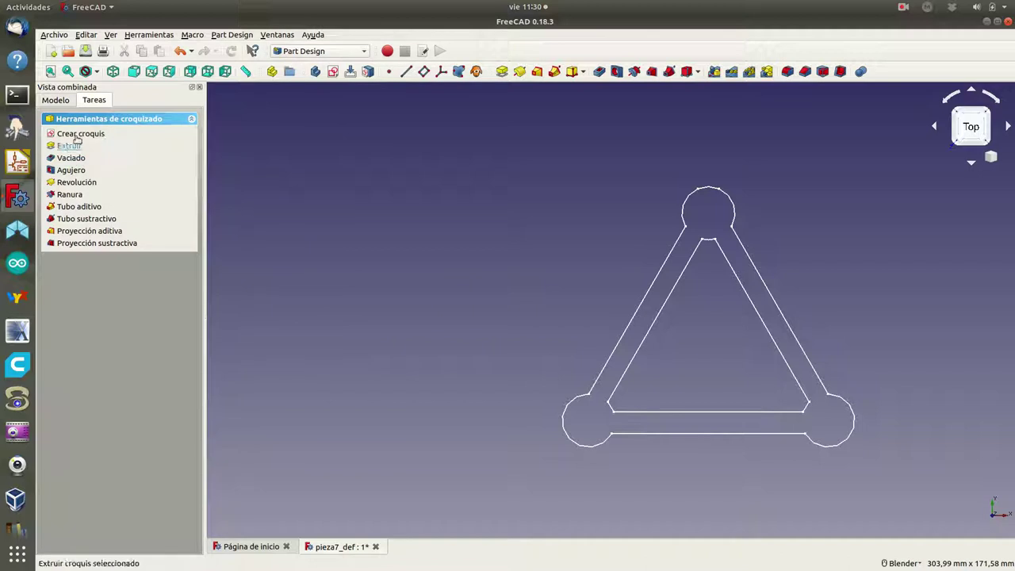
click(70, 146)
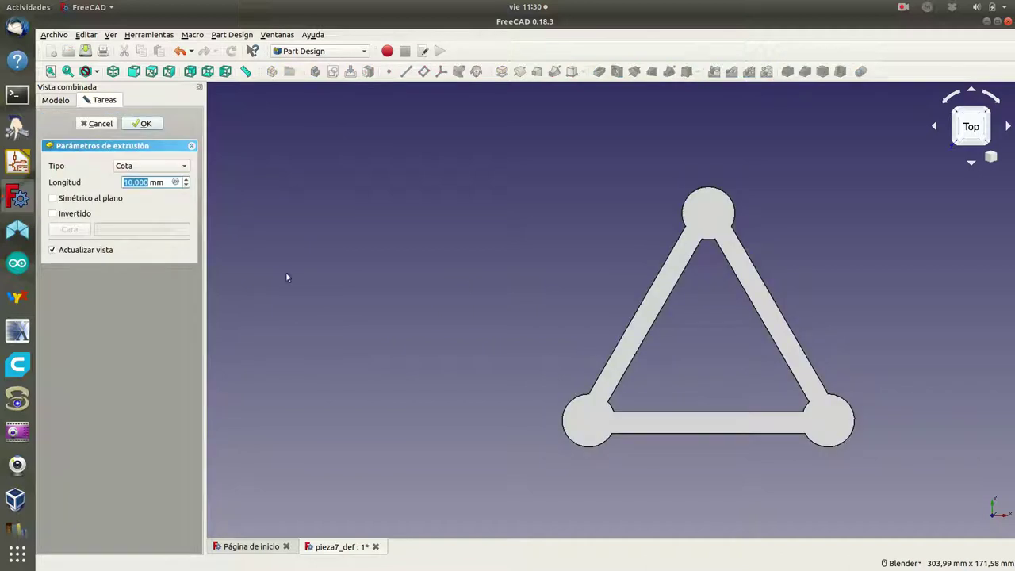
text(5)
click(147, 125)
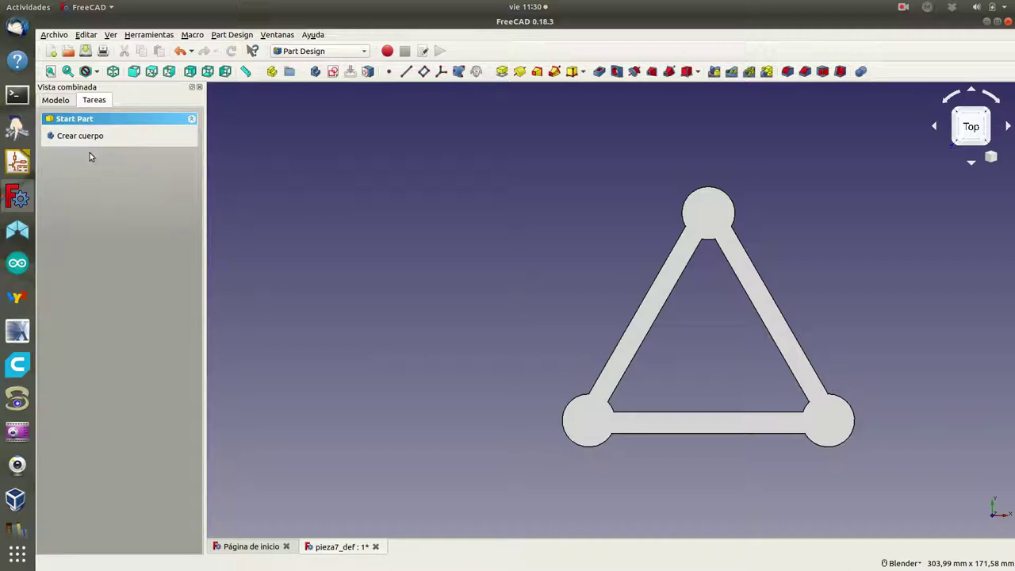
click(57, 100)
click(112, 173)
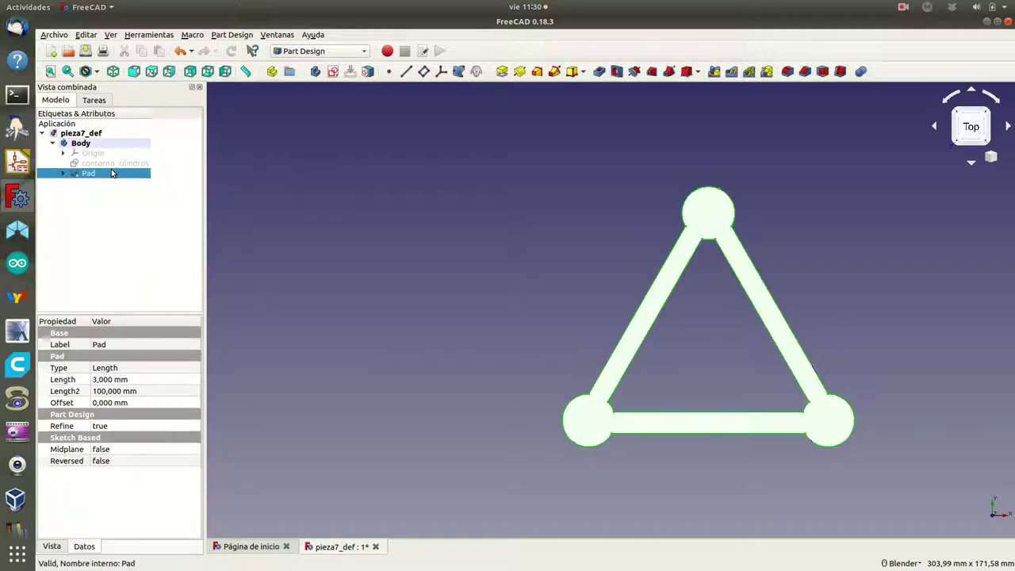
click(113, 72)
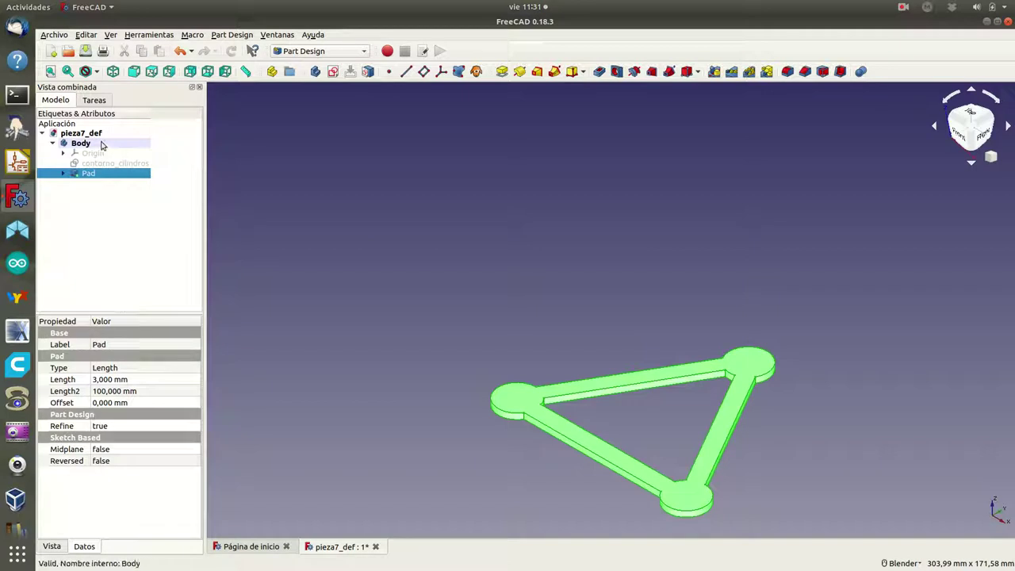
- Map the contorno_cilindros sketch onto the Pad with a FlatFace attachment
click(62, 173)
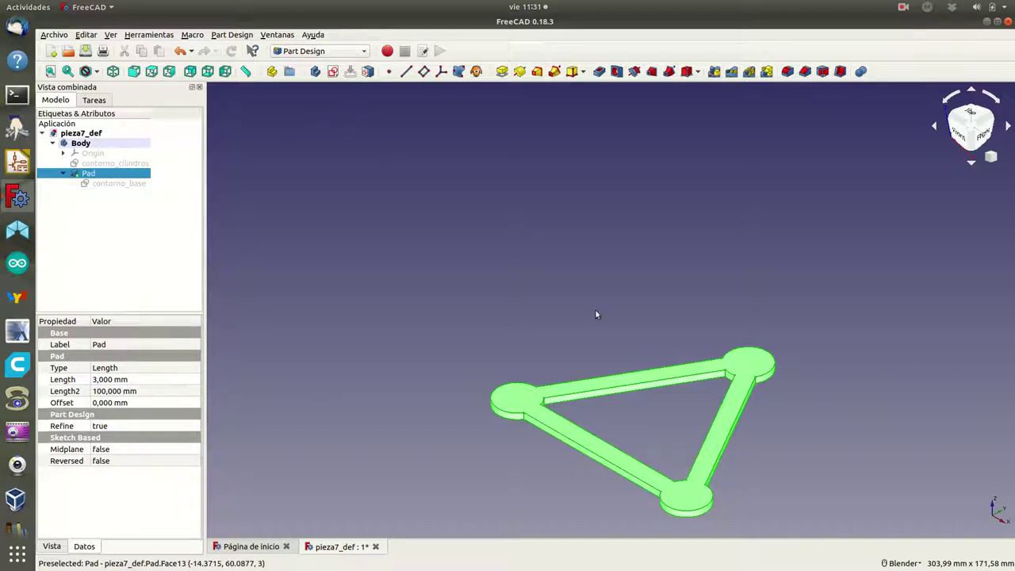
click(710, 340)
click(756, 359)
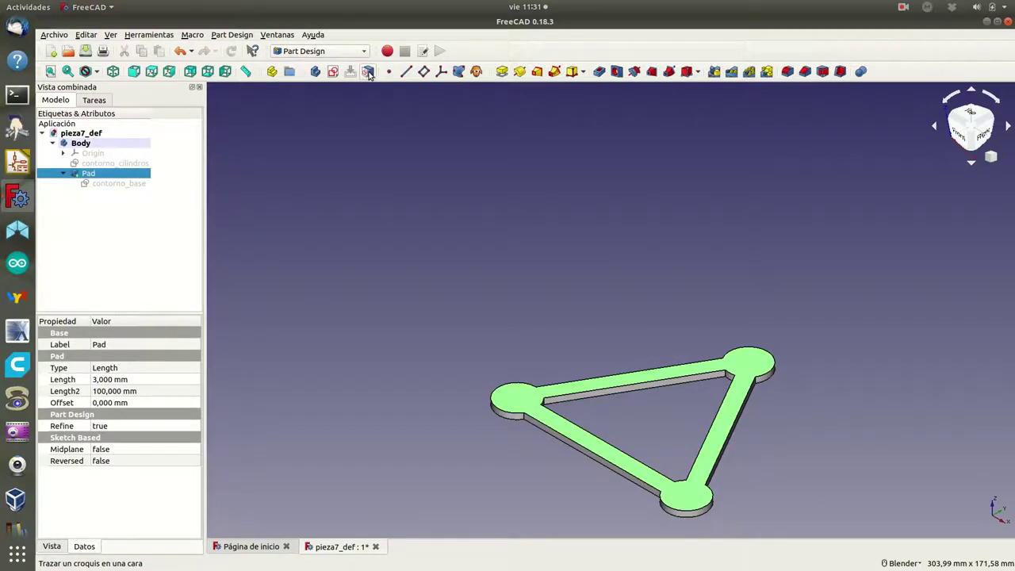
click(368, 73)
click(580, 300)
click(531, 315)
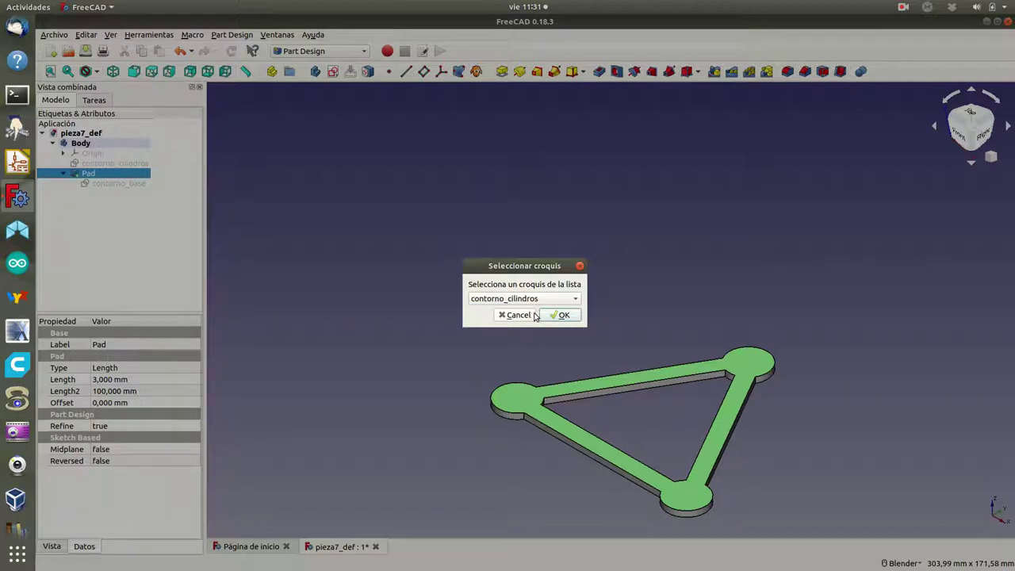
click(562, 315)
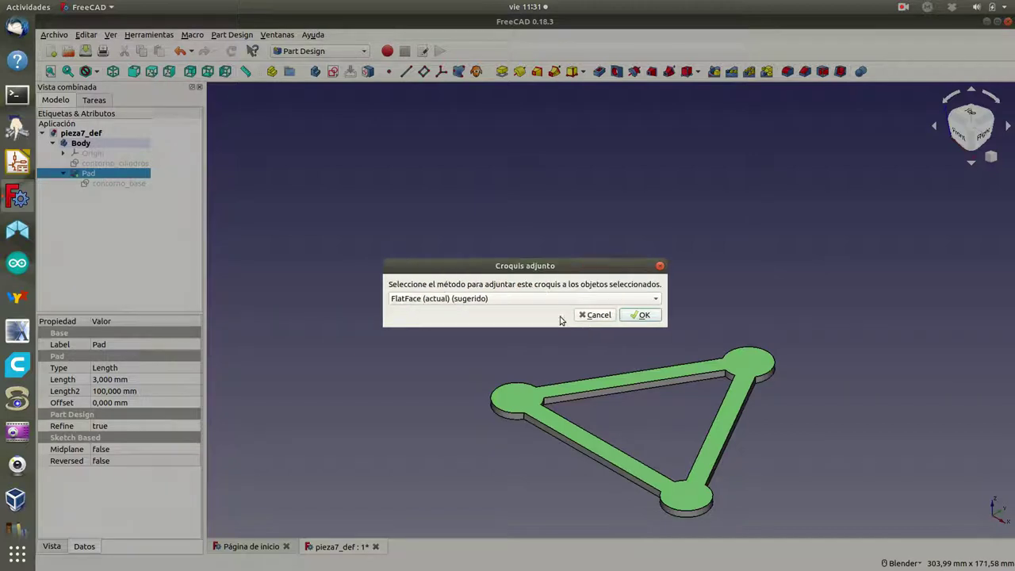
click(639, 315)
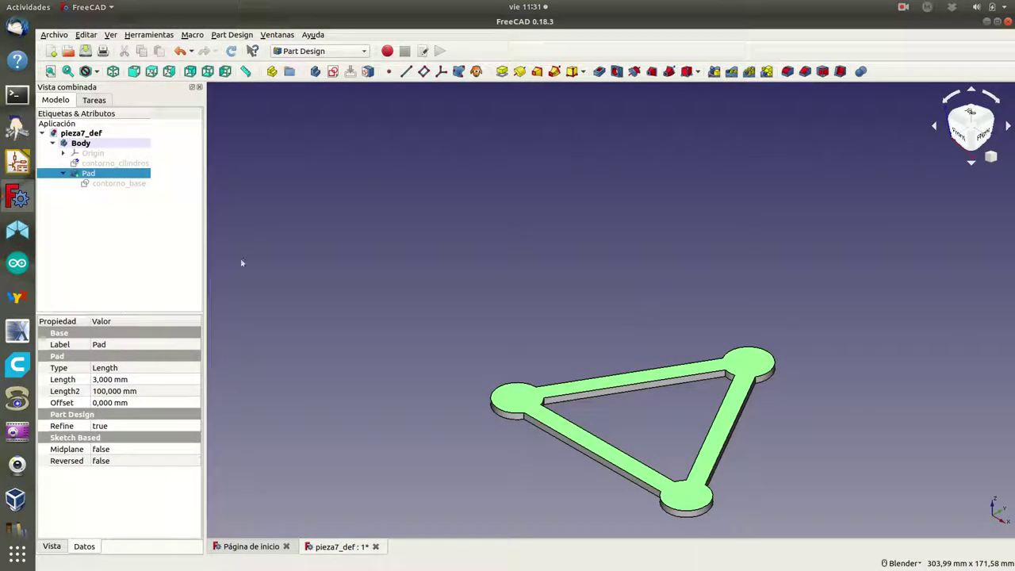
click(117, 164)
- Open contorno_cilindros, switch the display to wireframe, zoom out, and close the sketch
double_click(117, 163)
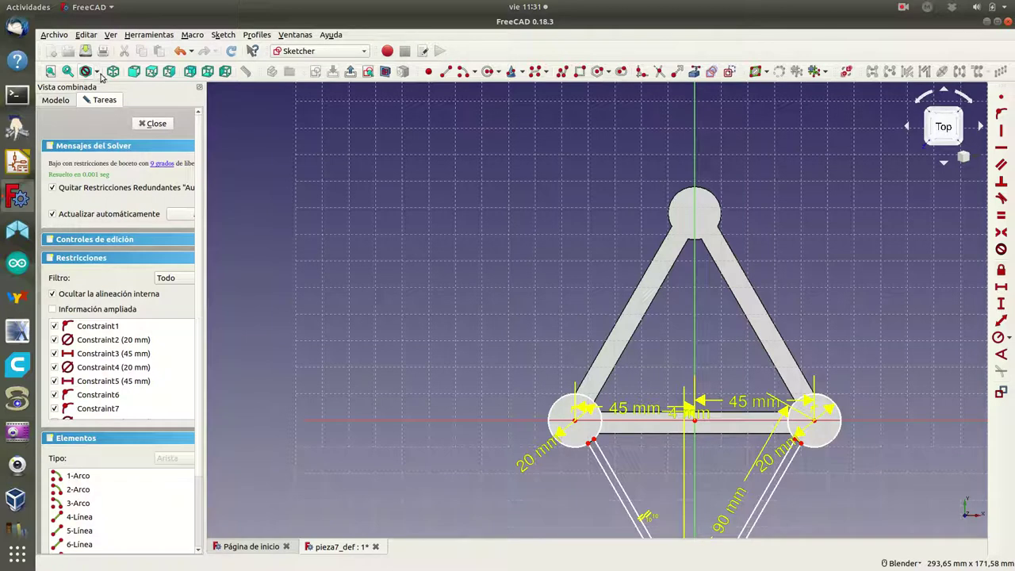
click(96, 73)
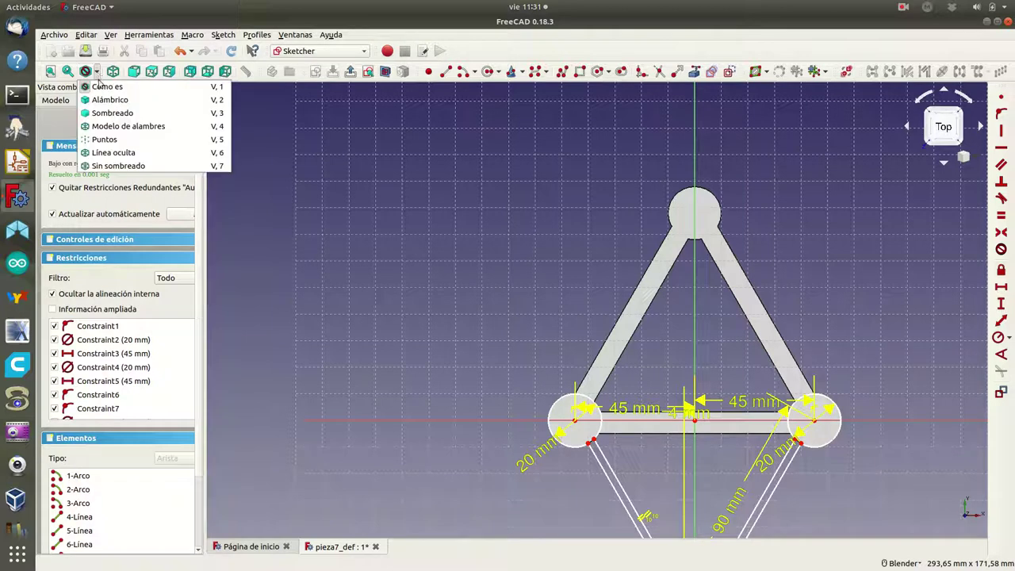
click(107, 127)
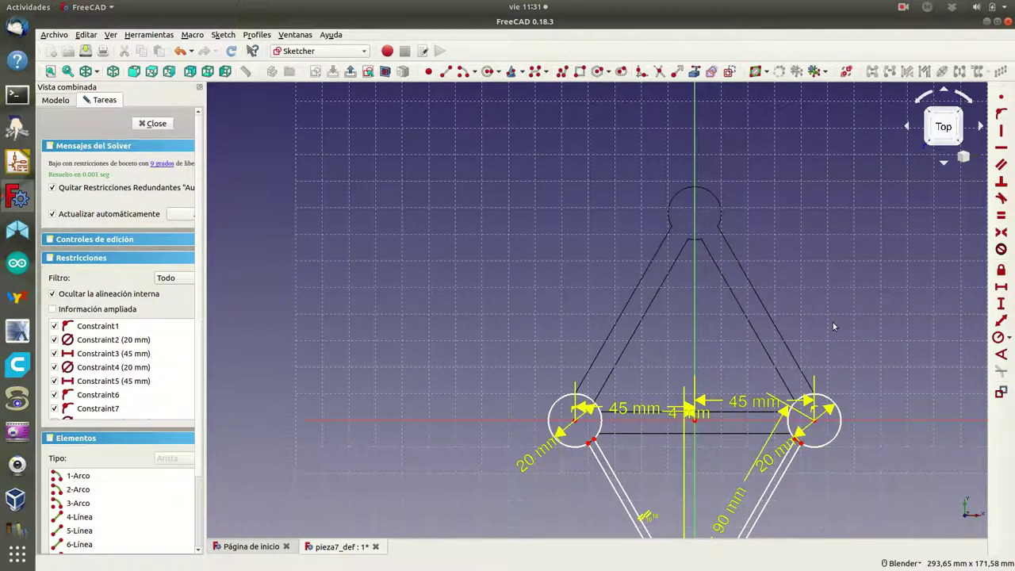
scroll(853, 325, down, 3)
scroll(854, 325, down, 2)
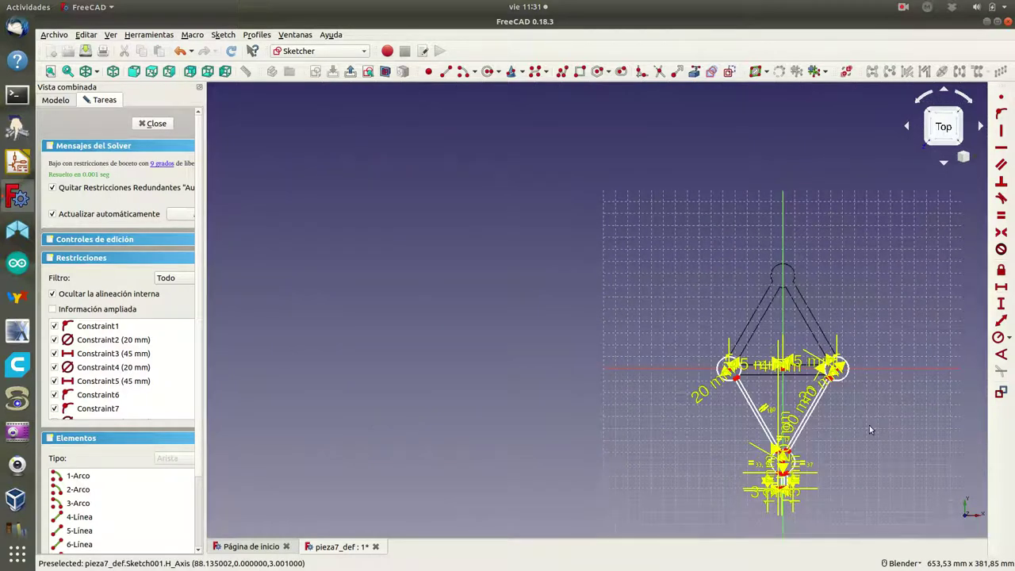
click(155, 124)
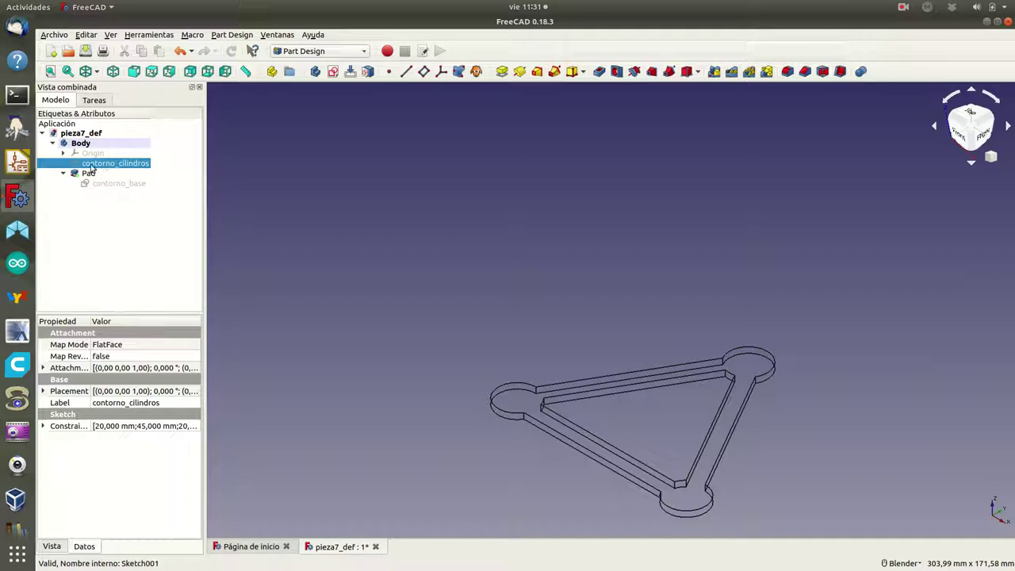
- Return the frame to the 'Como es' shaded style and view it from below
click(135, 208)
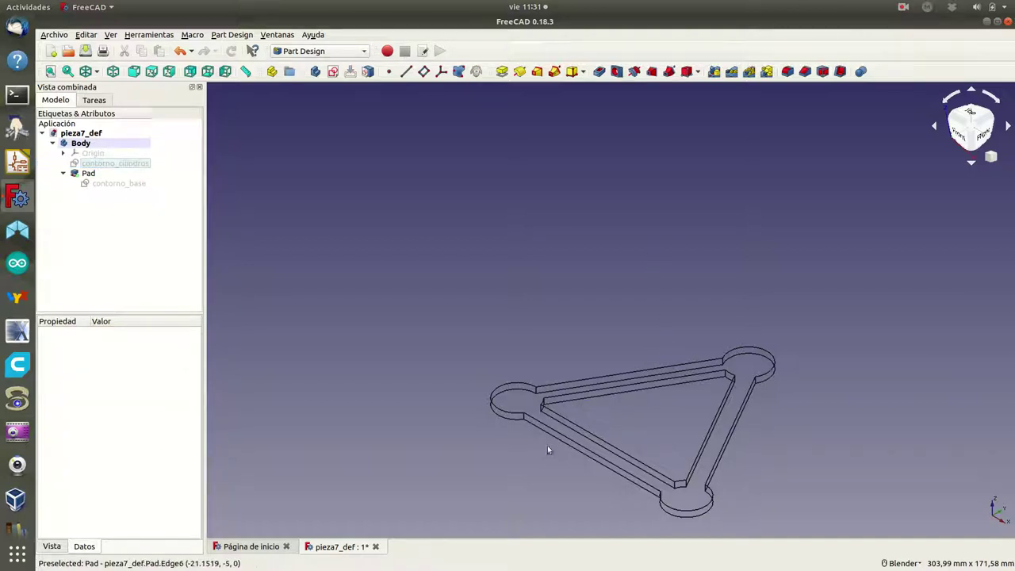
click(97, 71)
click(101, 87)
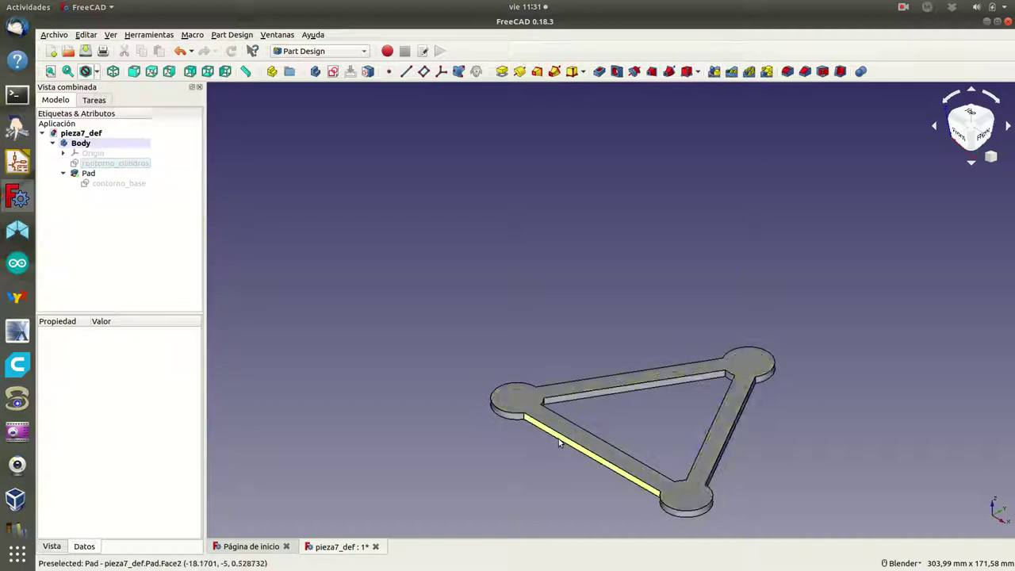
mouse_move(516, 482)
middle_down()
mouse_move(533, 460)
mouse_move(561, 350)
middle_up()
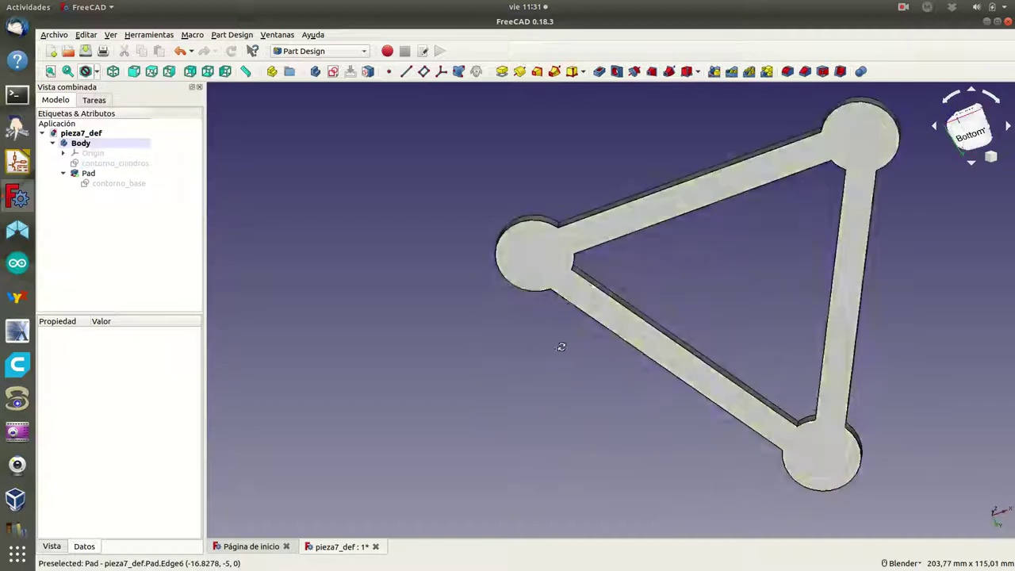
click(537, 251)
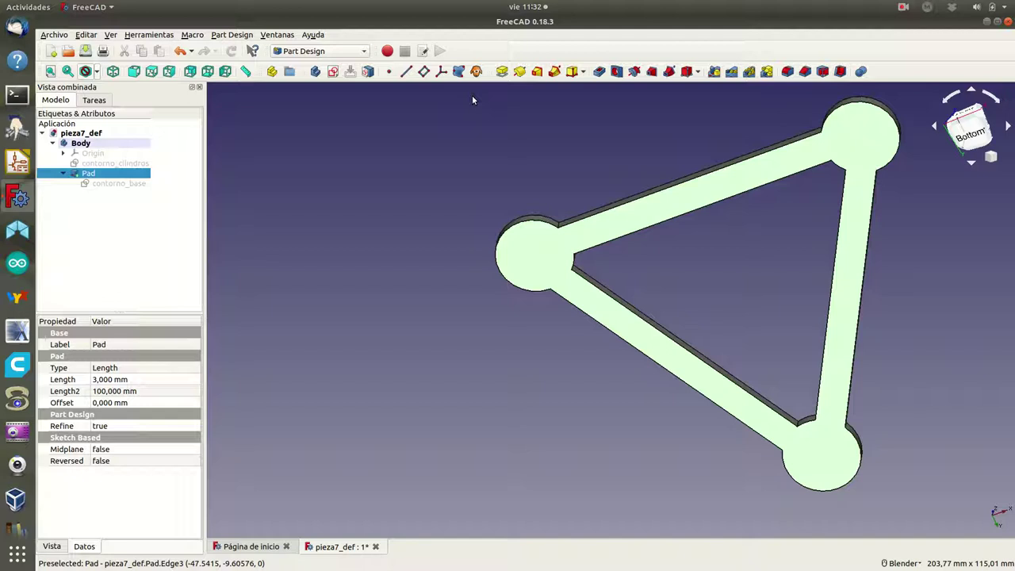
- Map contorno_cilindros onto the pad again with the FlatFace attachment
click(369, 72)
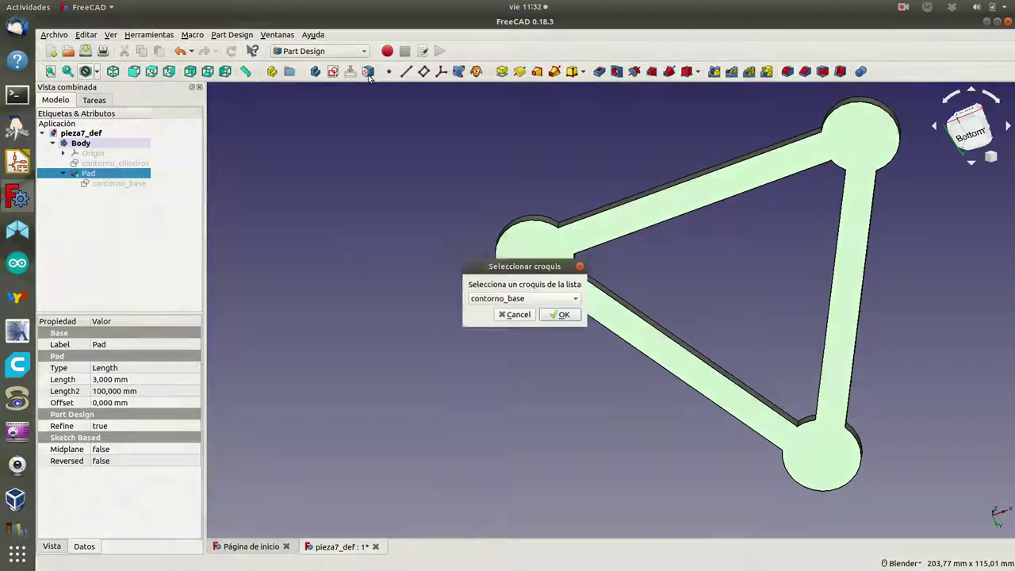
click(574, 298)
click(554, 316)
click(559, 316)
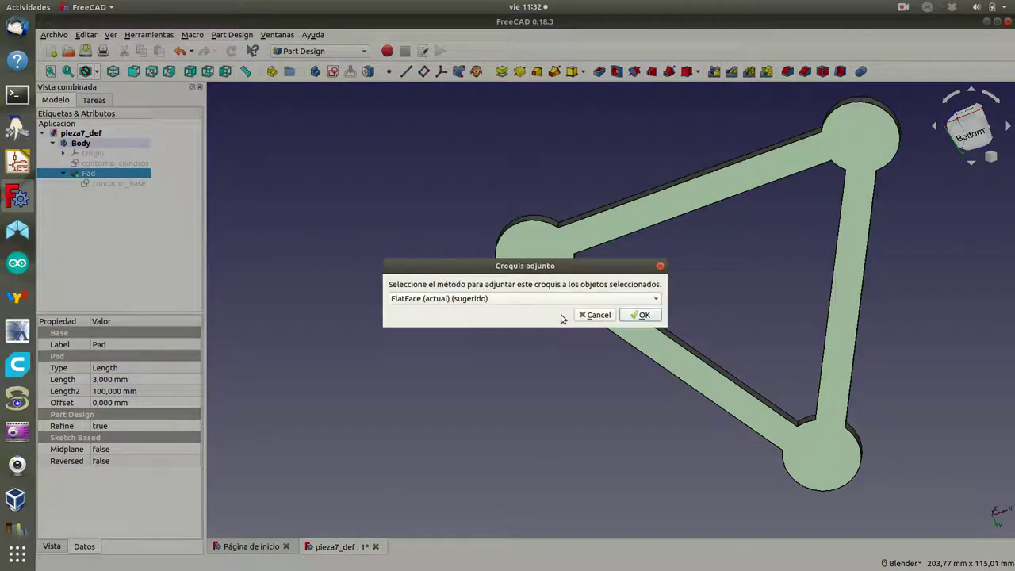
click(629, 317)
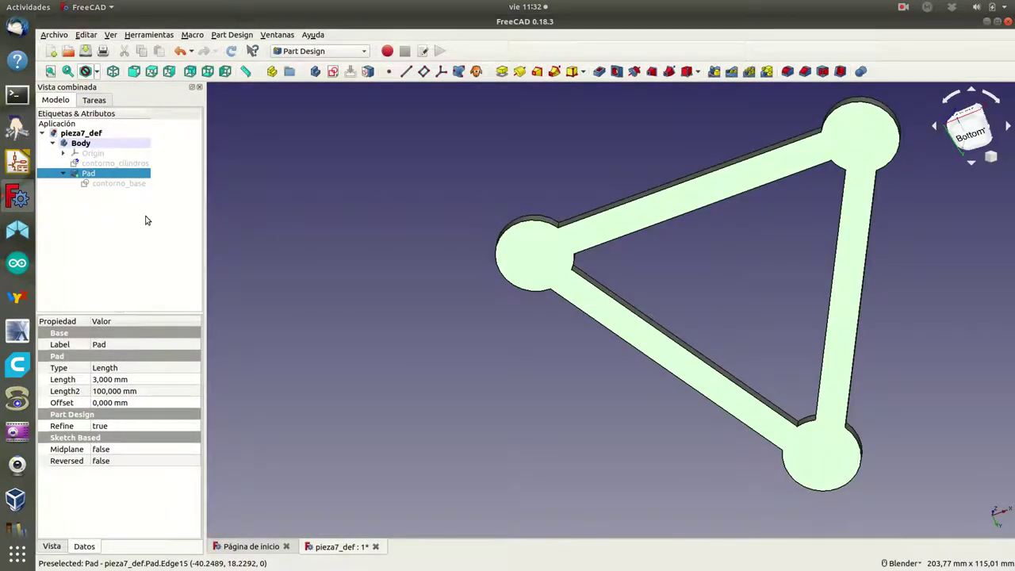
- Open contorno_cilindros in the Sketcher, view it isometrically, and close it
double_click(105, 164)
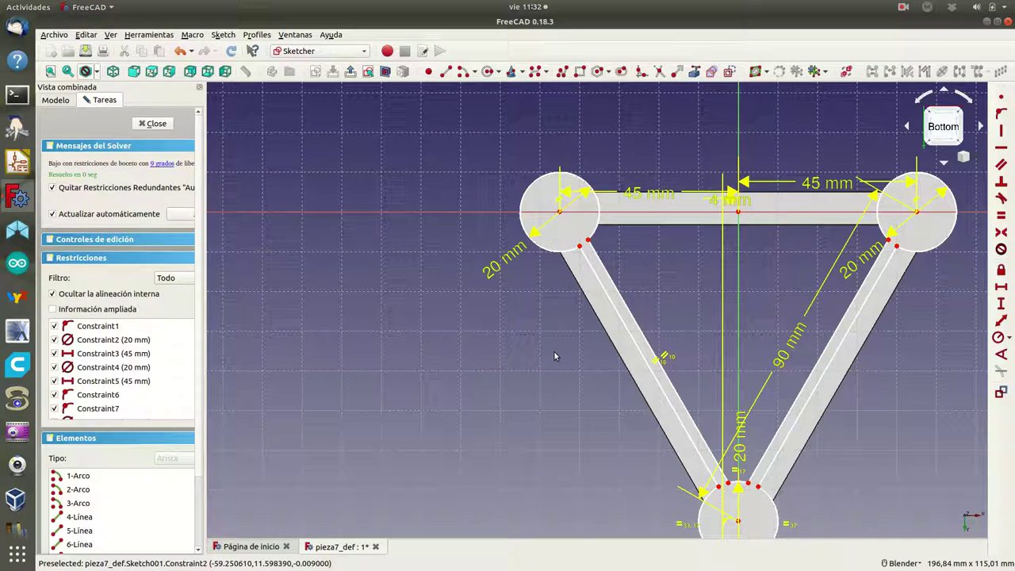
scroll(555, 356, down, 2)
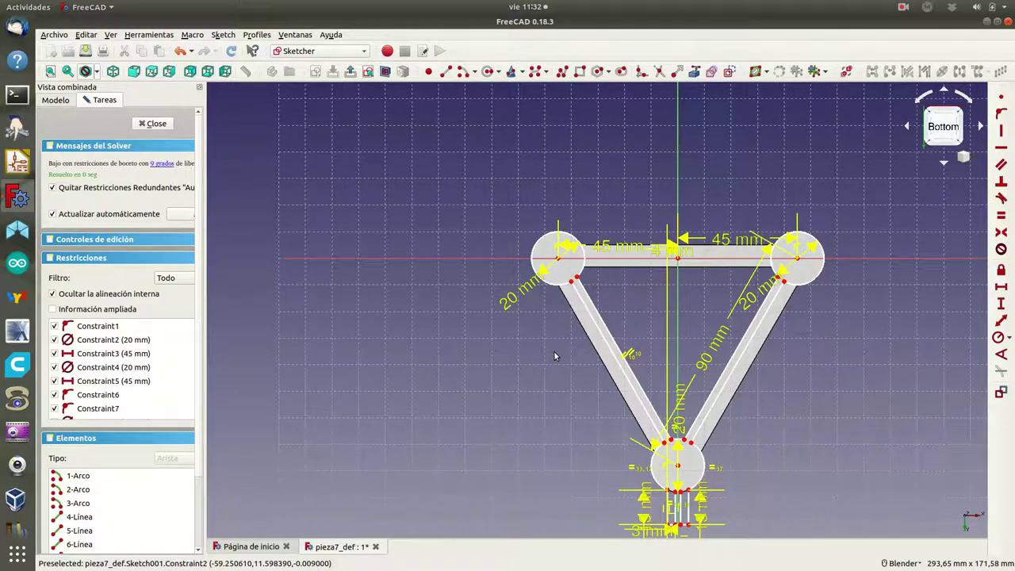
click(112, 71)
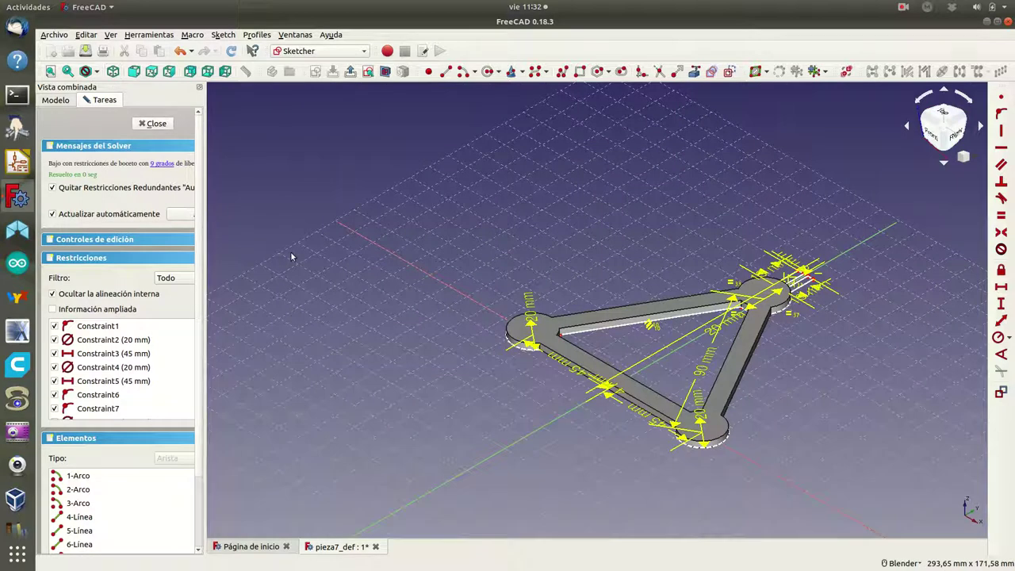
click(152, 124)
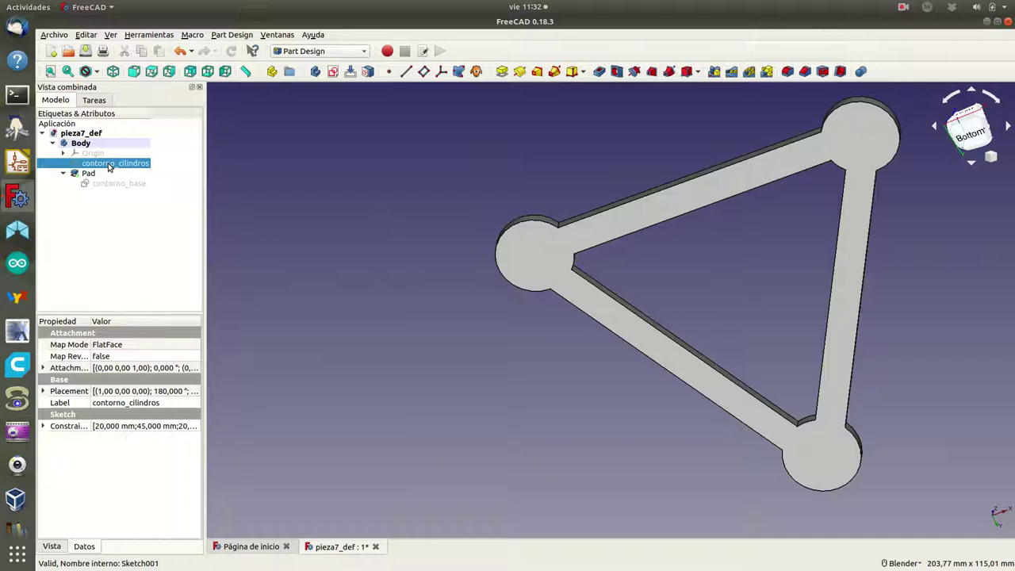
- Show contorno_cilindros and raise its attachment offset z value to 3 mm
key(space)
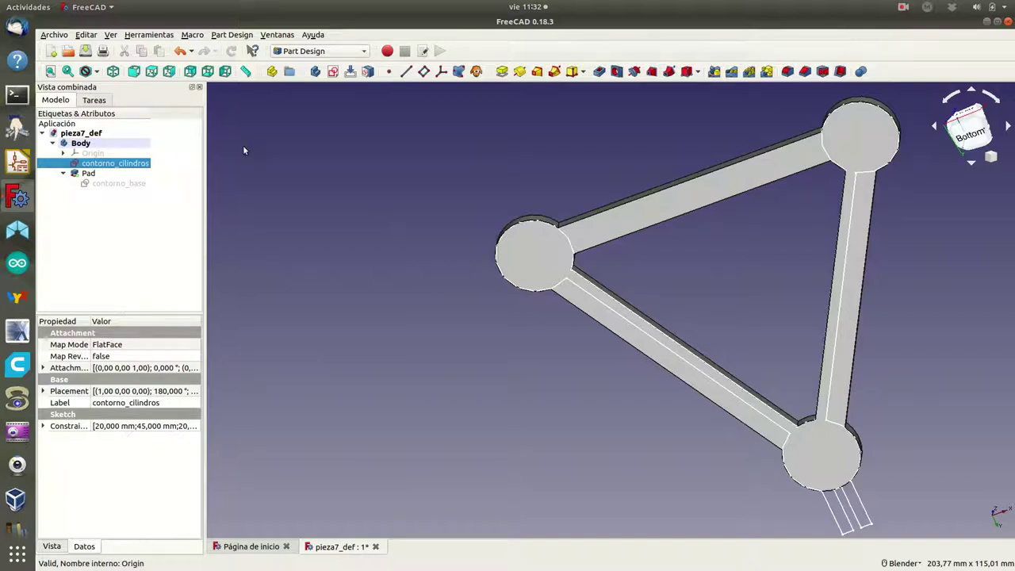
click(43, 391)
click(54, 426)
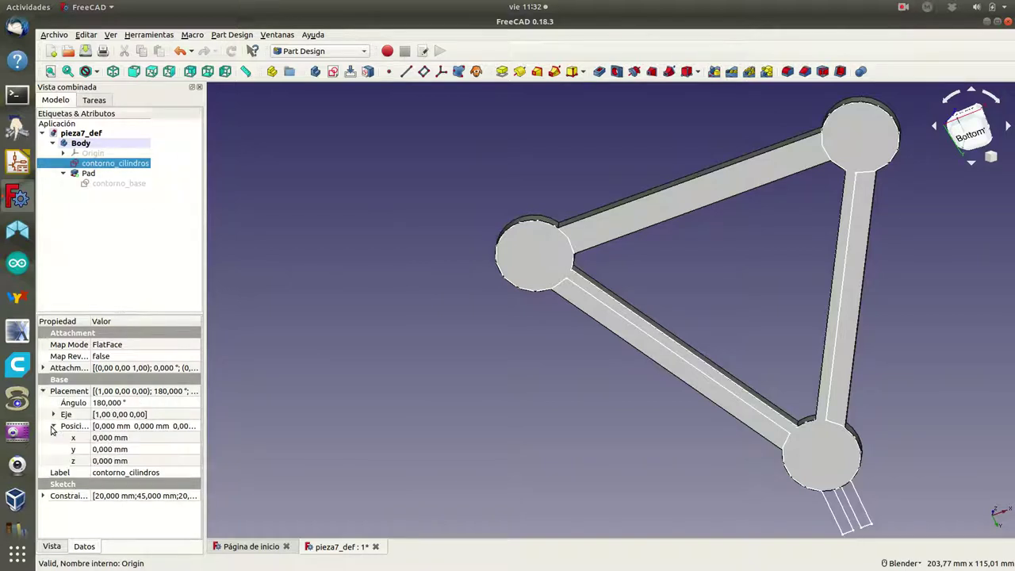
click(101, 464)
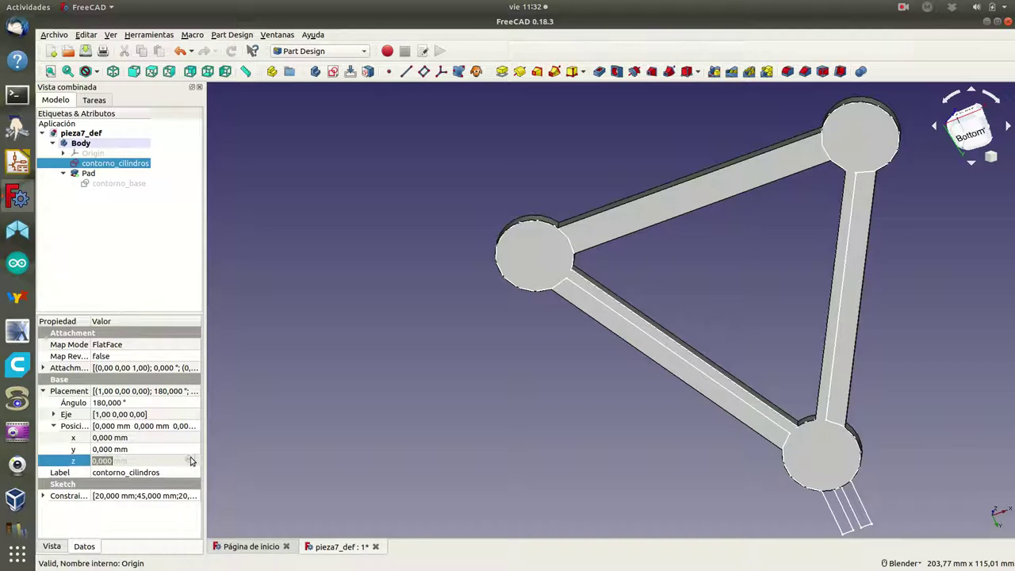
click(44, 368)
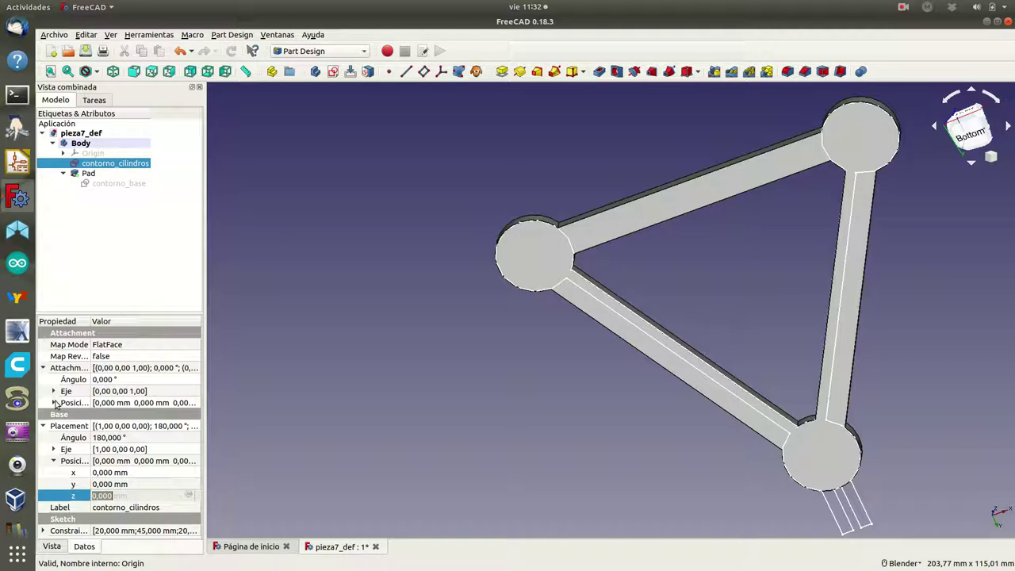
click(54, 403)
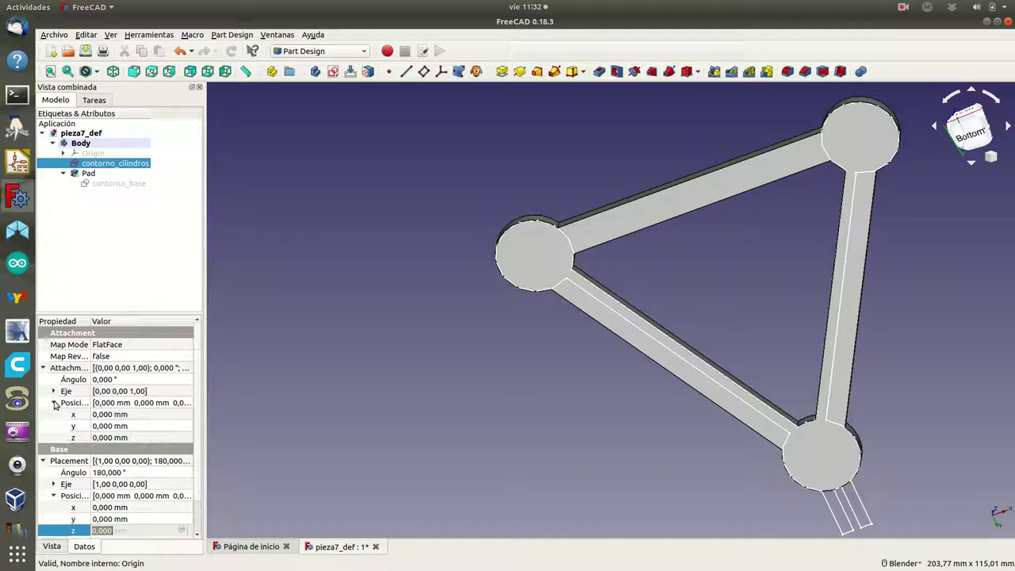
click(121, 438)
click(190, 436)
click(190, 436)
click(191, 436)
click(174, 428)
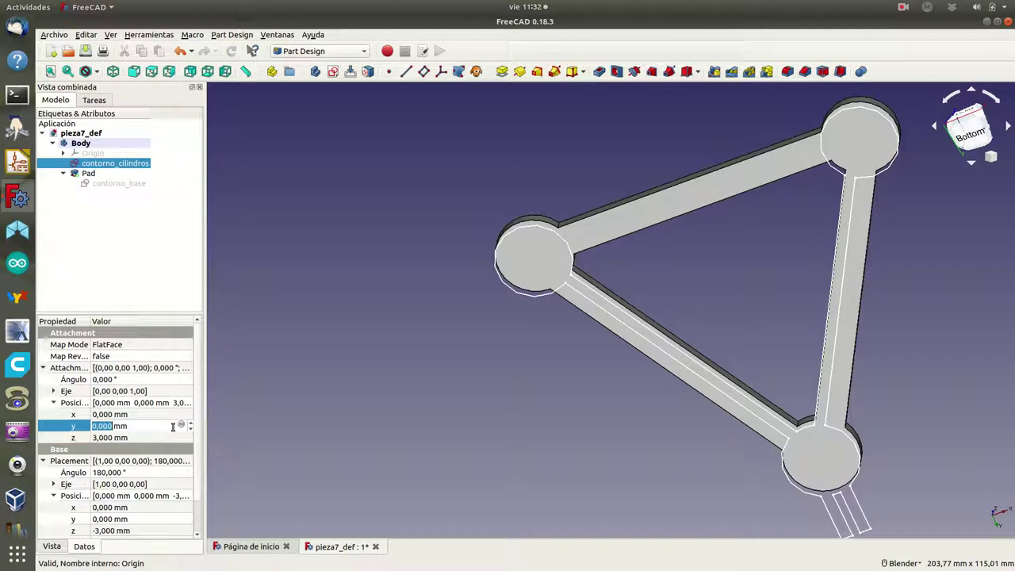
- Change the attachment offset z to -3 mm and reopen the sketch
mouse_move(380, 288)
middle_down()
mouse_move(406, 333)
mouse_move(472, 357)
middle_up()
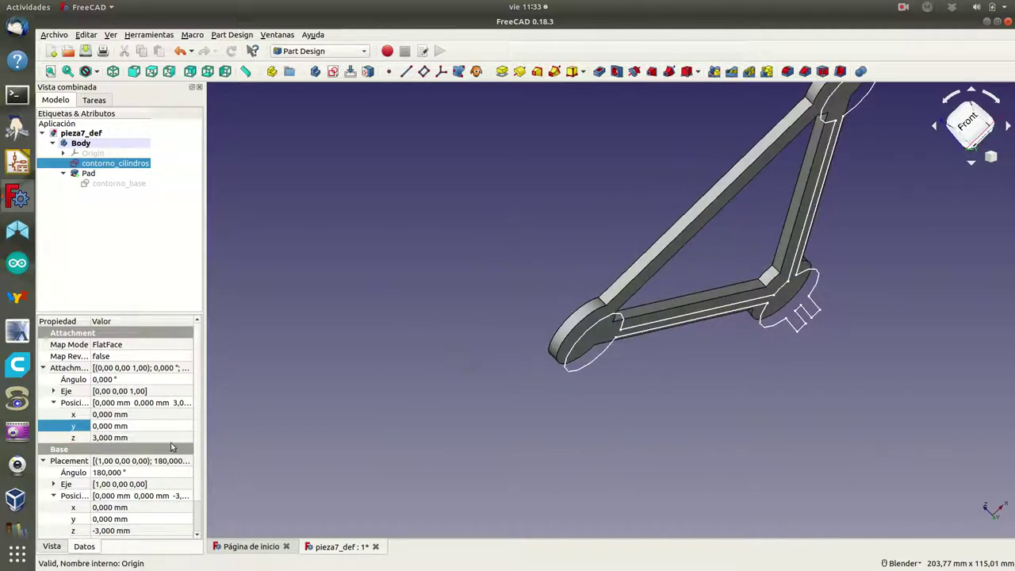
click(133, 439)
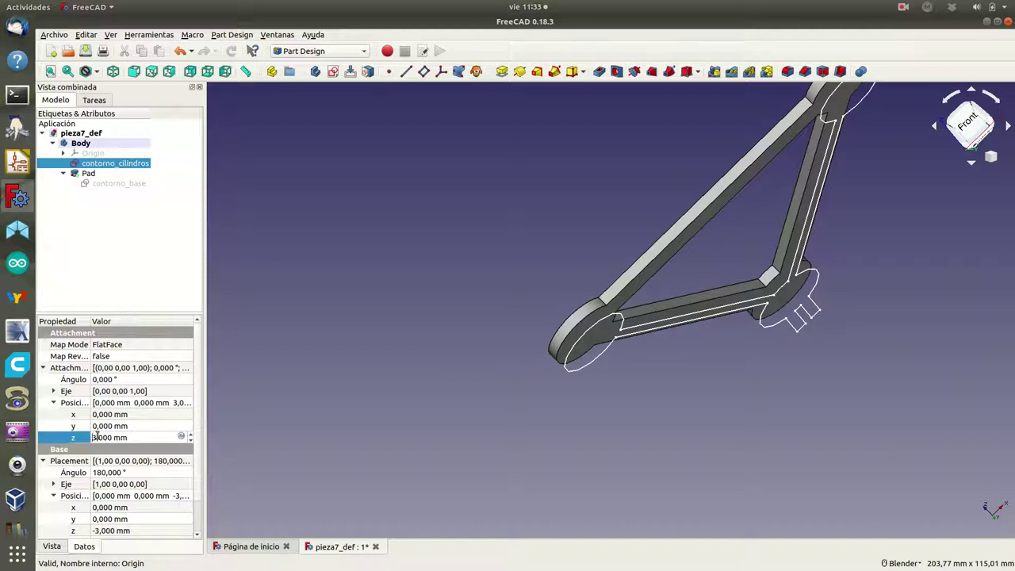
text(-)
mouse_move(331, 242)
middle_down()
mouse_move(513, 245)
mouse_move(476, 246)
middle_up()
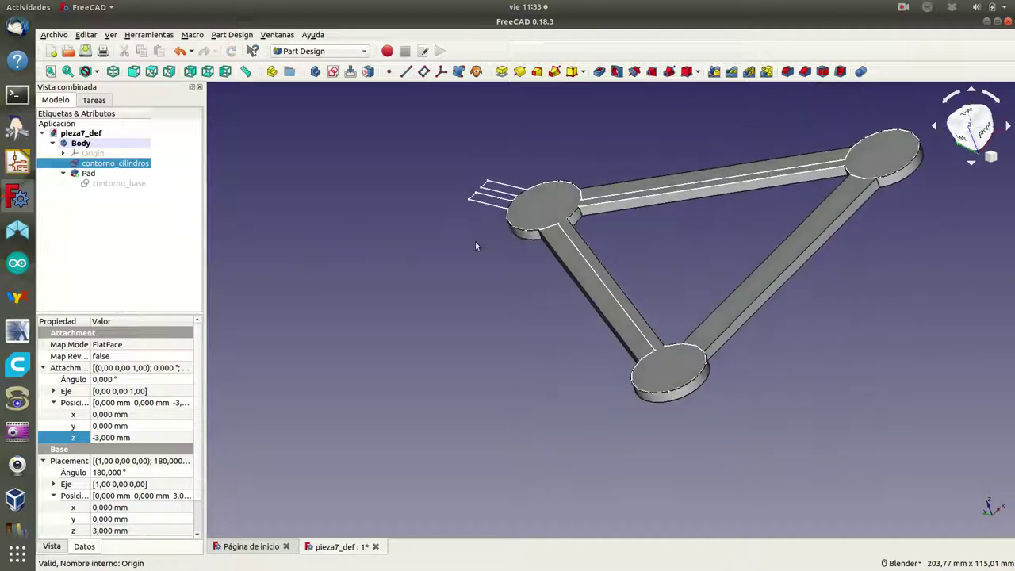
double_click(113, 164)
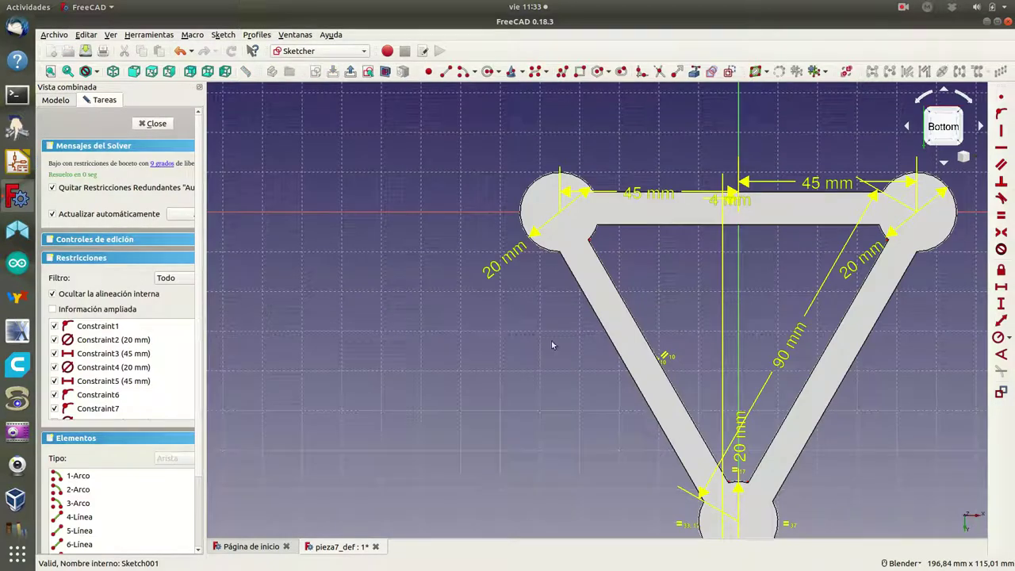
- Draw the part as wireframe, view the sketch from the top, and show the Modelo tree
click(96, 72)
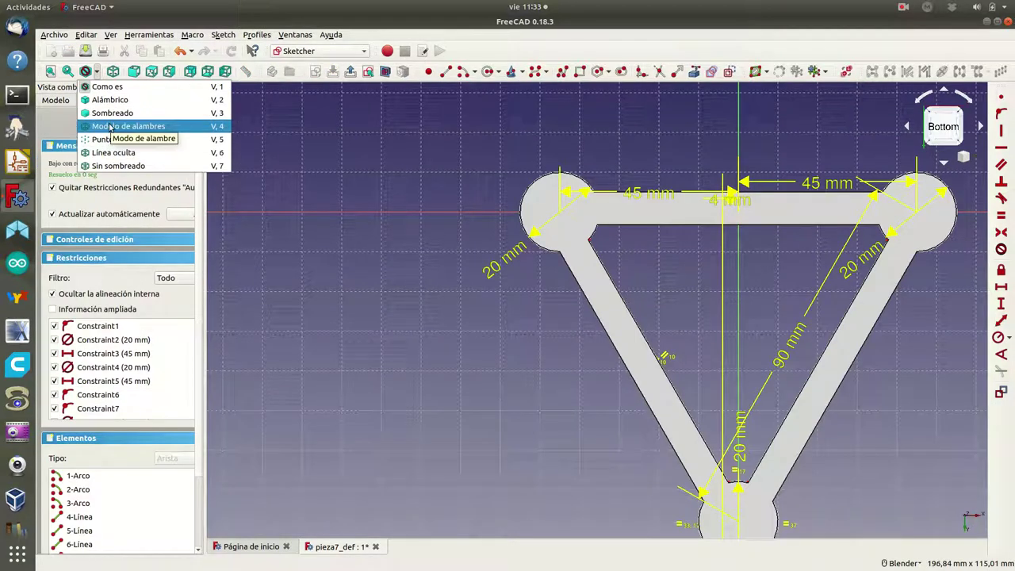
click(111, 126)
scroll(500, 343, up, 2)
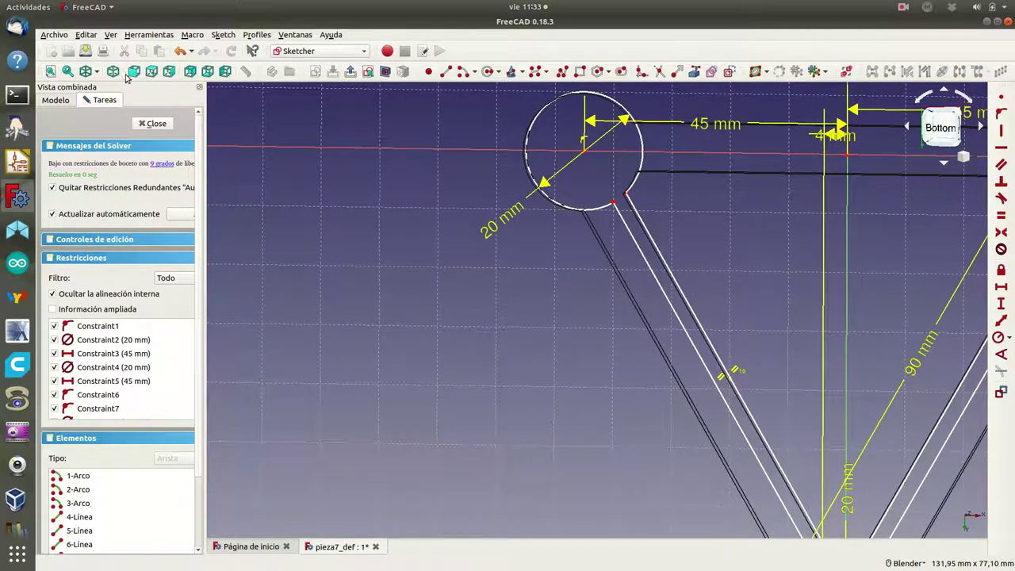
click(151, 72)
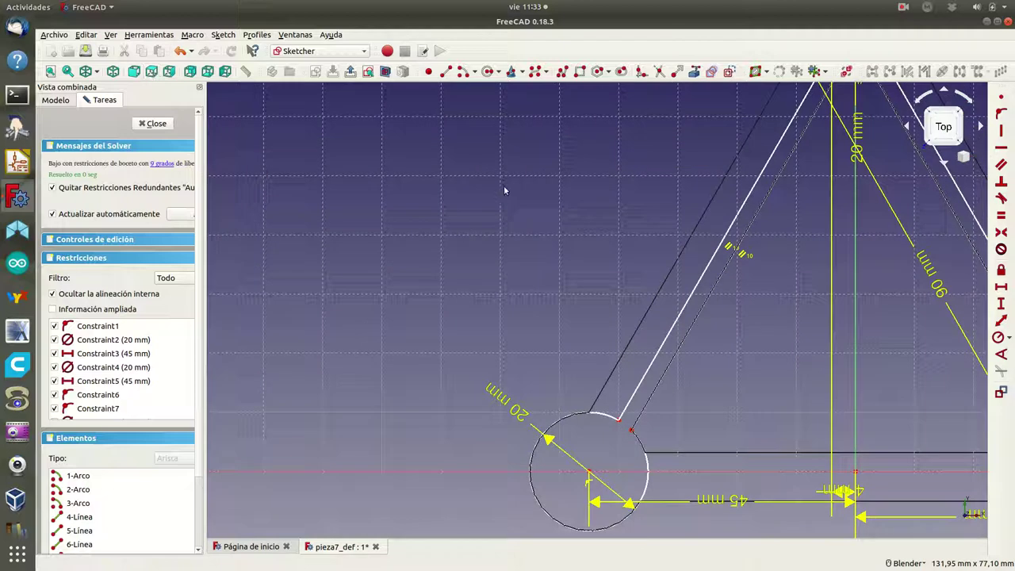
scroll(514, 193, down, 1)
scroll(516, 194, down, 1)
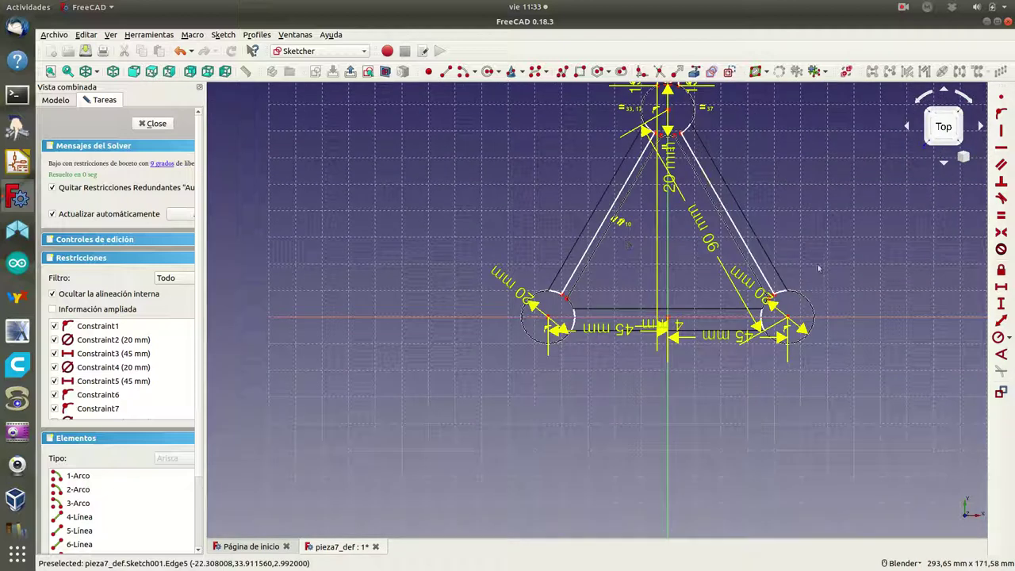
scroll(823, 267, up, 2)
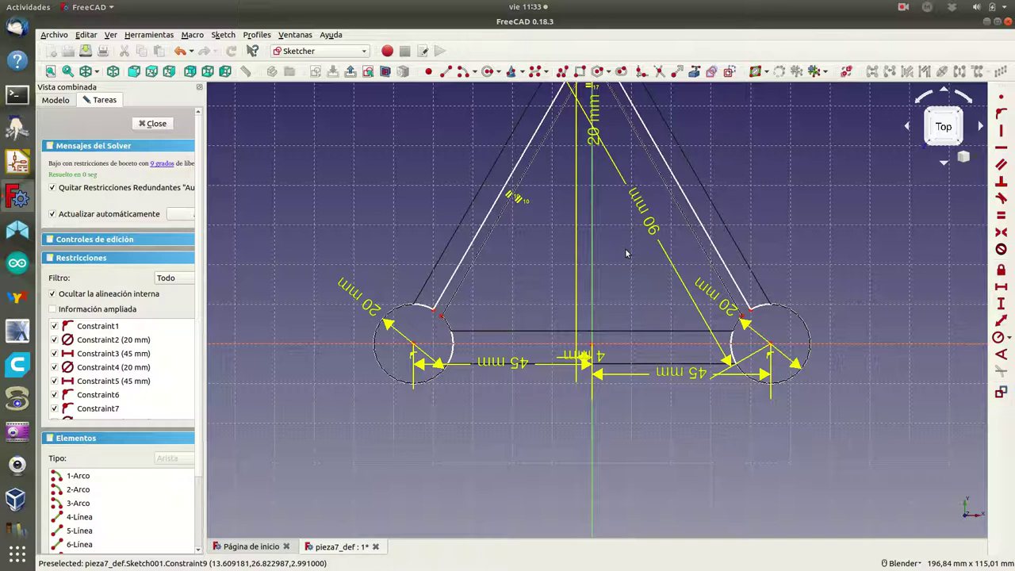
scroll(626, 254, down, 2)
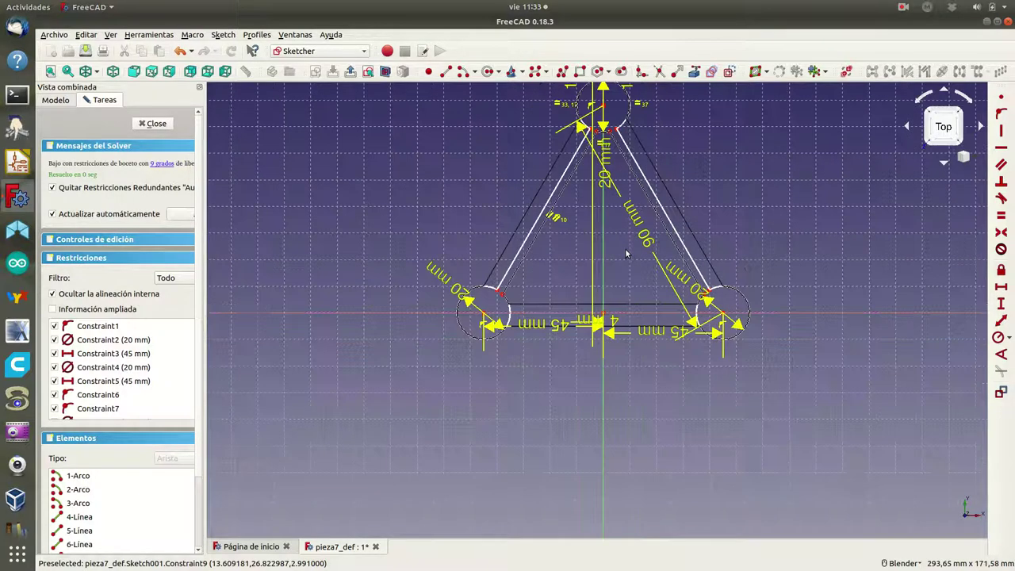
scroll(626, 254, up, 2)
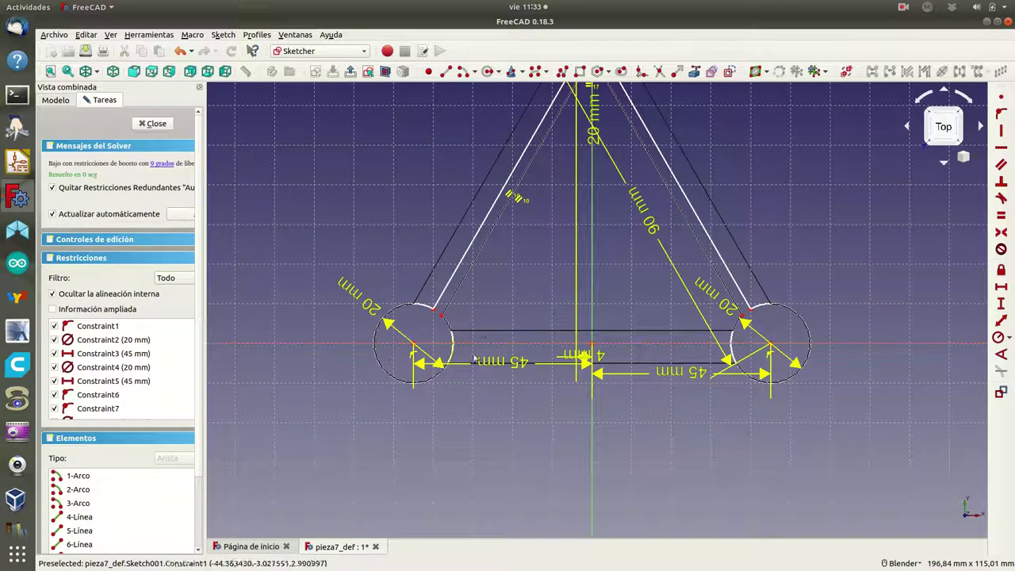
scroll(486, 341, up, 2)
scroll(485, 341, up, 2)
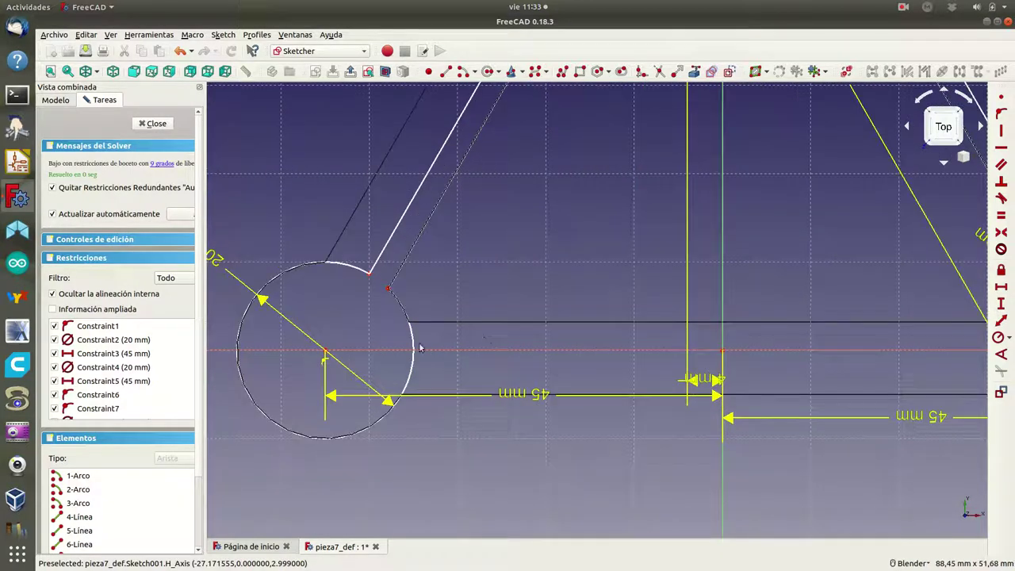
click(61, 101)
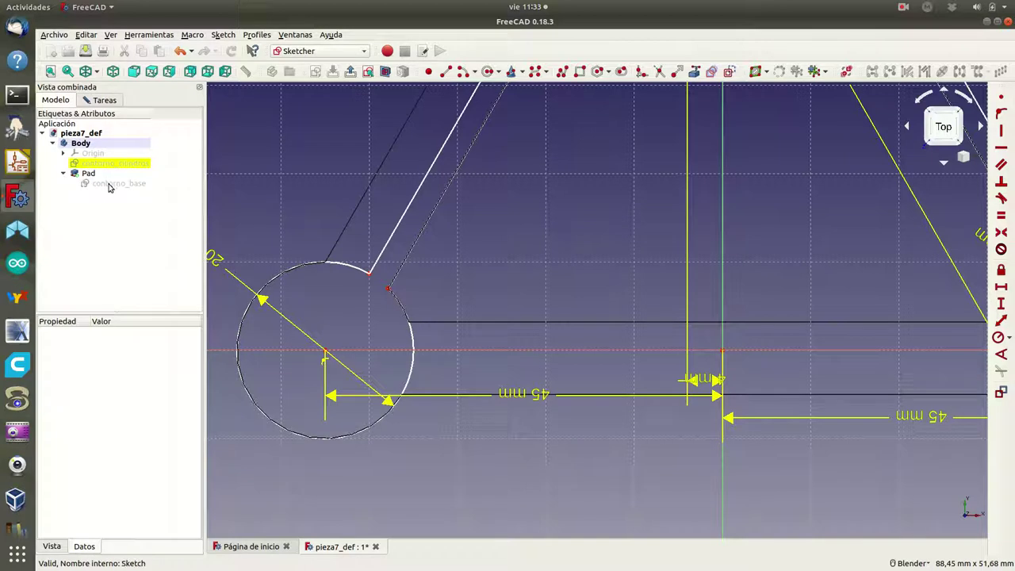
- Inspect contorno_base's attachment position values, then return to the Tareas panel
click(110, 187)
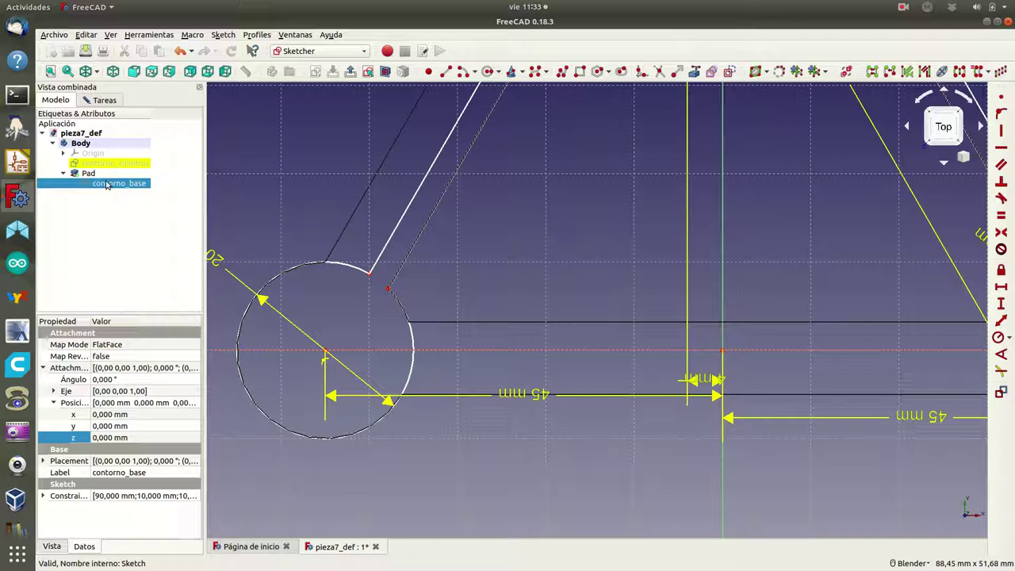
click(104, 100)
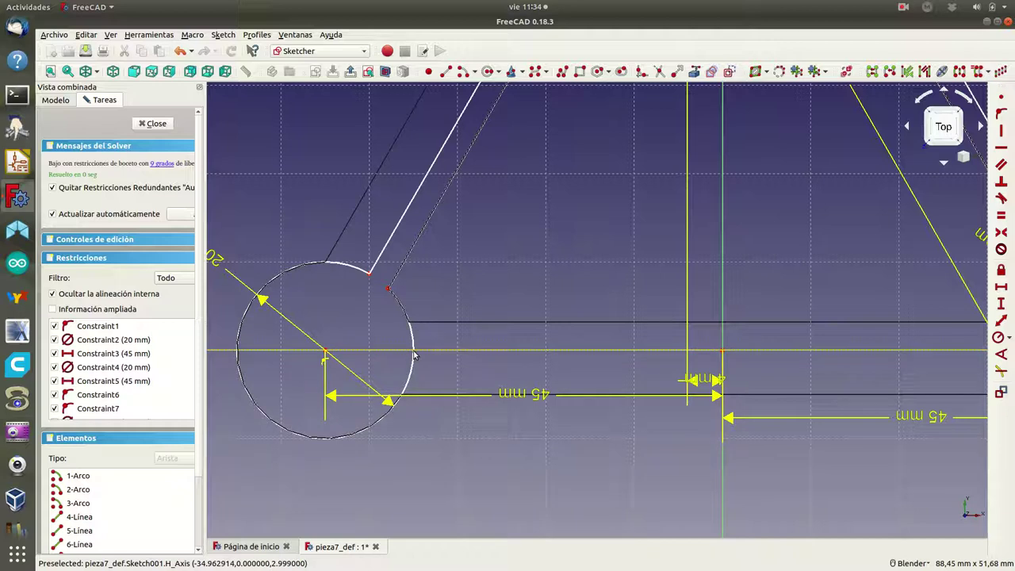
- Draw a line along the H axis from the left circle to the right circle
click(446, 72)
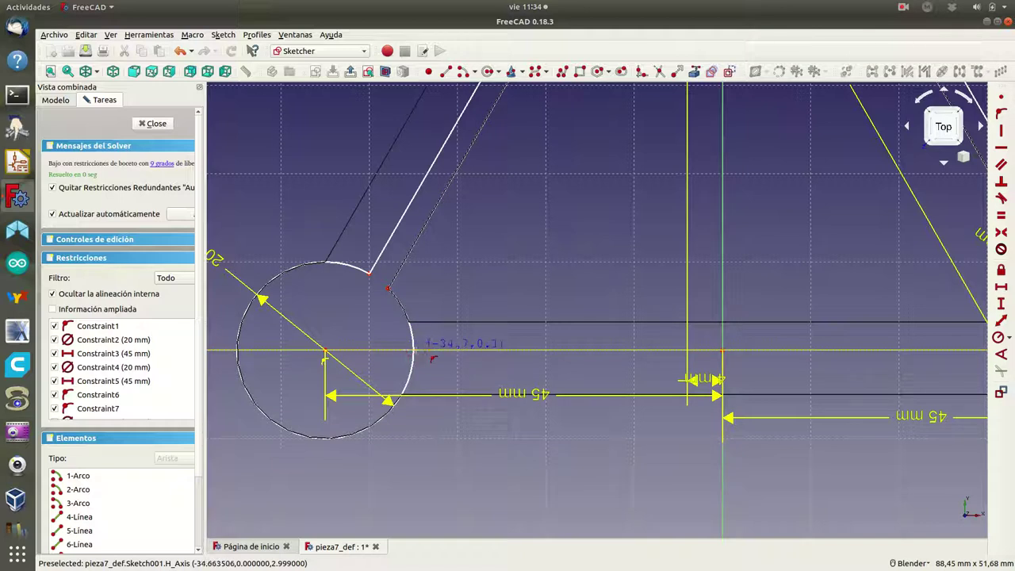
click(394, 350)
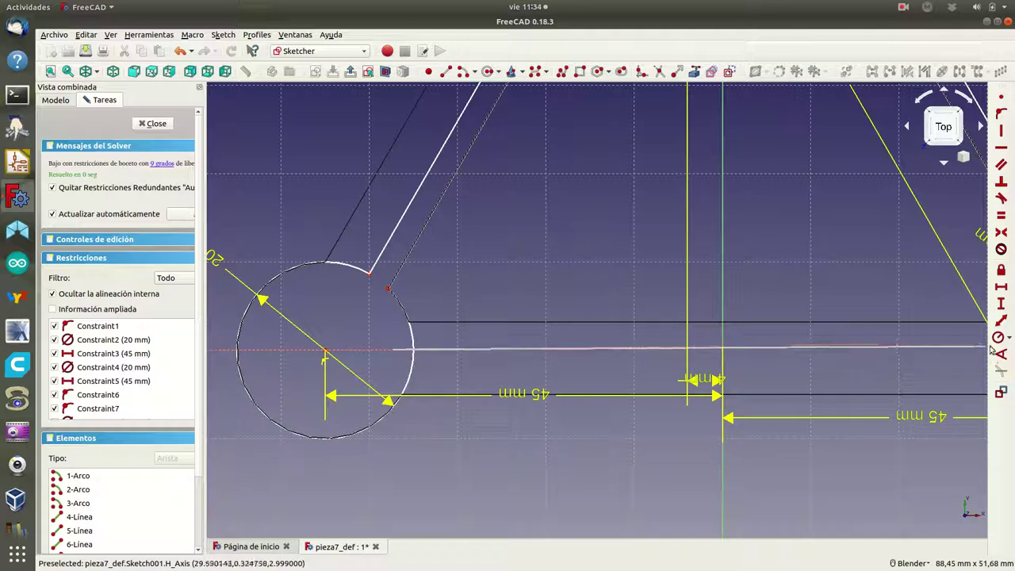
scroll(985, 350, down, 4)
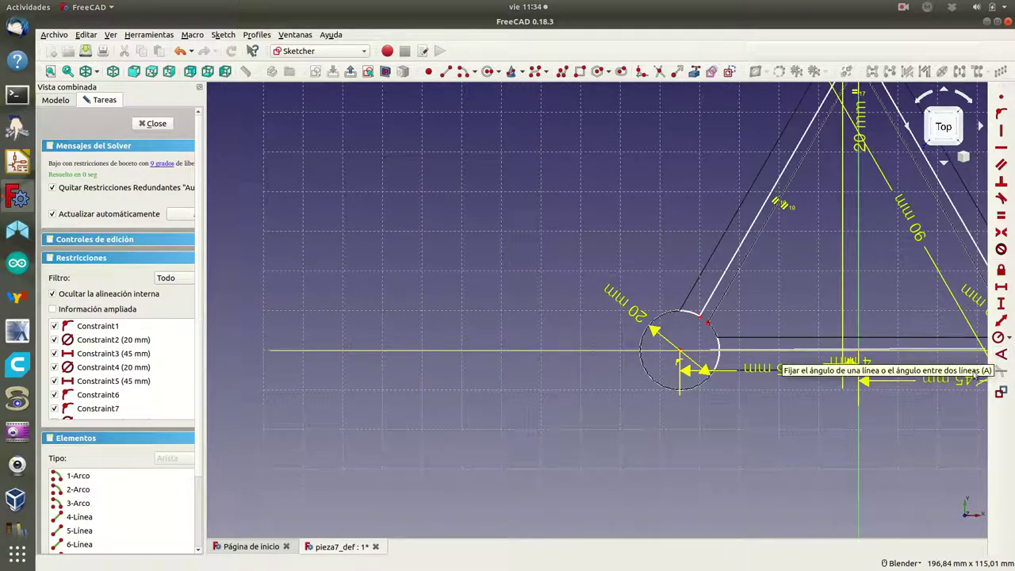
mouse_move(920, 420)
shift+middle_down()
mouse_move(903, 428)
mouse_move(698, 396)
mouse_move(714, 373)
shift+middle_up()
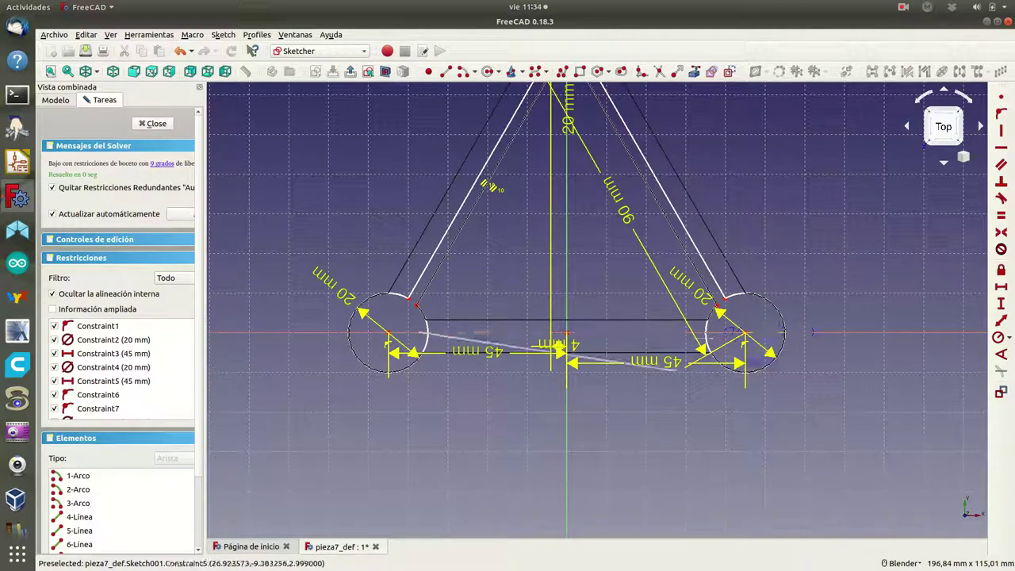
click(723, 332)
scroll(604, 329, up, 4)
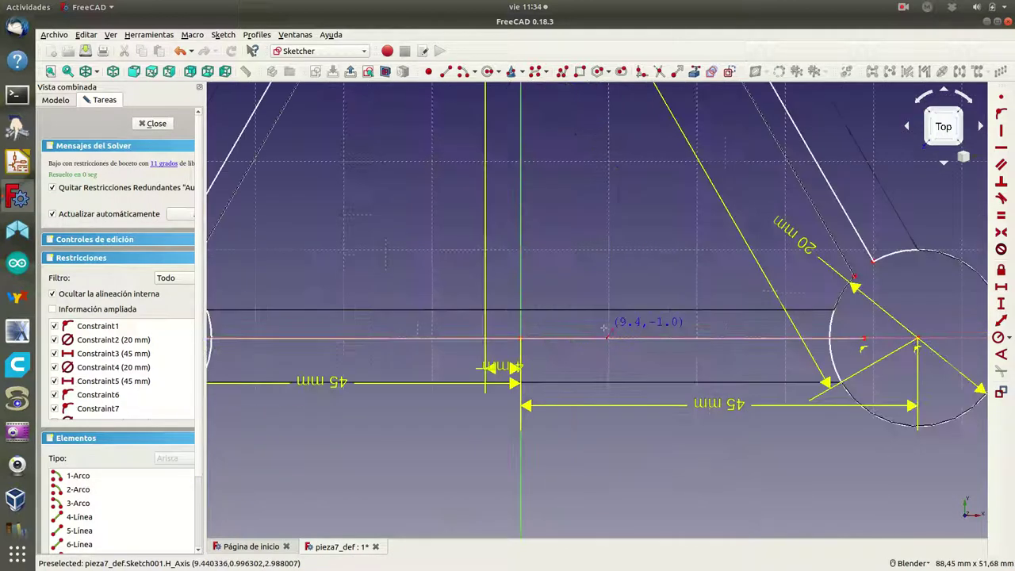
right_click(406, 344)
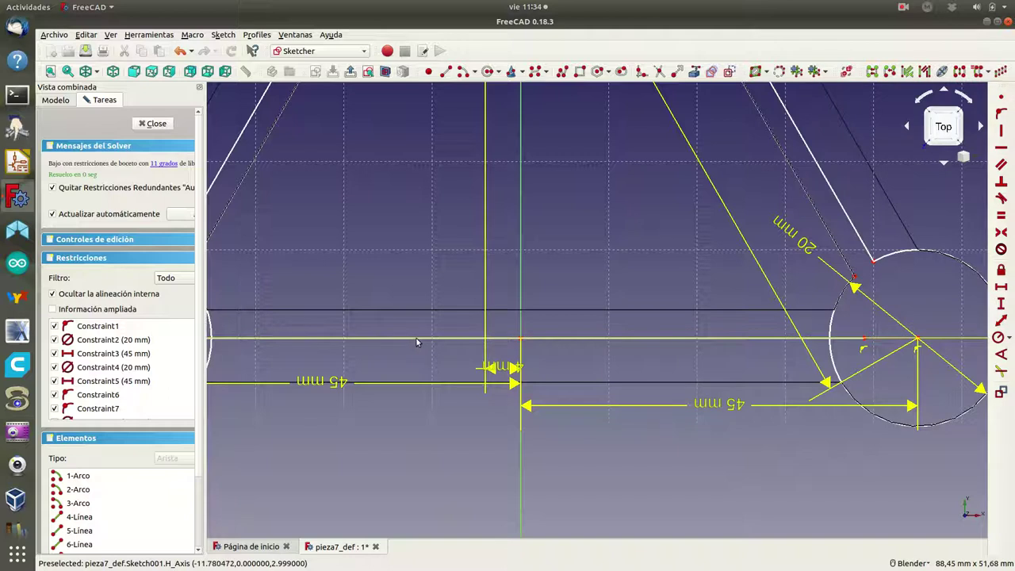
click(416, 341)
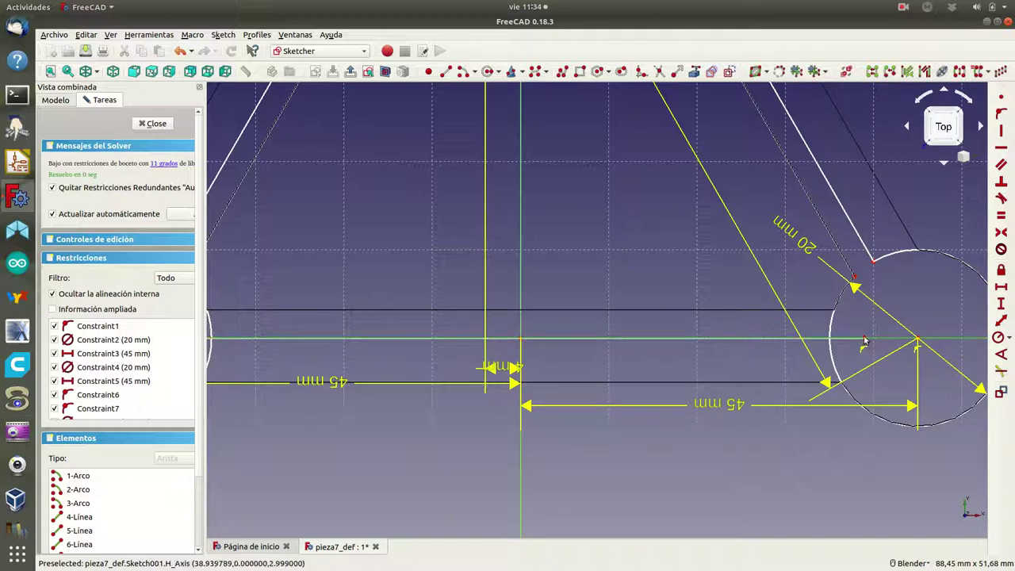
scroll(475, 361, down, 2)
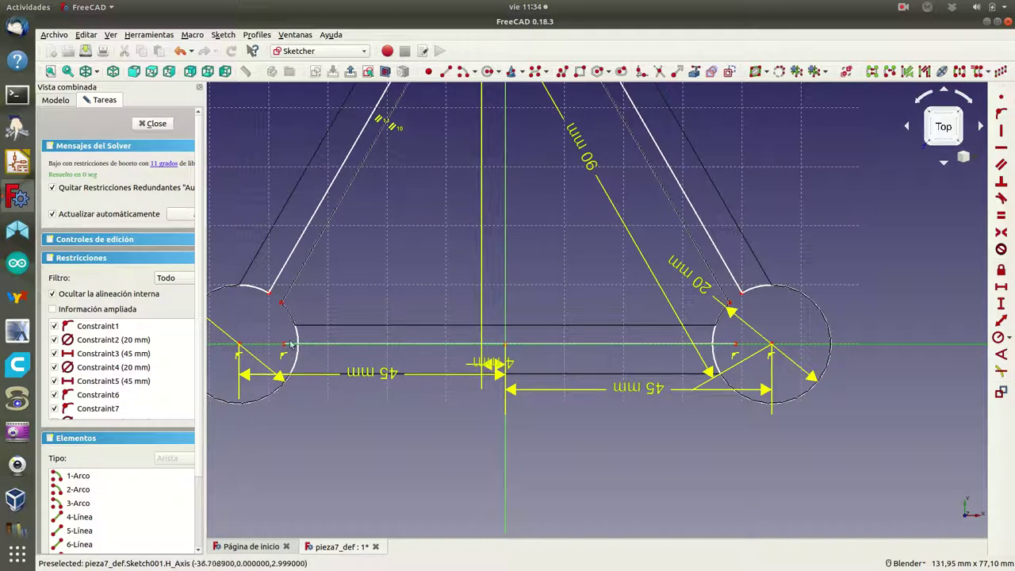
click(661, 73)
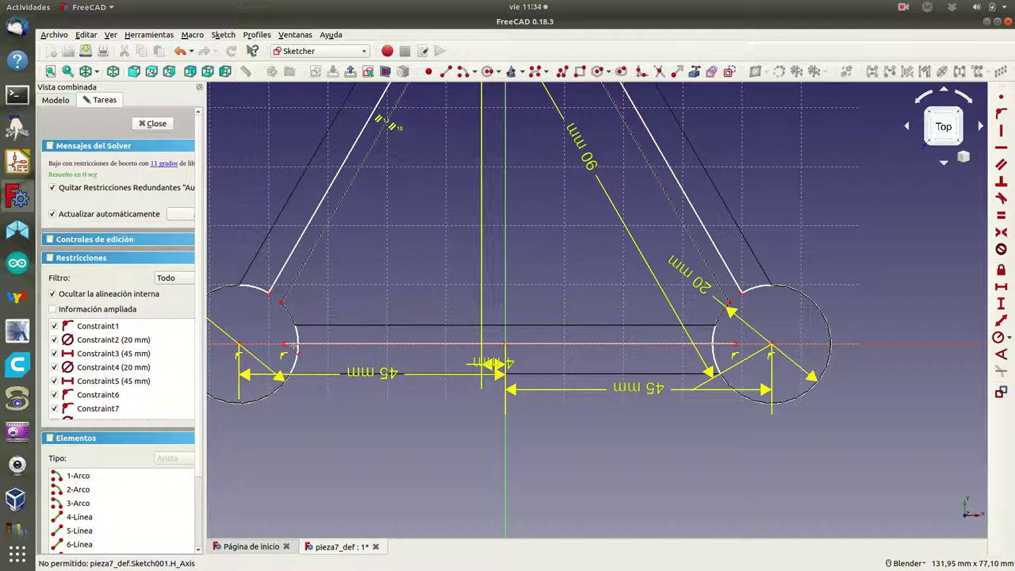
scroll(292, 347, up, 4)
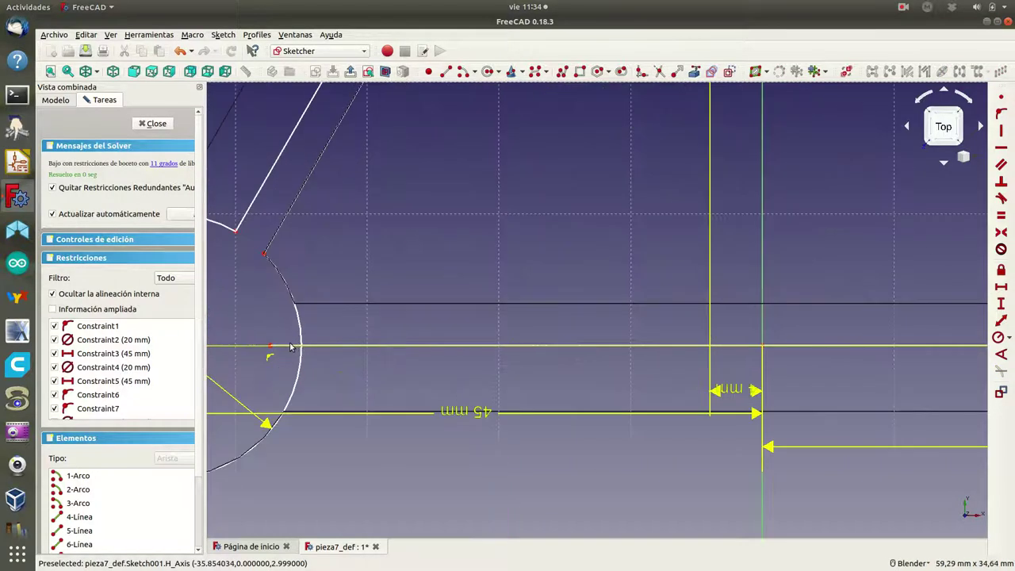
click(657, 73)
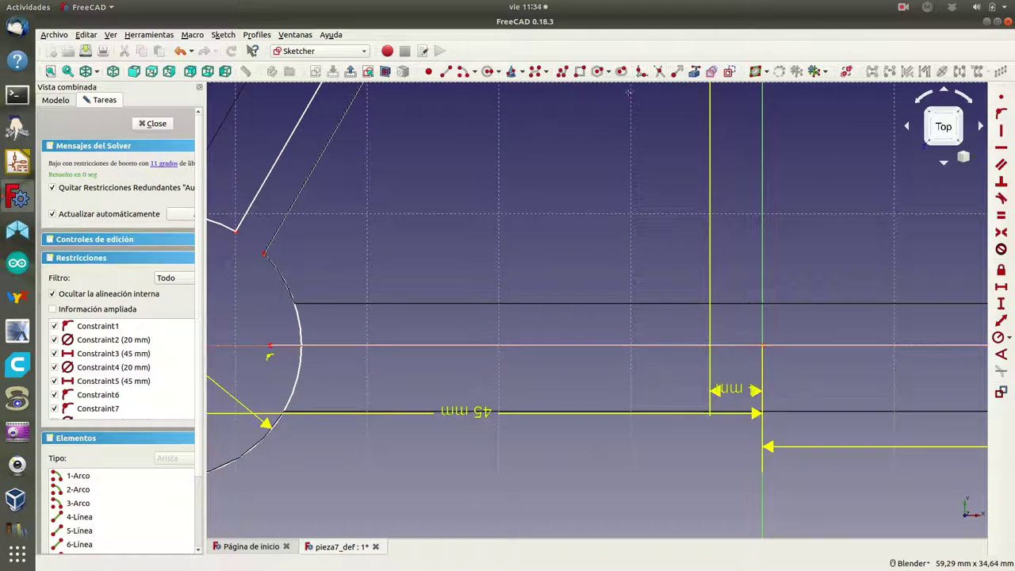
right_click(283, 357)
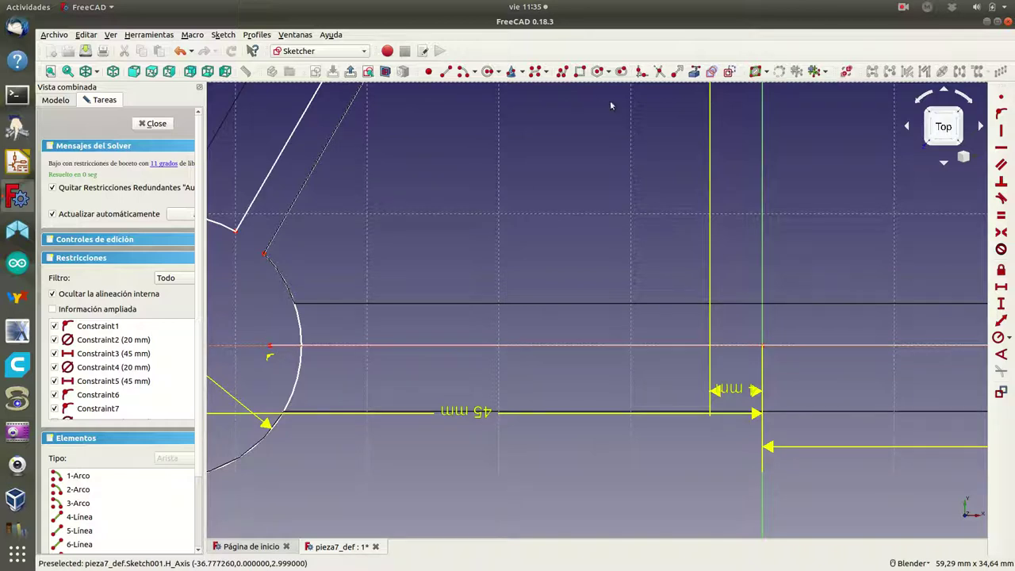
click(658, 72)
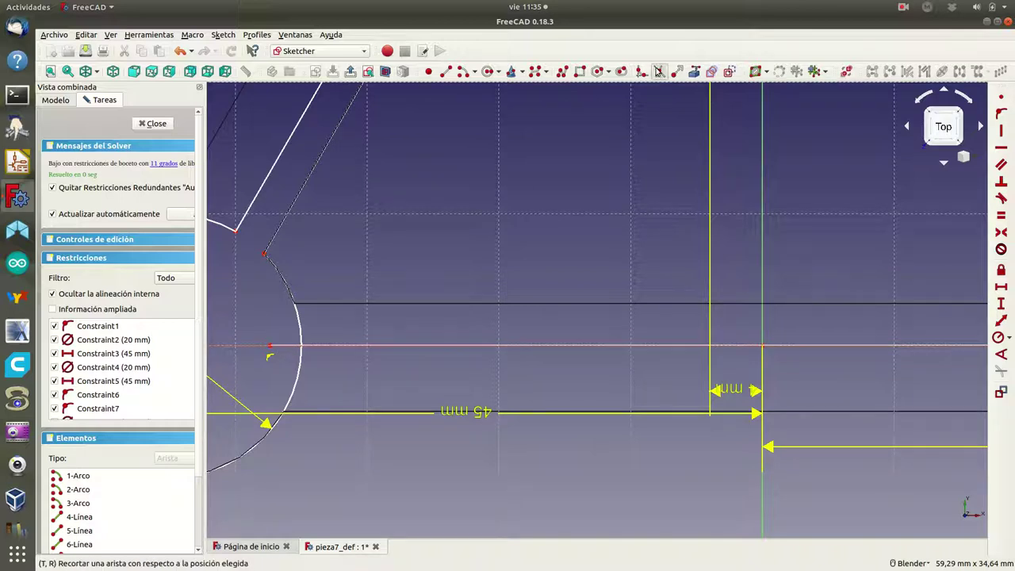
right_click(283, 347)
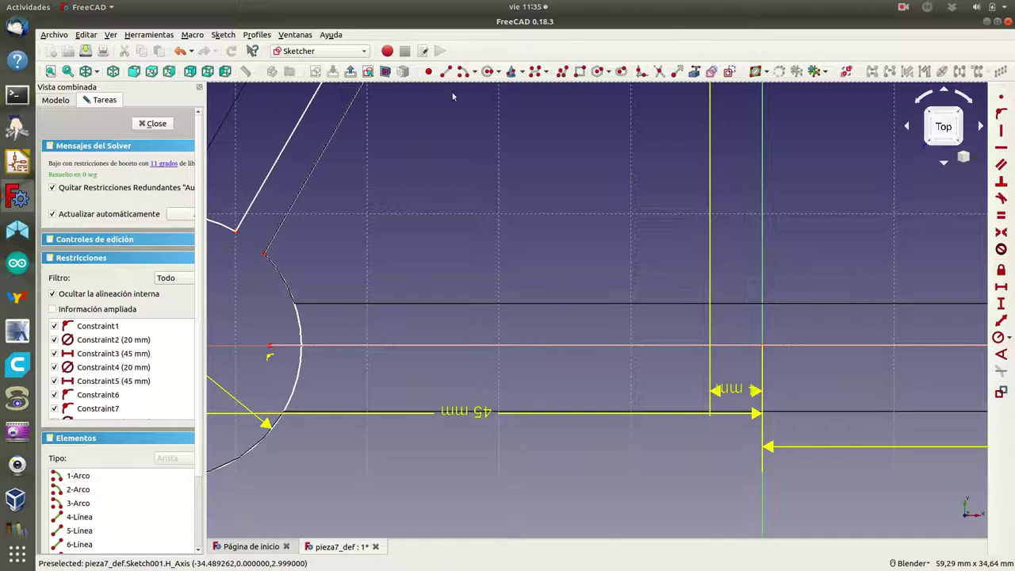
- Draw a horizontal line between the two lower circles and drag it up to the bar's upper edge
click(446, 71)
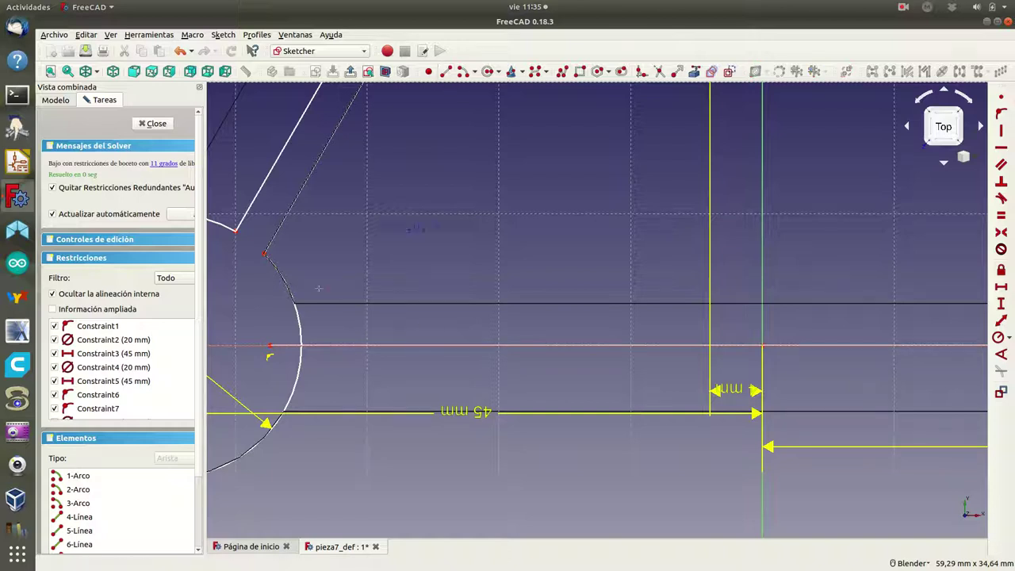
click(267, 301)
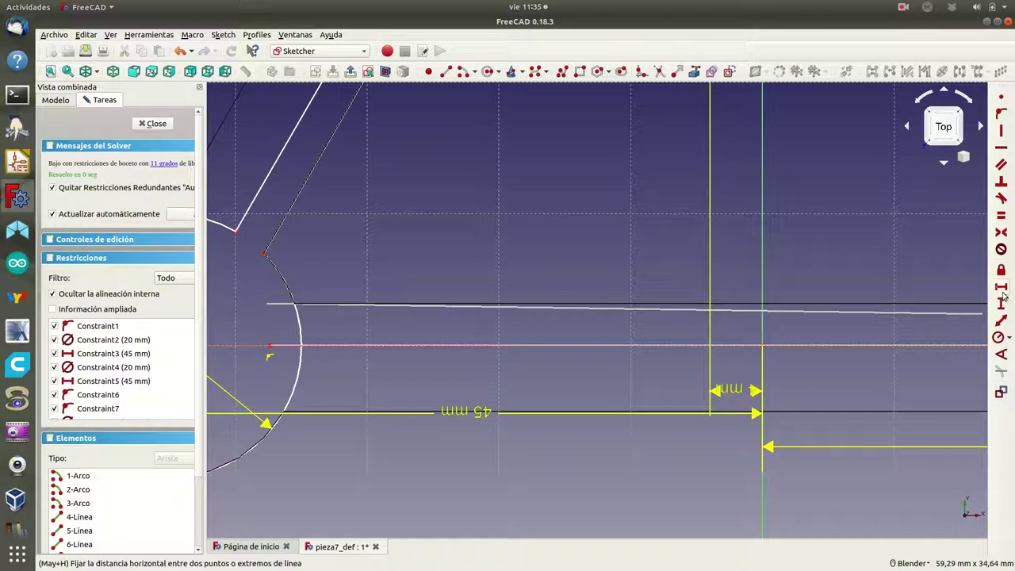
scroll(957, 301, down, 3)
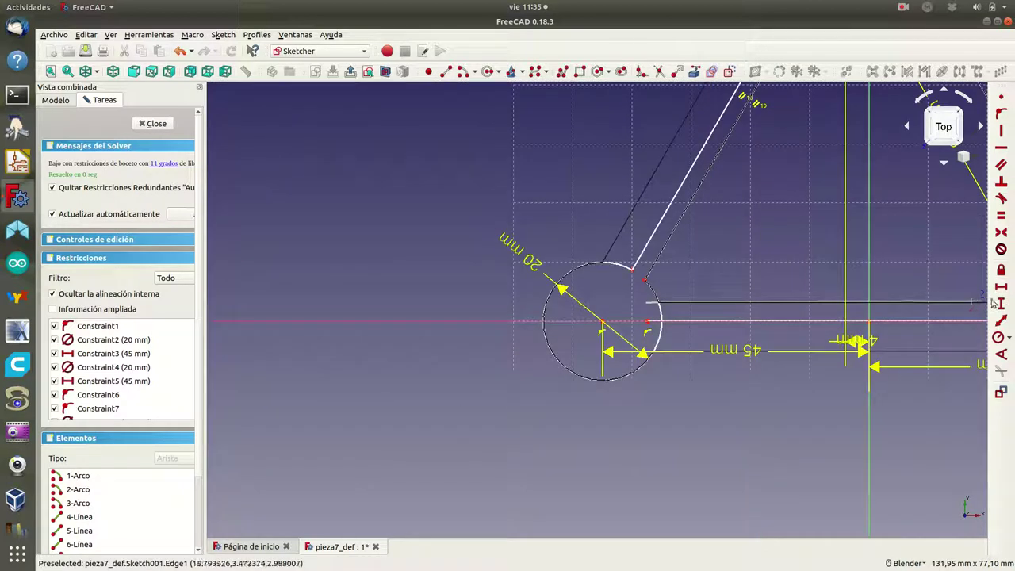
click(1002, 303)
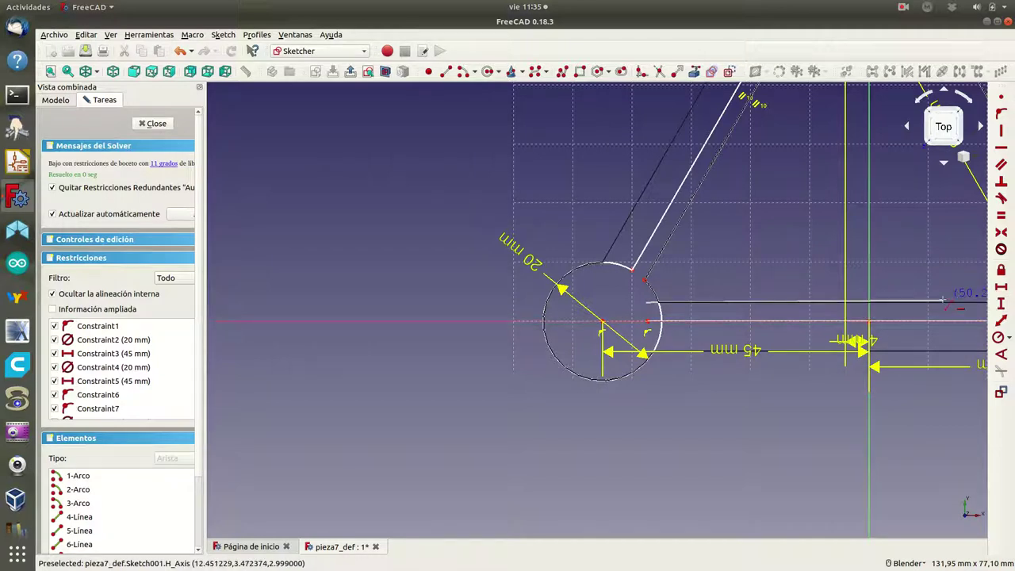
shift+middle_drag(944, 301, 766, 308)
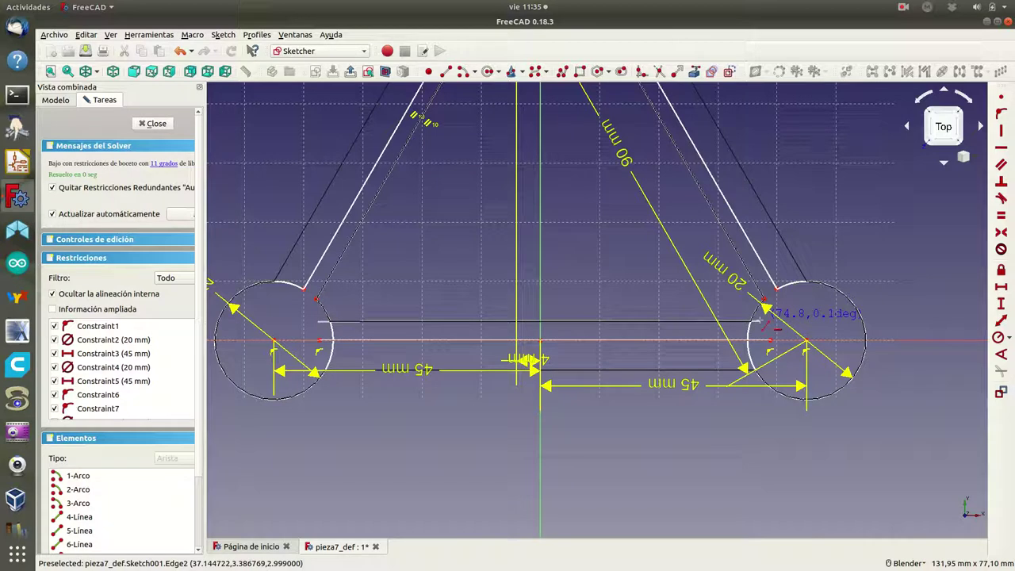
right_click(762, 323)
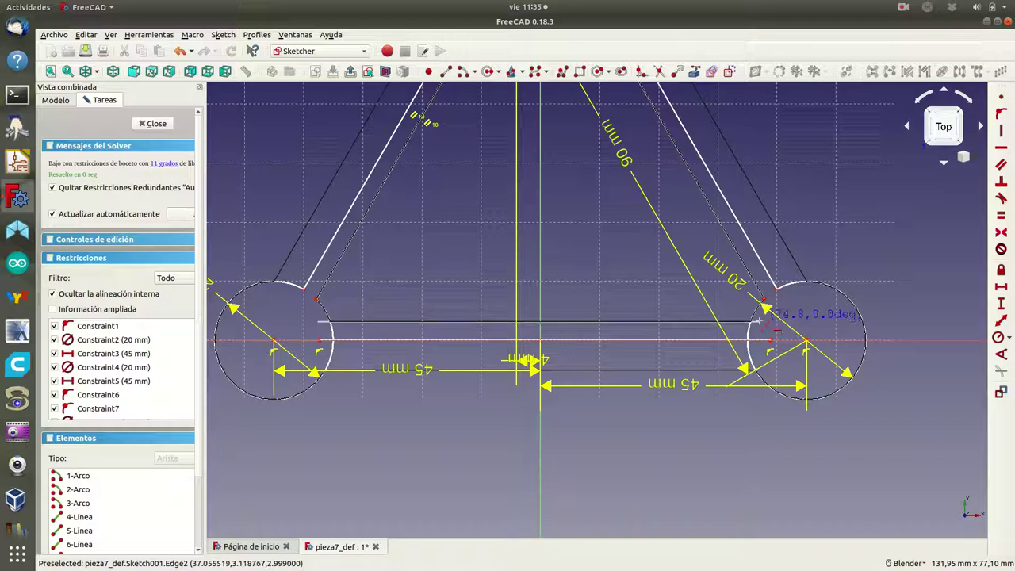
click(761, 323)
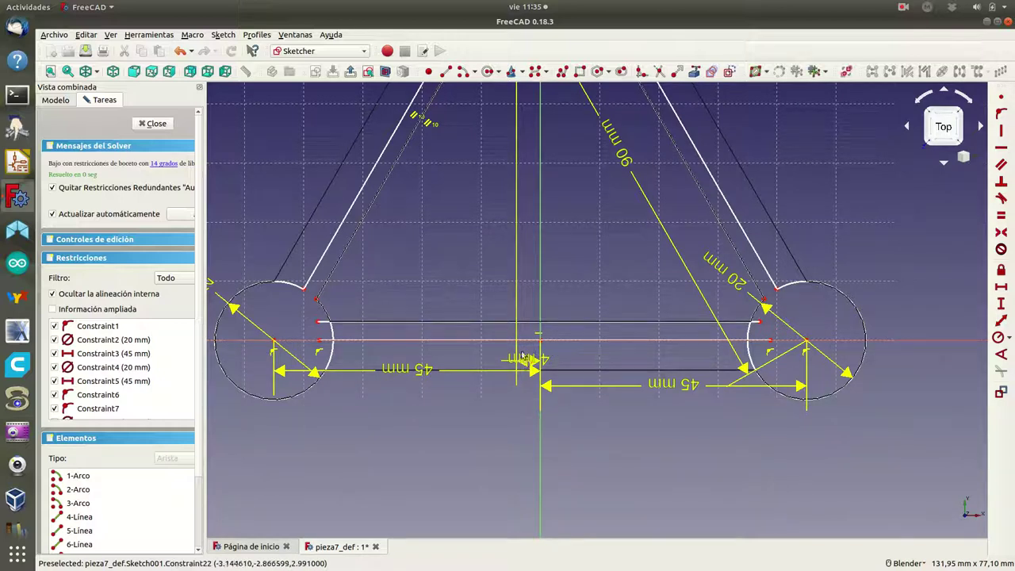
drag(570, 322, 567, 325)
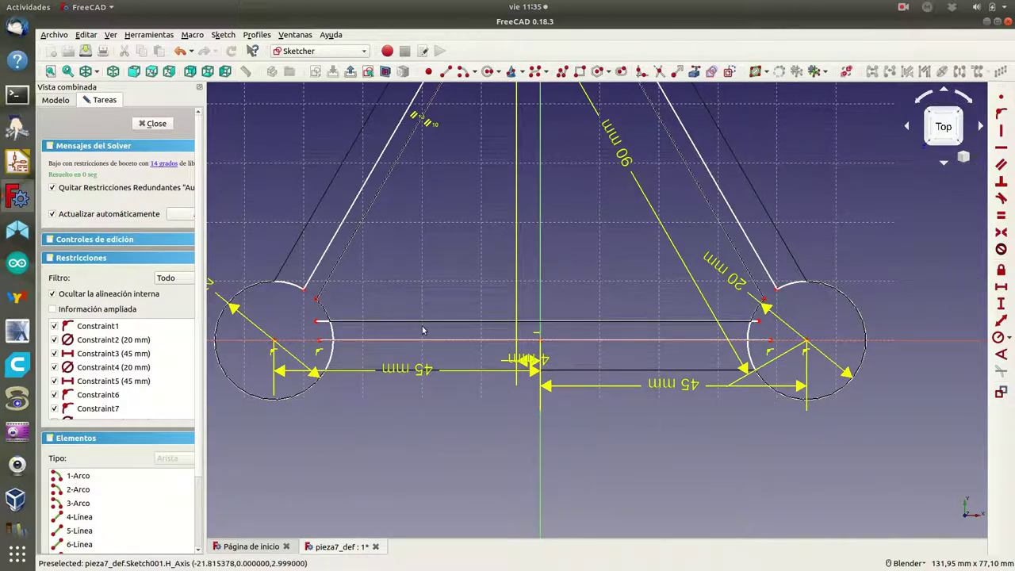
- Trim the upper horizontal line's overhang past the right circle arc
scroll(426, 332, up, 5)
scroll(335, 369, down, 2)
scroll(333, 370, down, 1)
scroll(346, 368, down, 1)
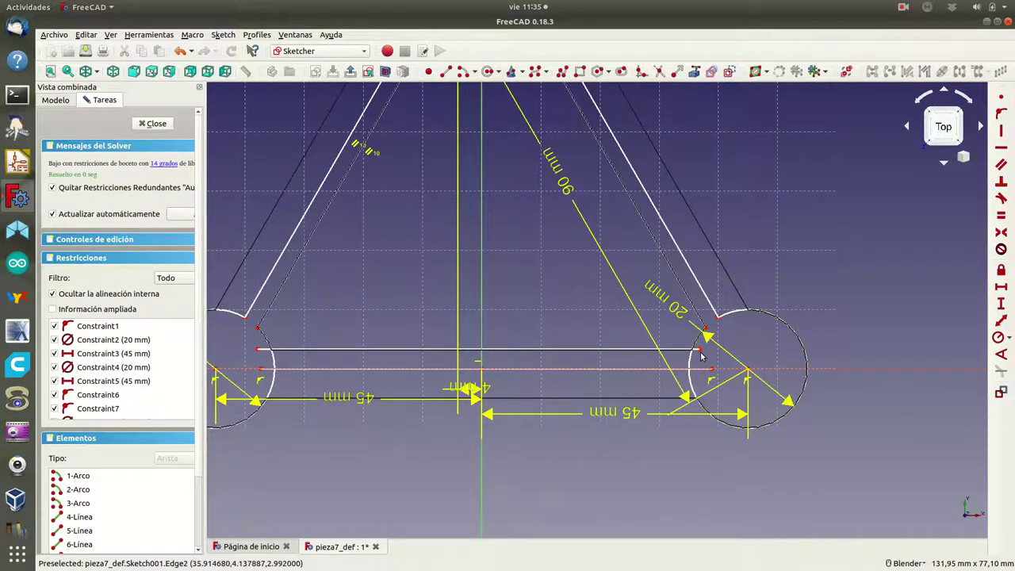
scroll(701, 357, up, 3)
scroll(702, 357, up, 2)
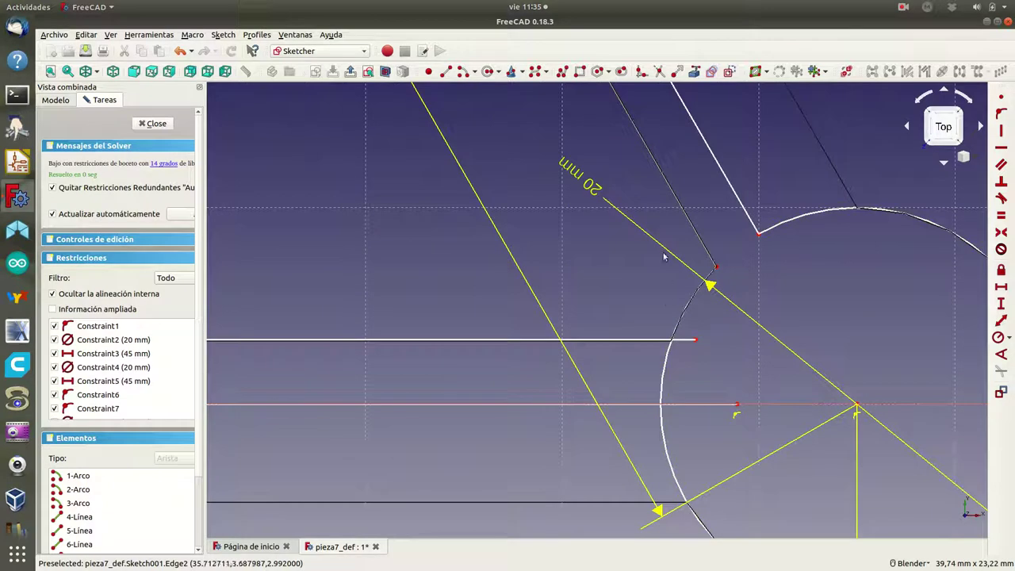
click(659, 72)
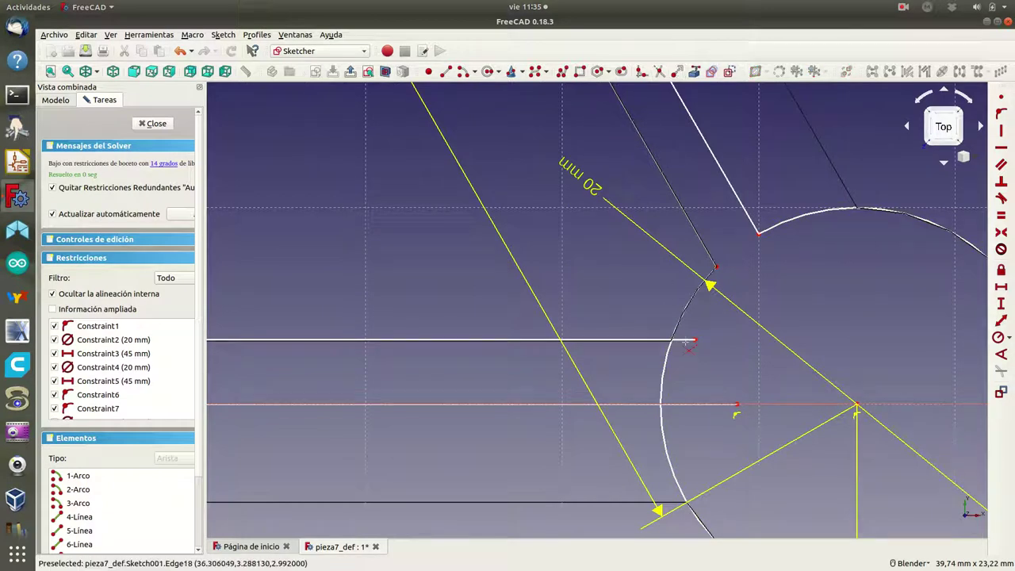
click(687, 342)
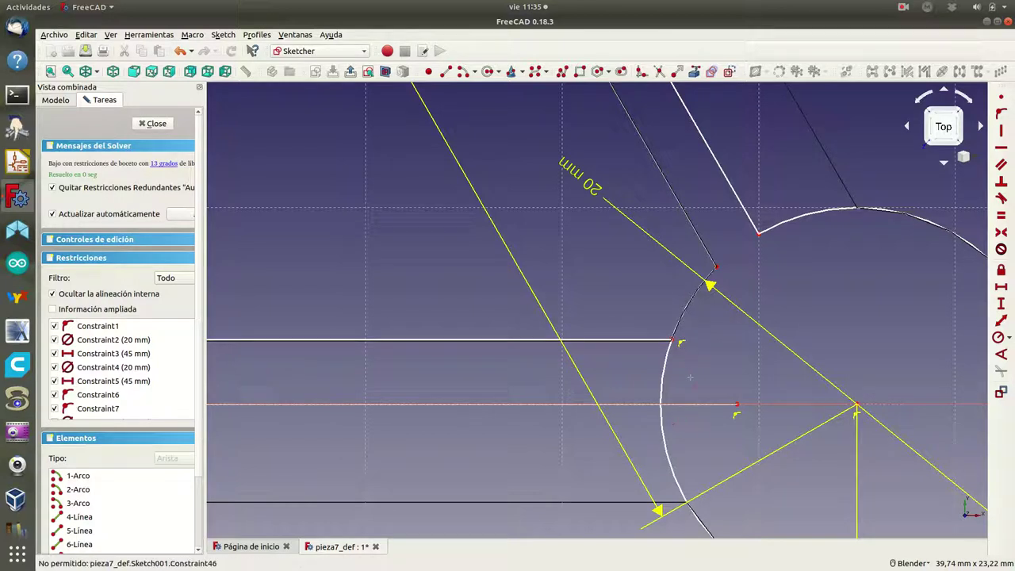
right_click(700, 408)
right_click(698, 407)
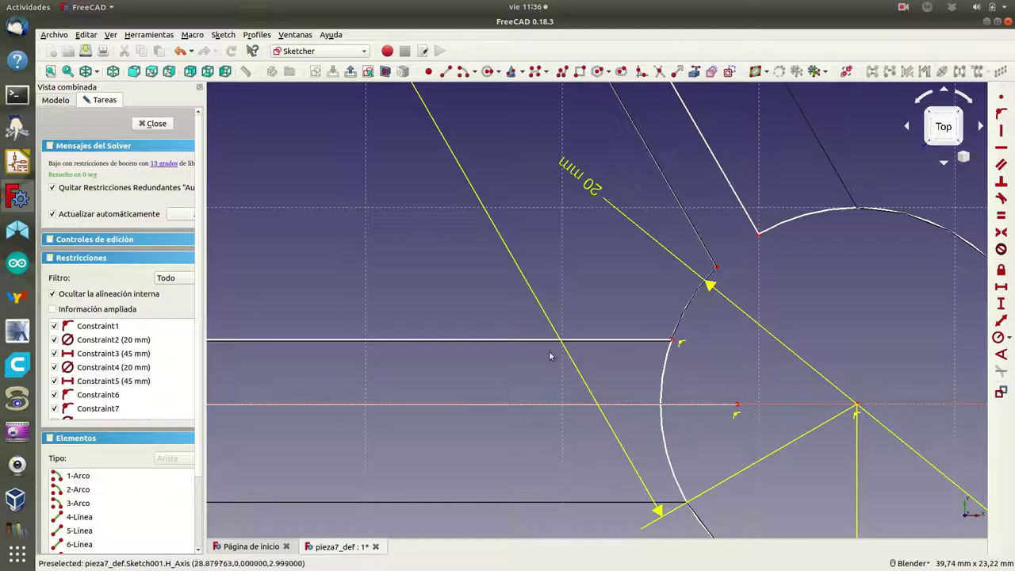
- Trim the same line's stub inside the left circle
scroll(281, 367, down, 3)
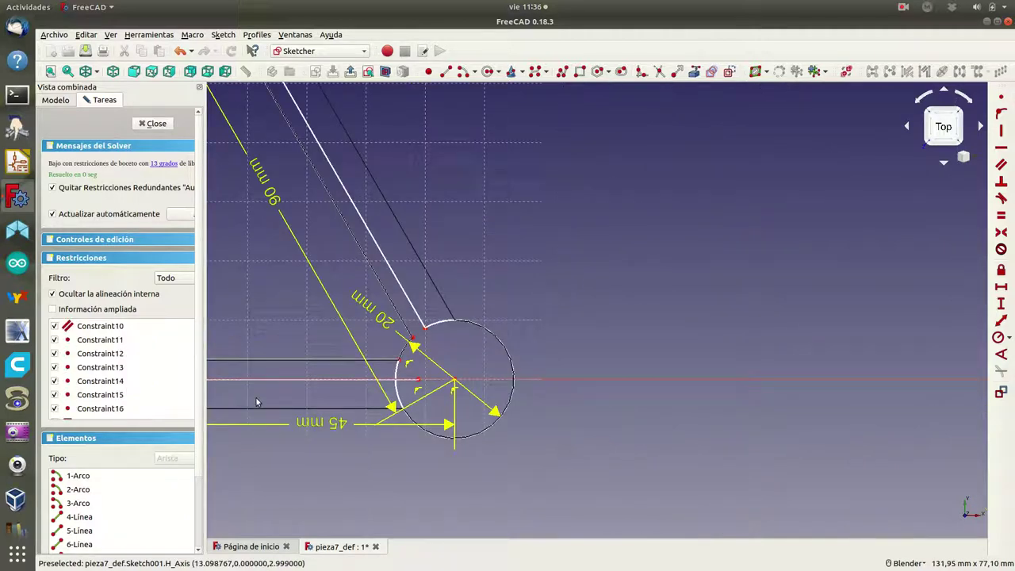
shift+middle_drag(261, 412, 454, 386)
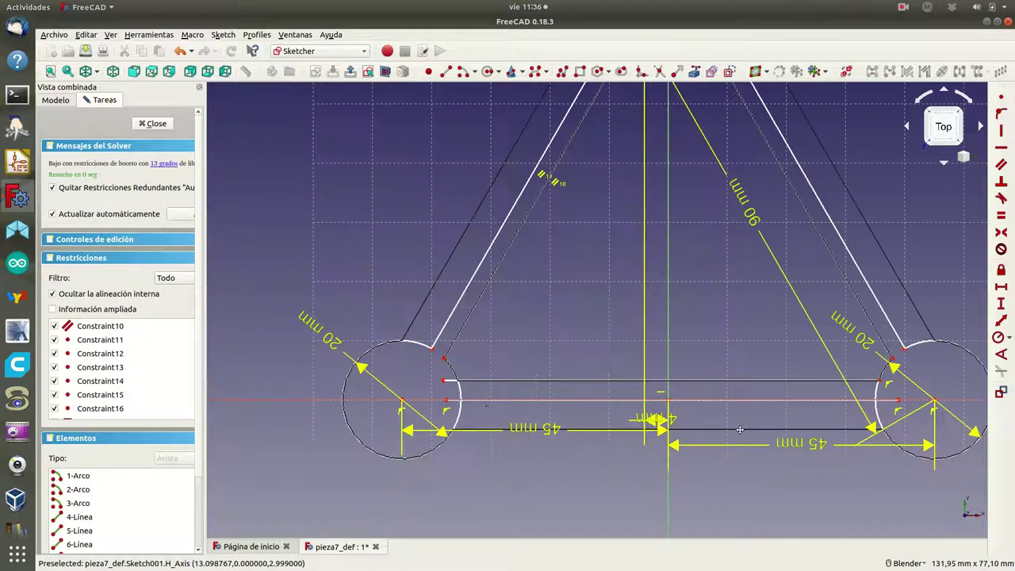
scroll(453, 384, up, 5)
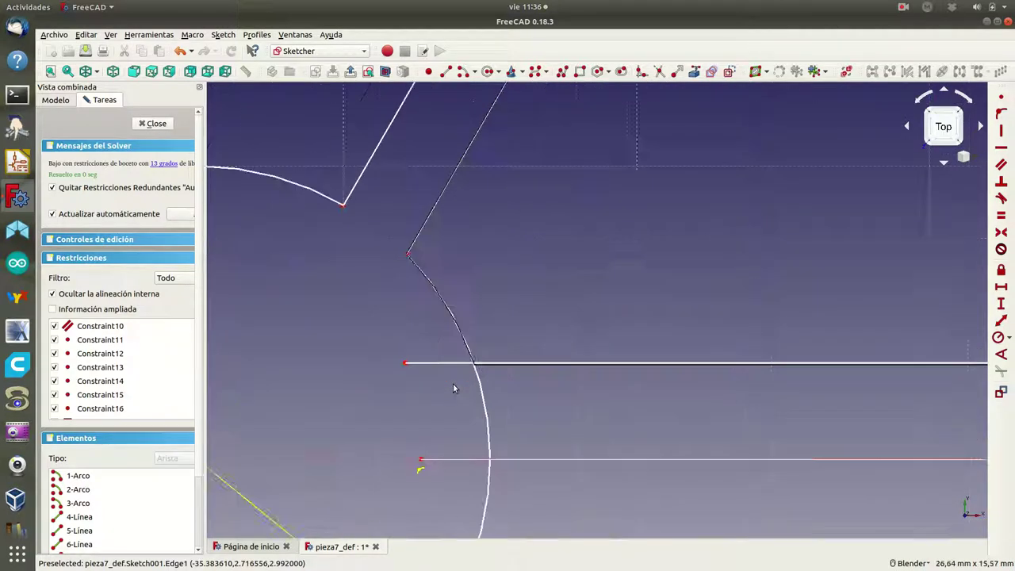
click(659, 71)
click(420, 363)
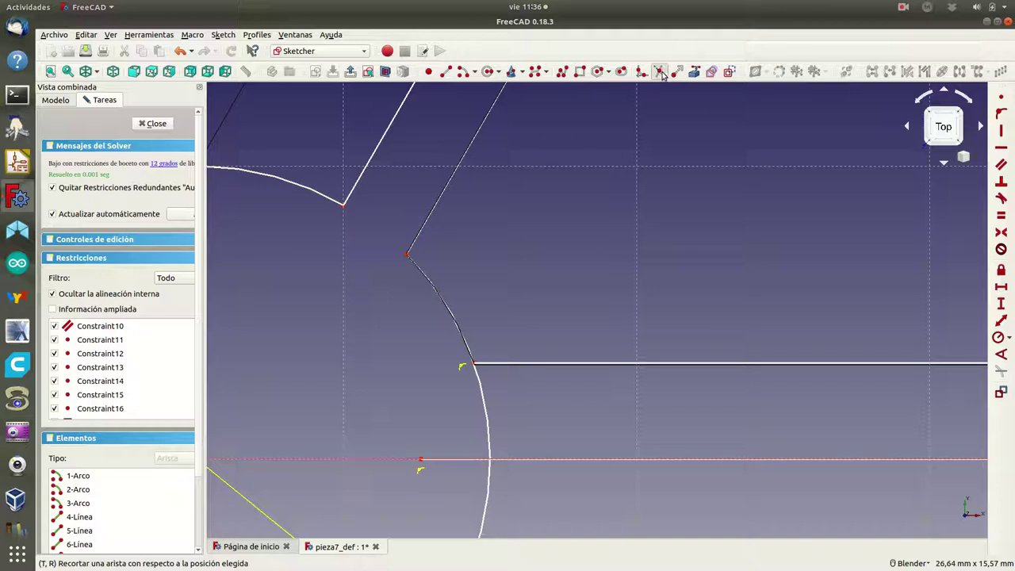
click(488, 423)
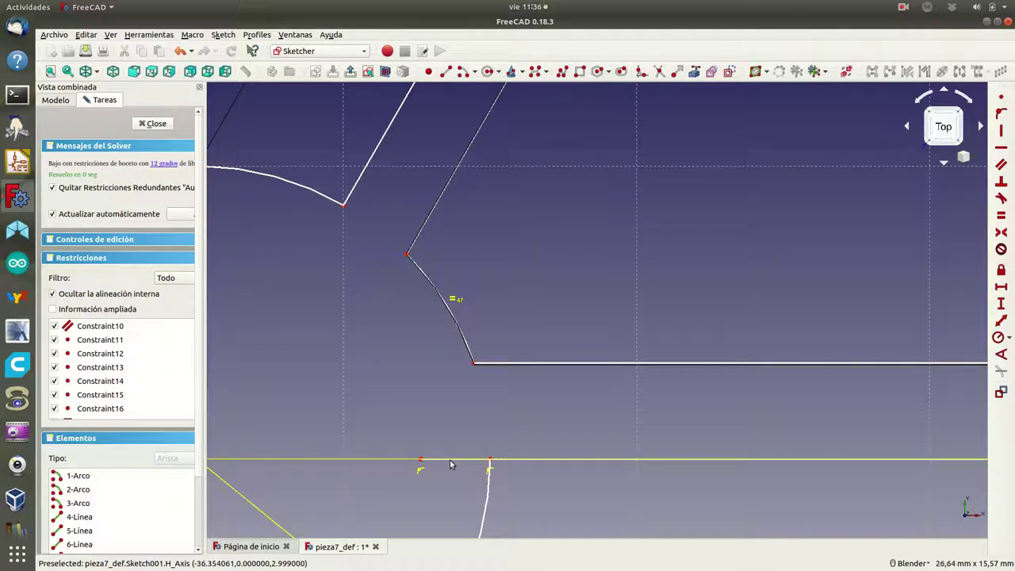
click(660, 71)
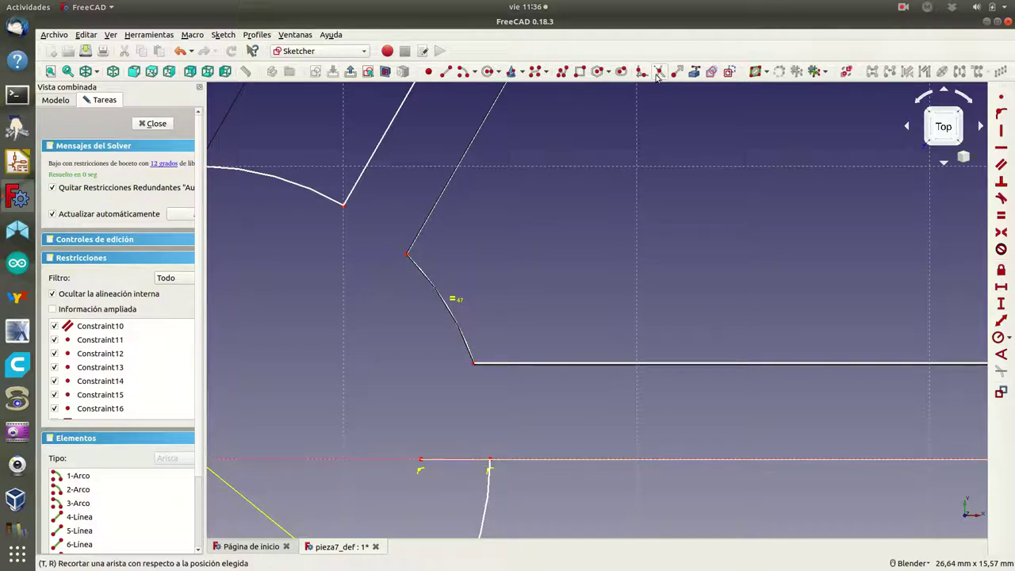
right_click(457, 454)
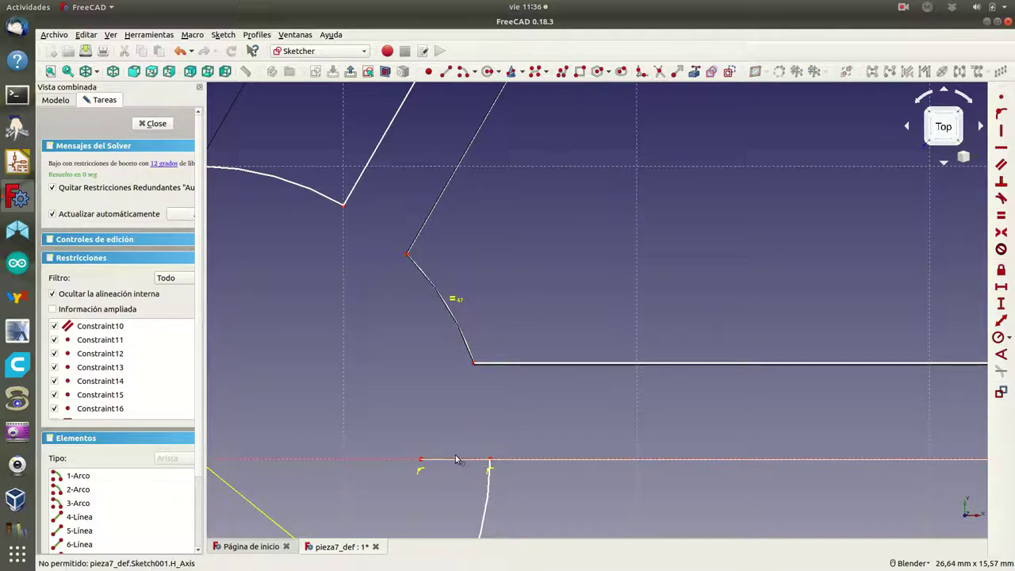
scroll(457, 461, up, 3)
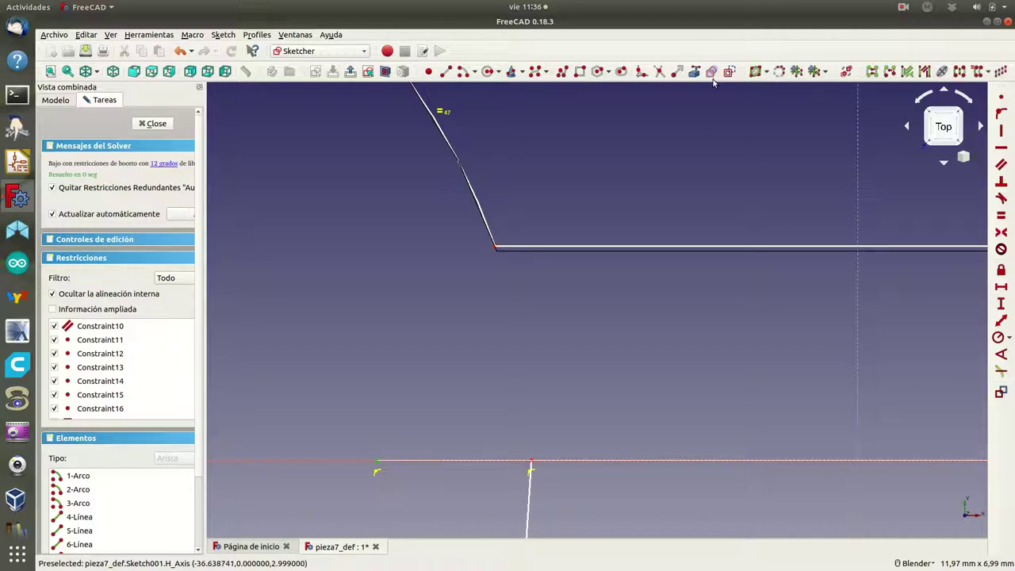
click(450, 460)
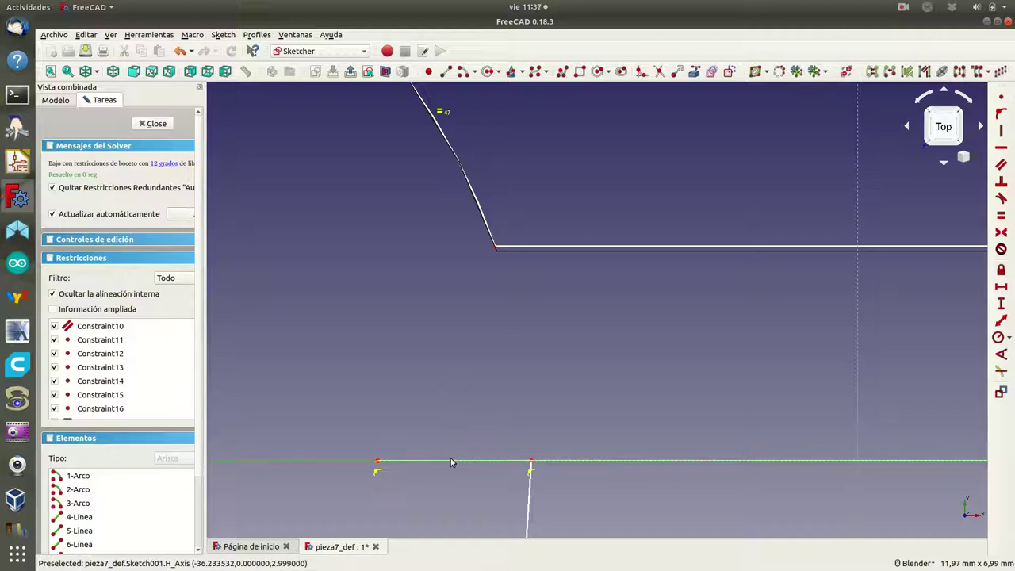
click(659, 71)
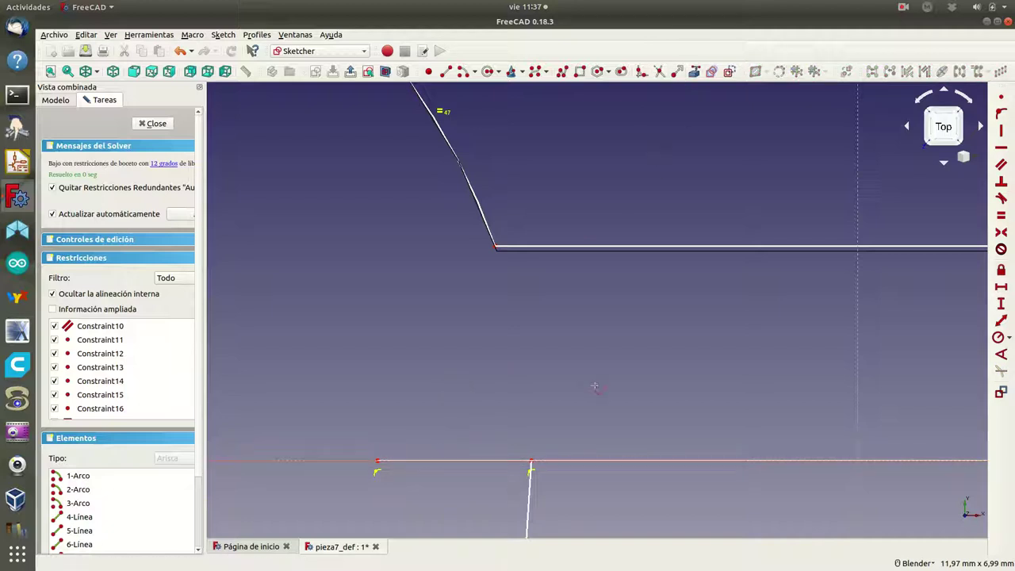
key(Escape)
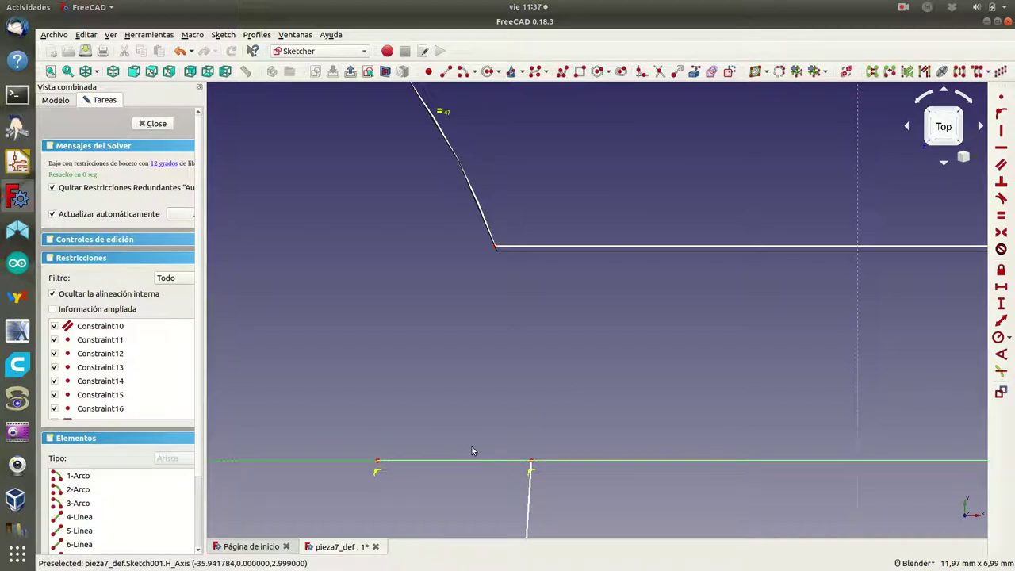
click(472, 450)
click(496, 460)
click(496, 461)
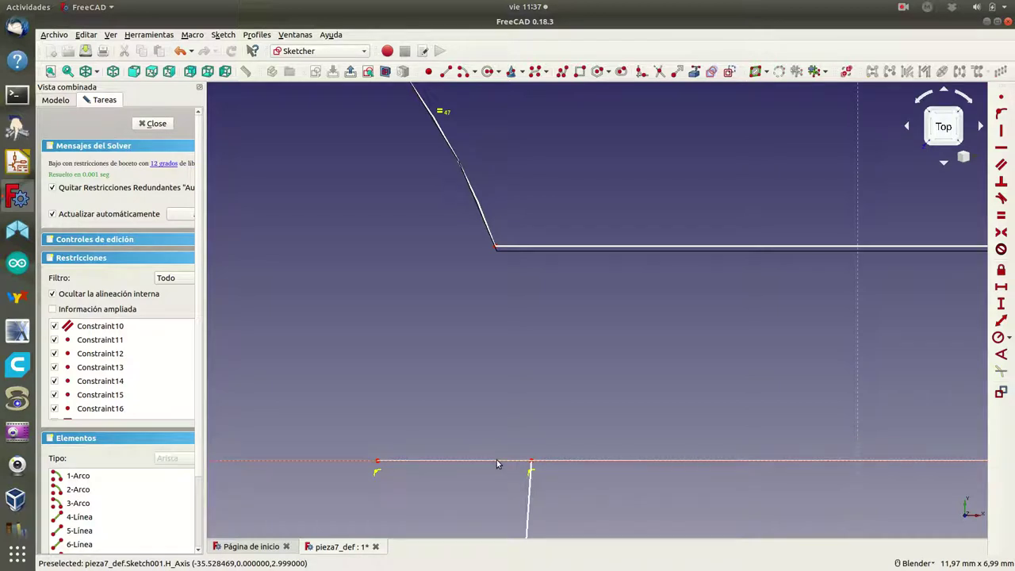
click(496, 460)
click(513, 461)
- Select 18-Línea, then 17-Línea, in the Elementos list and reposition the view
scroll(159, 479, down, 5)
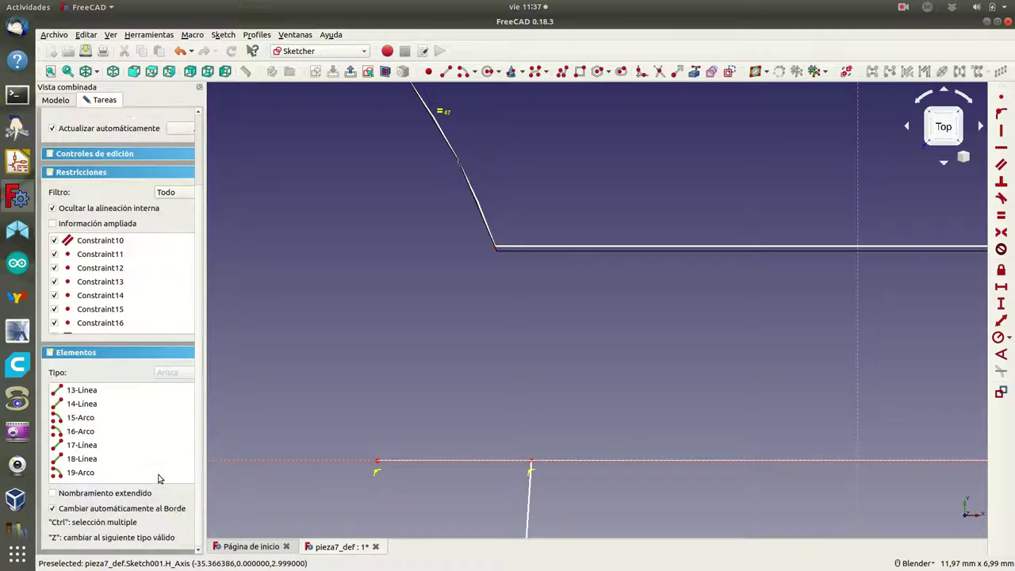
click(79, 460)
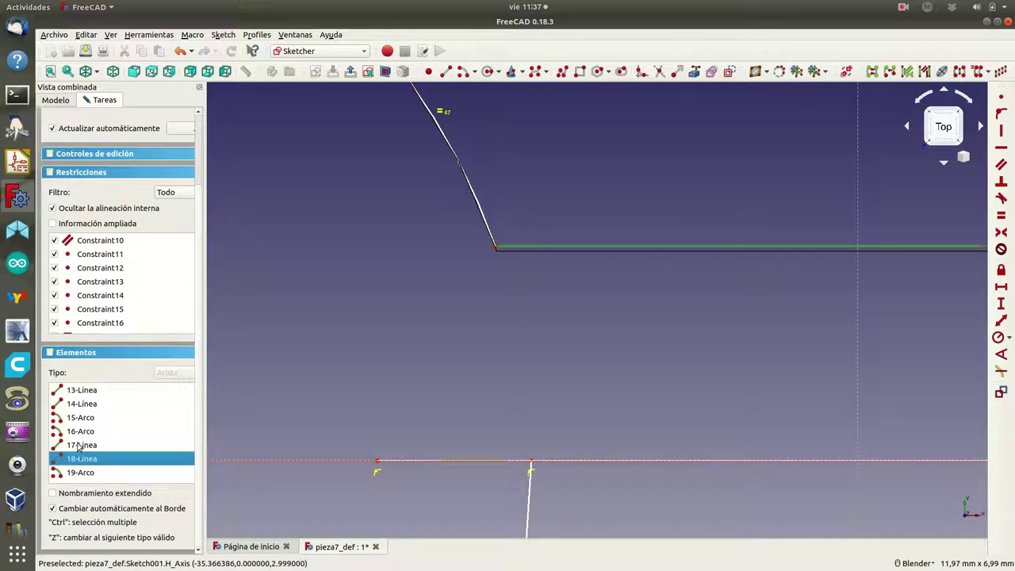
click(77, 446)
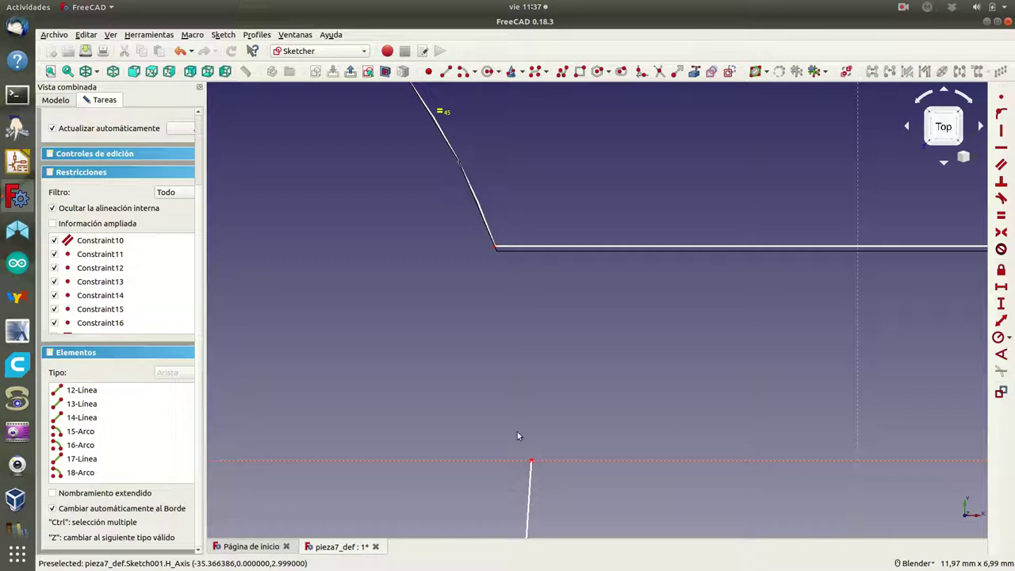
scroll(593, 404, down, 3)
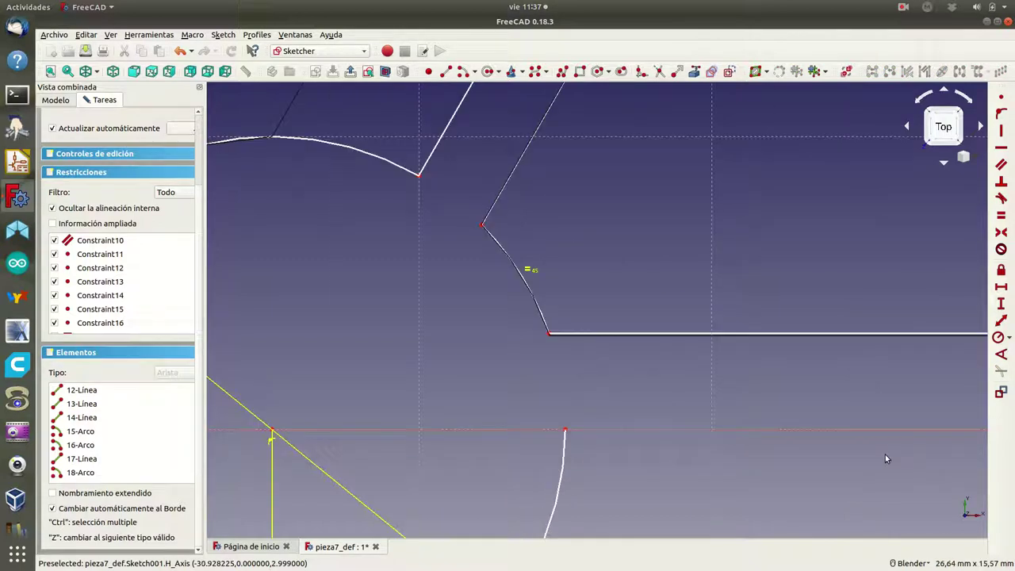
scroll(886, 455, up, 2)
scroll(892, 454, up, 2)
scroll(894, 454, down, 4)
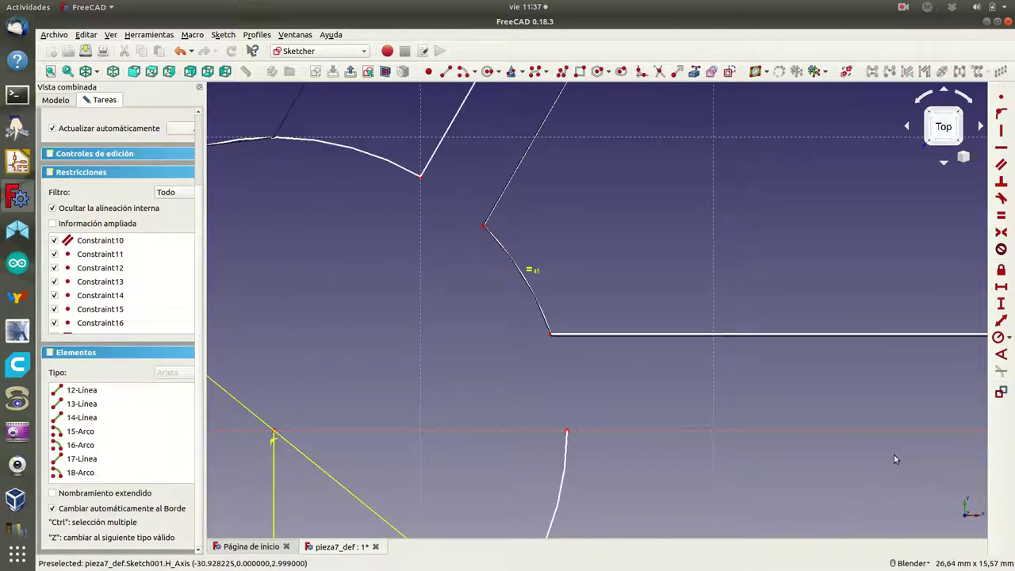
scroll(894, 454, down, 3)
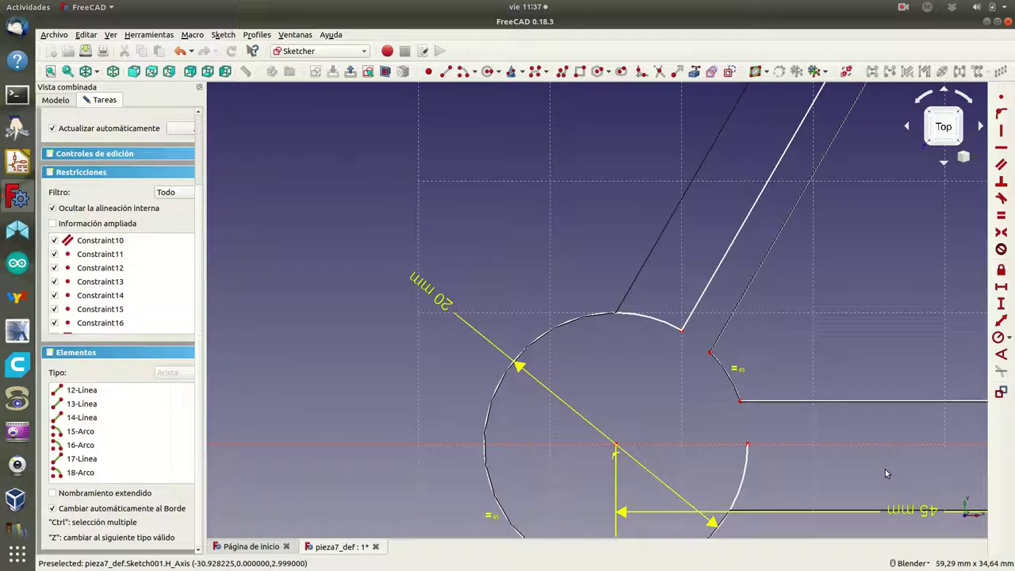
middle_drag(887, 473, 340, 427)
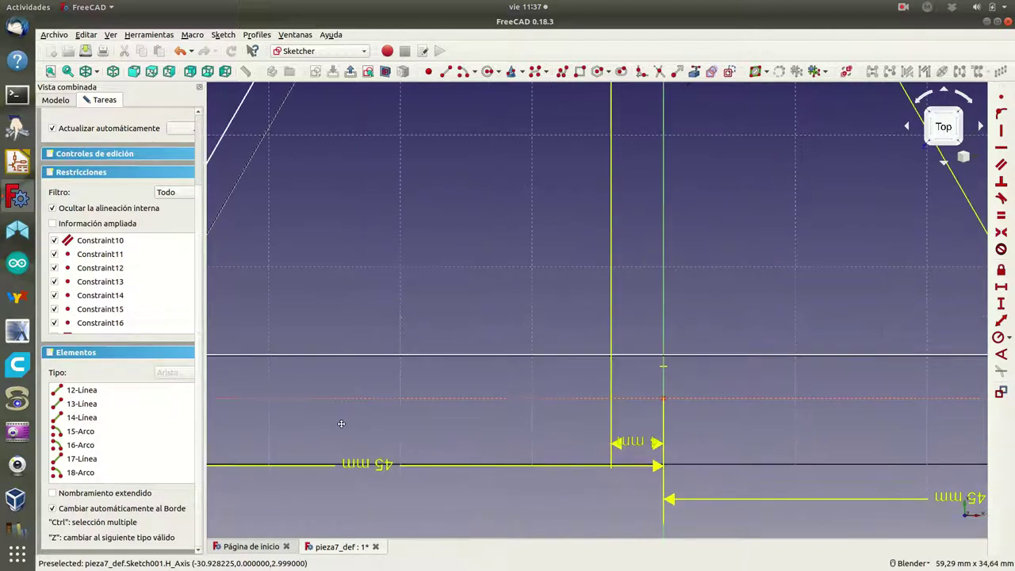
scroll(340, 427, down, 3)
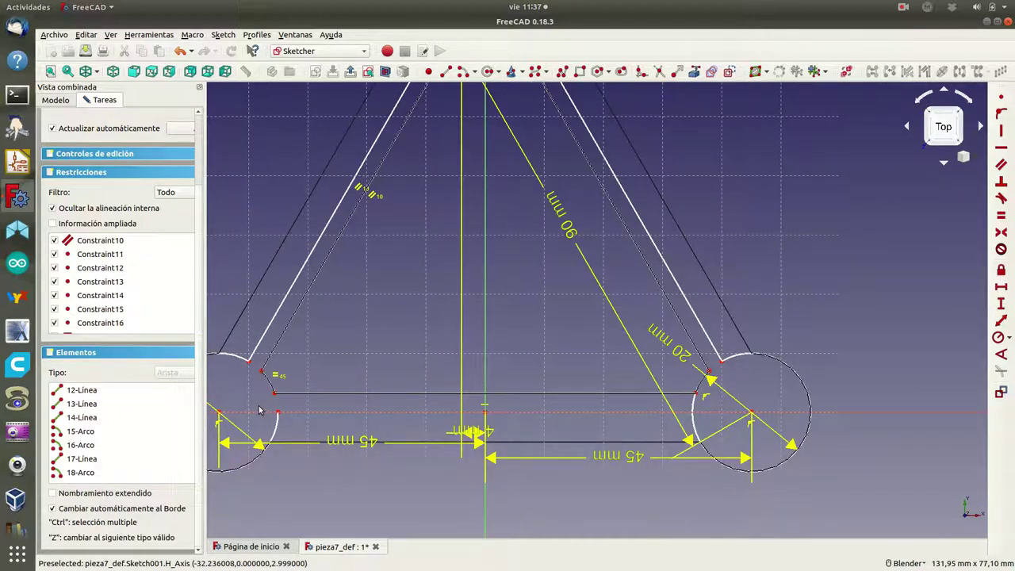
- Begin a line at the left arc's end, then cancel it with a right-click
click(446, 71)
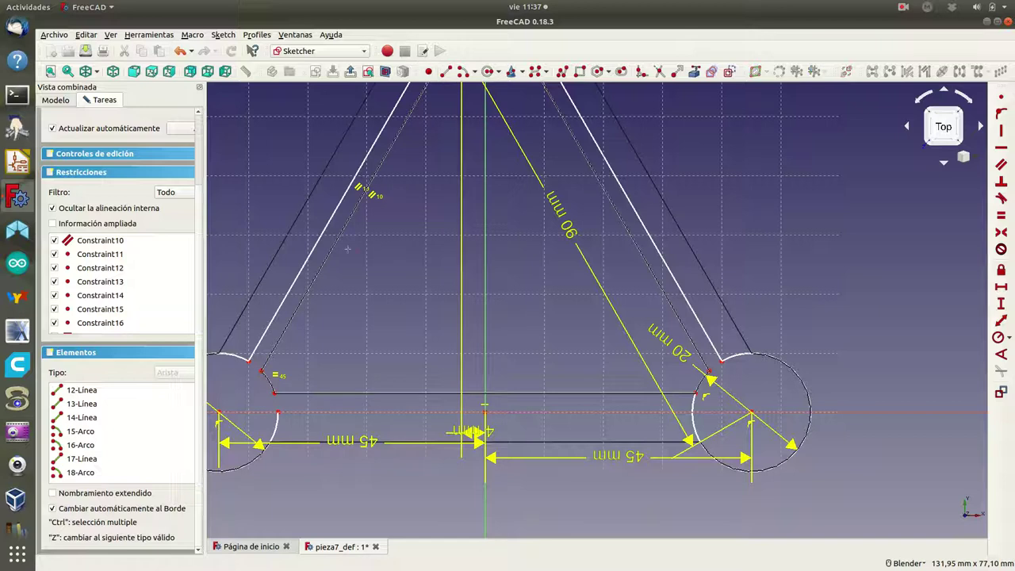
click(275, 411)
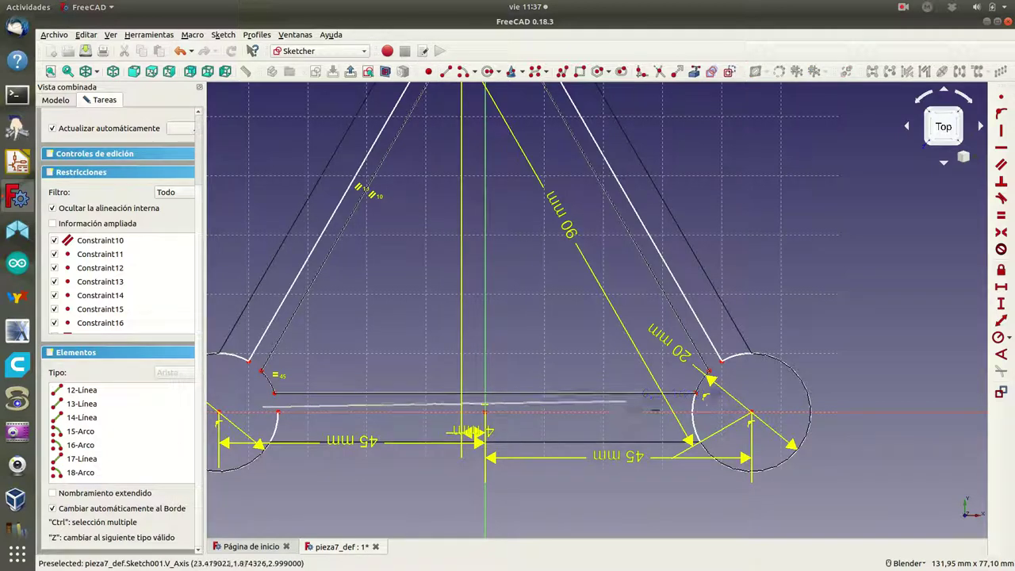
right_click(710, 406)
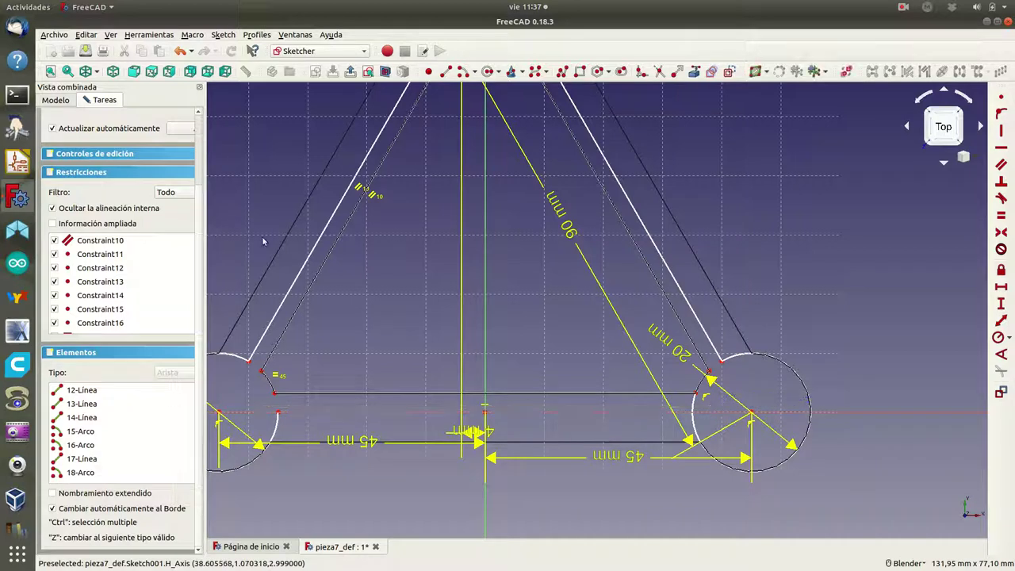
- Undo the recent sketch changes with Editar > Deshacer to restore the deleted horizontal line
click(85, 35)
click(96, 48)
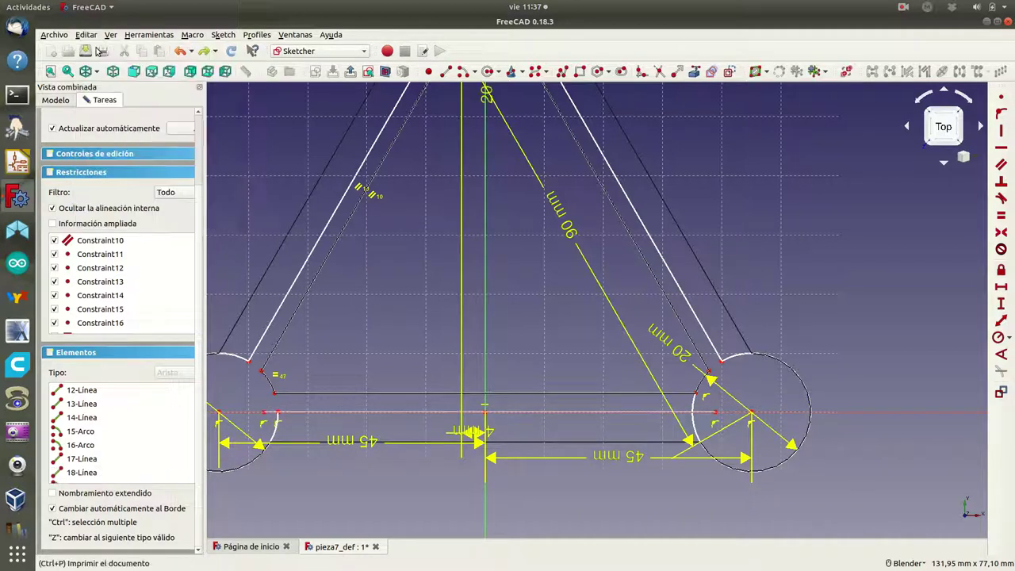
click(88, 36)
click(93, 48)
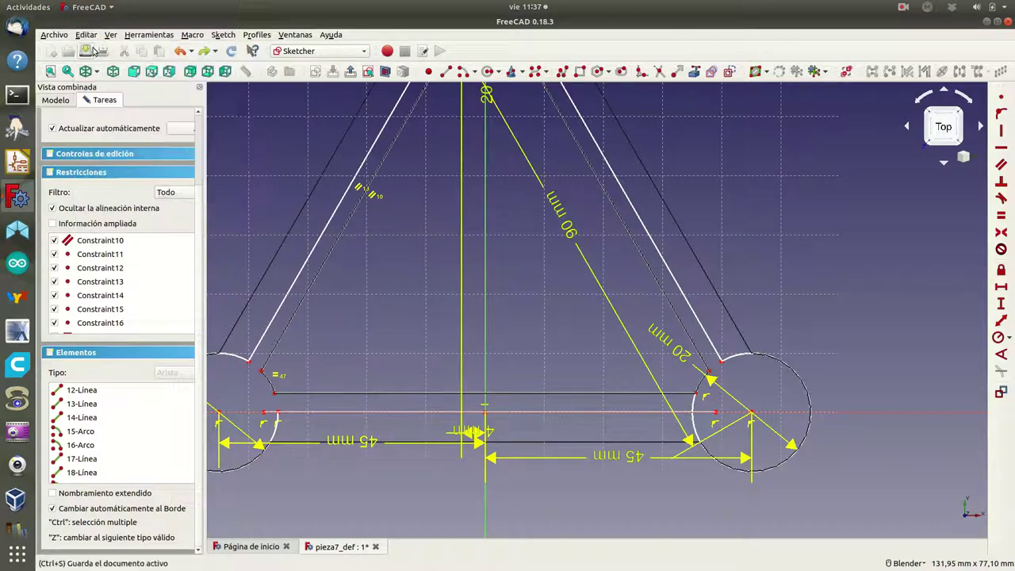
click(87, 36)
click(89, 49)
click(87, 37)
click(92, 48)
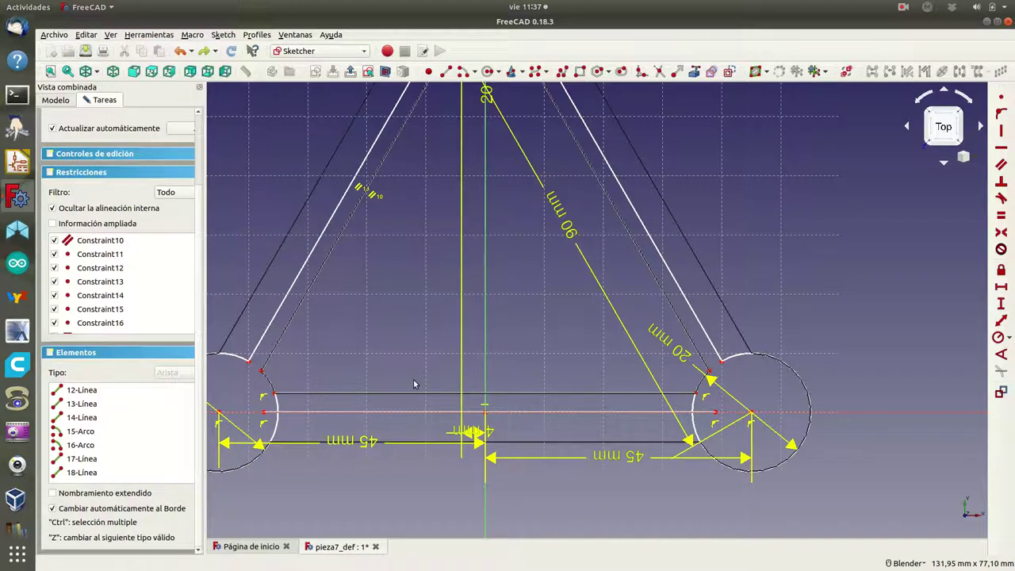
- Draw a line along the horizontal axis from the left node's arc to the right circular node
click(373, 414)
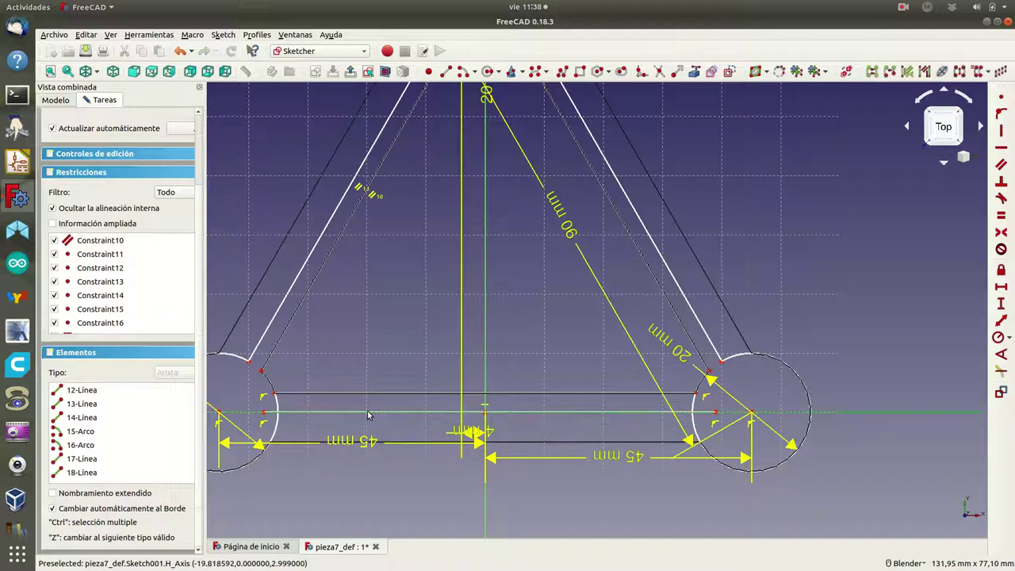
click(318, 414)
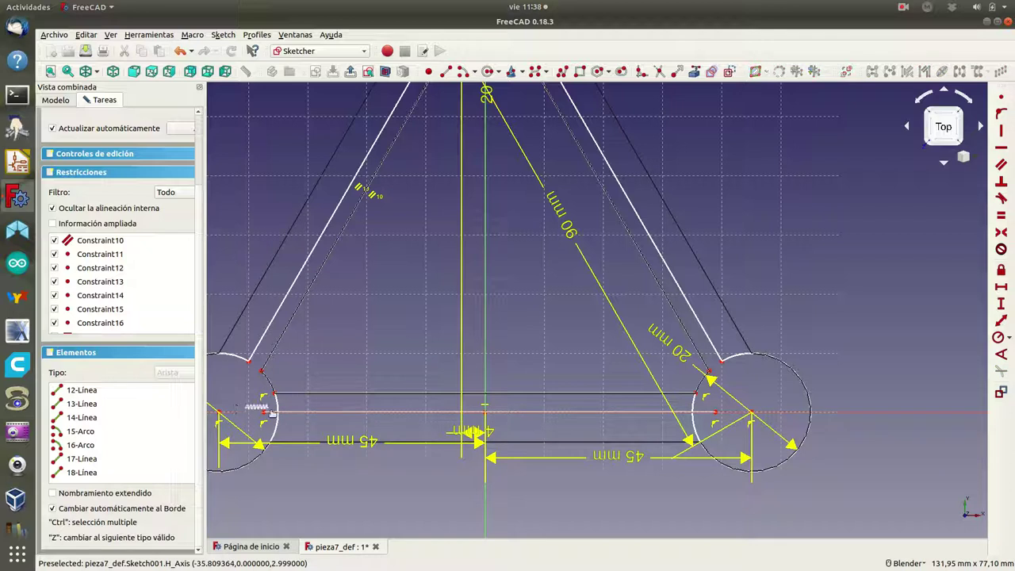
click(85, 461)
click(304, 391)
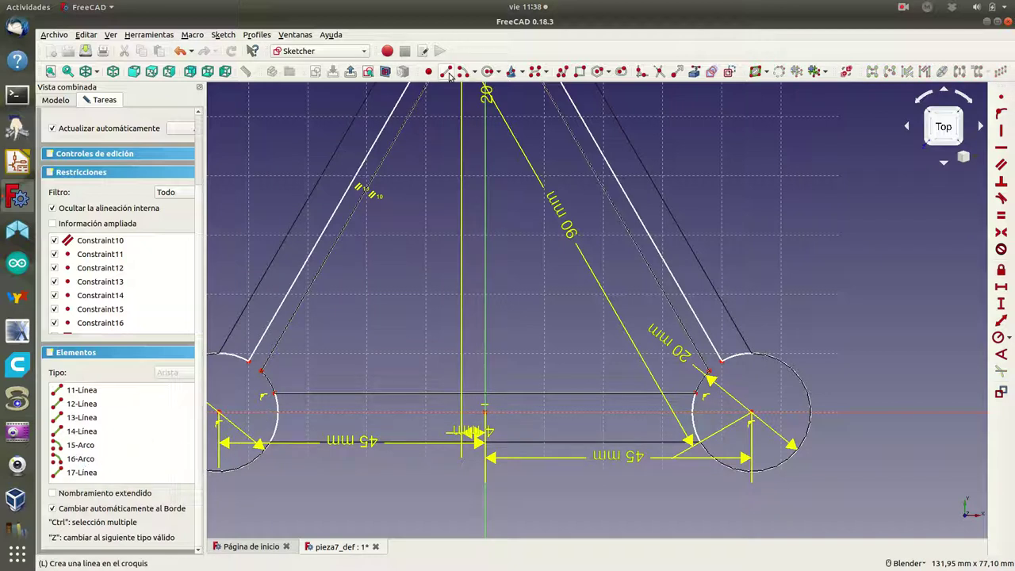
click(271, 409)
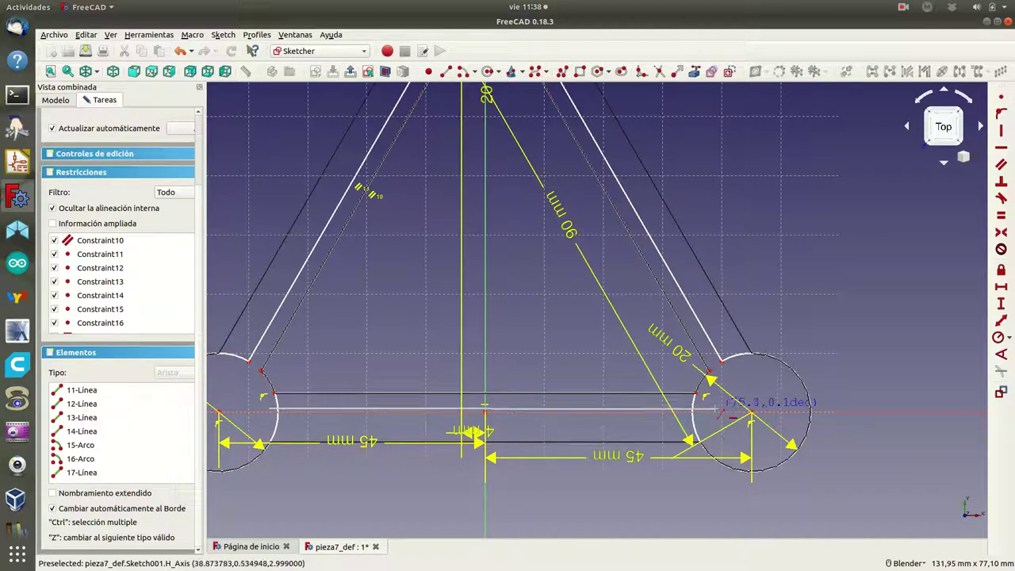
click(715, 409)
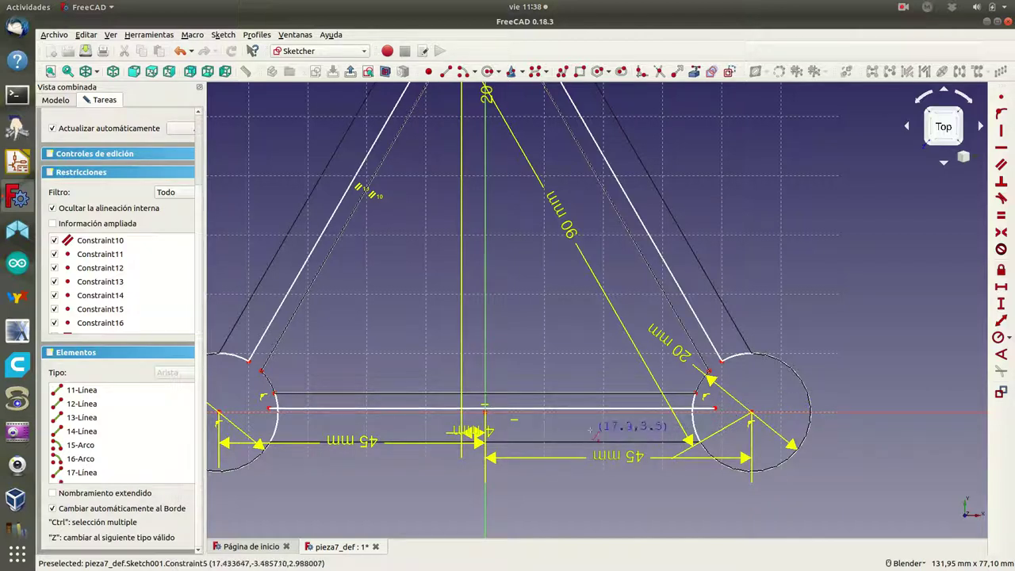
scroll(591, 429, up, 3)
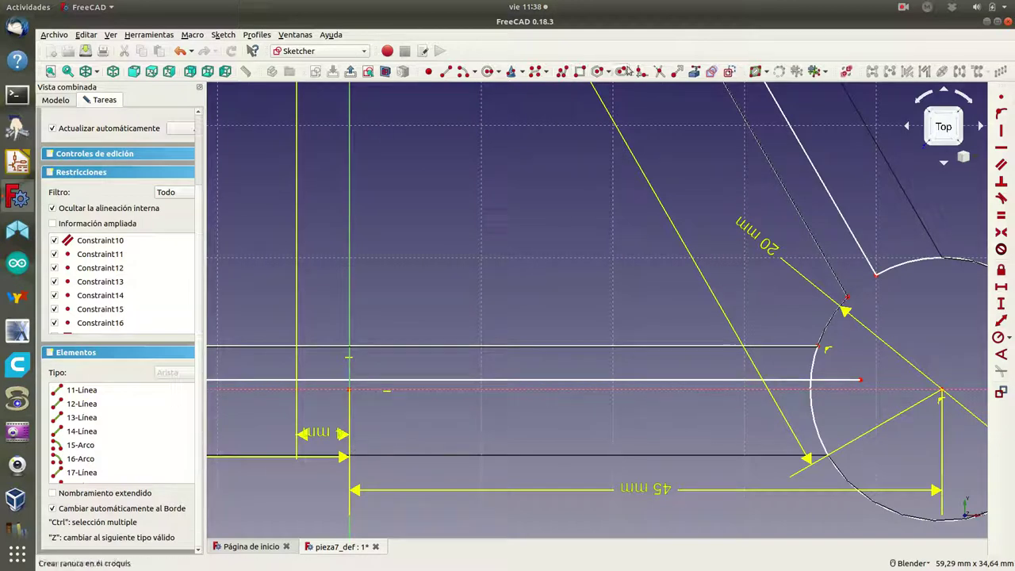
- Trim the horizontal line back to the right circle and recentre the view
click(661, 73)
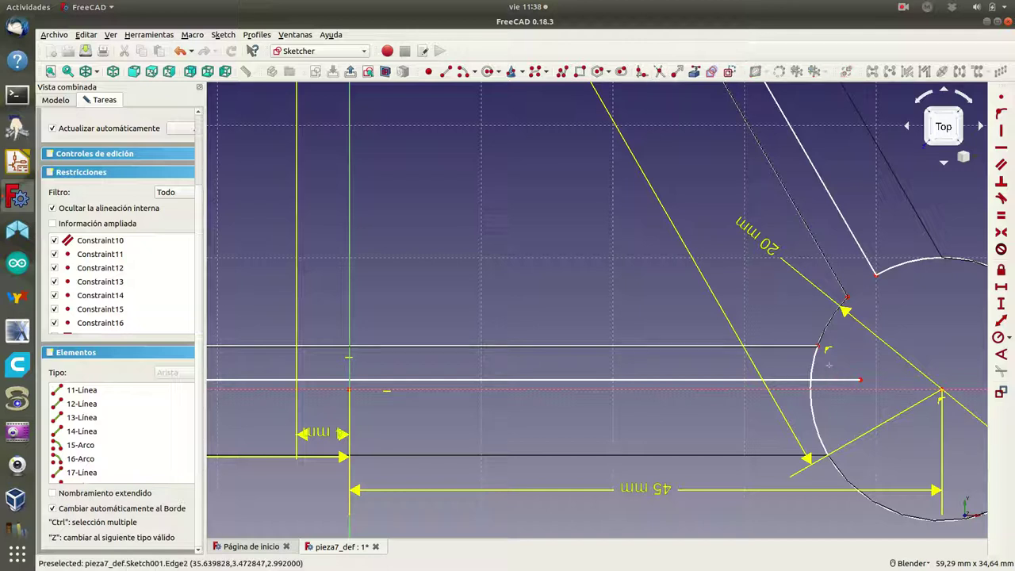
click(843, 385)
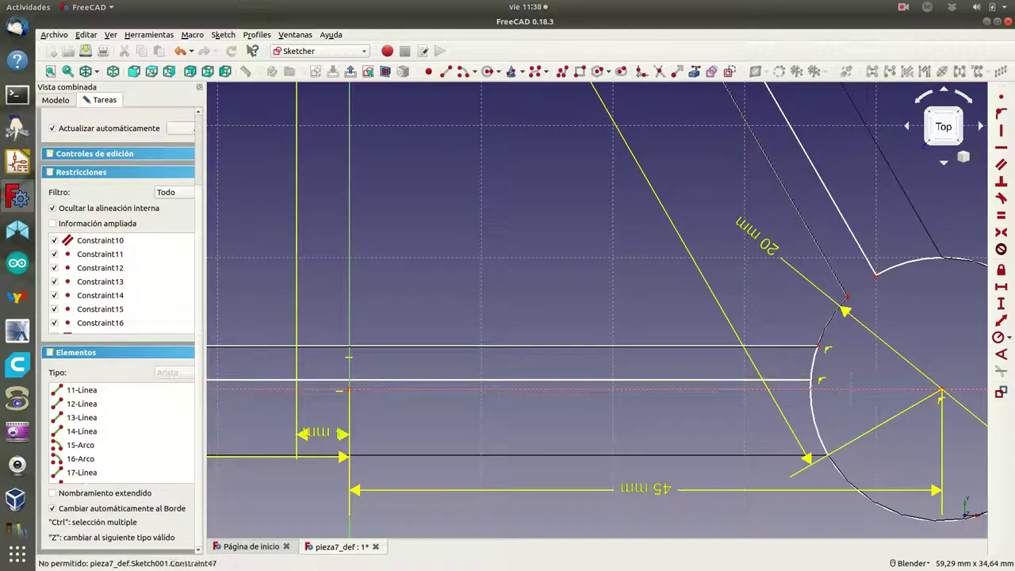
scroll(316, 393, down, 3)
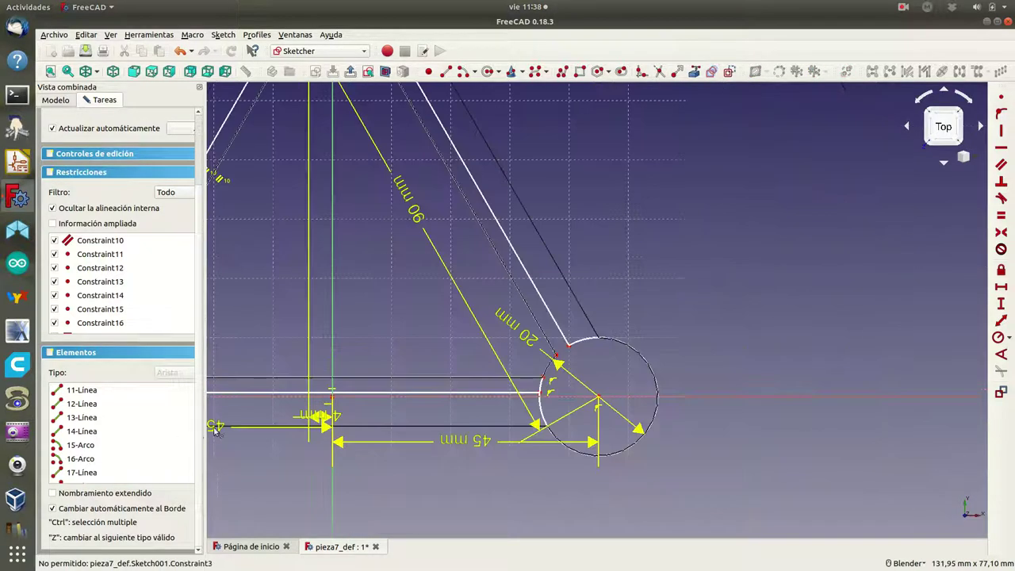
shift+middle_drag(236, 415, 429, 419)
scroll(428, 419, up, 2)
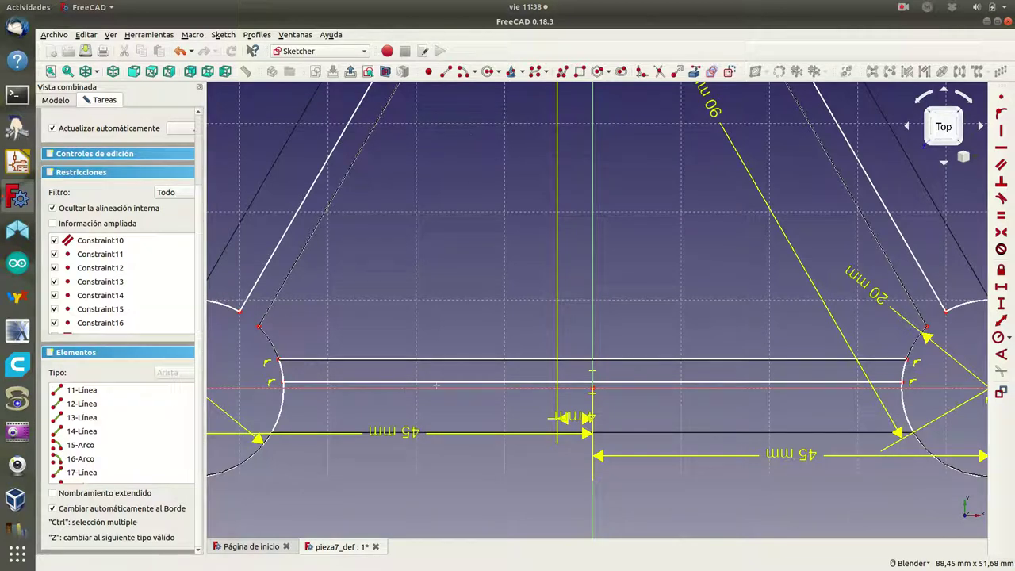
- Lower the middle slot line and constrain it and the top slot line onto the left arc
click(469, 384)
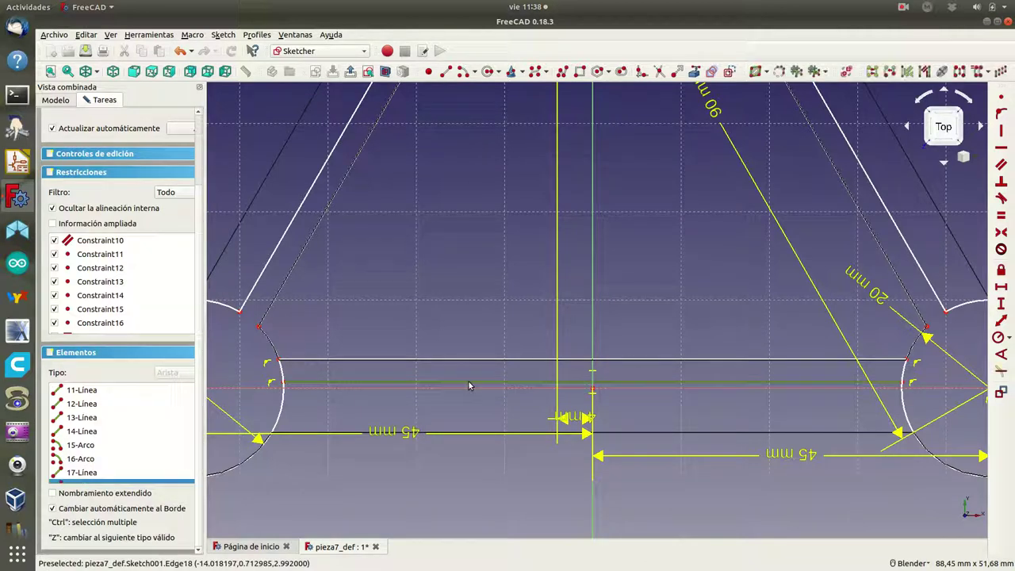
drag(469, 383, 469, 396)
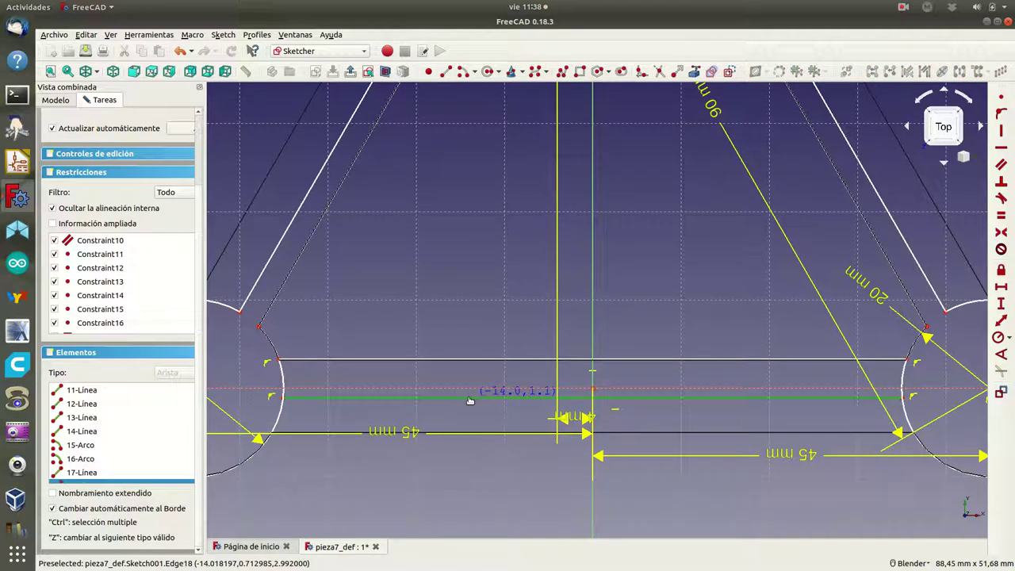
click(284, 399)
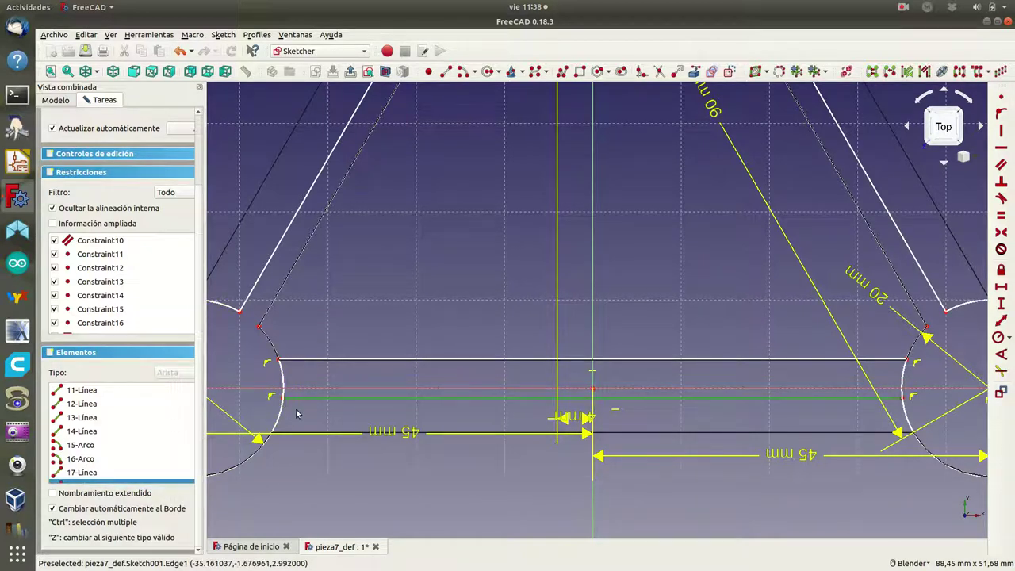
scroll(298, 413, down, 2)
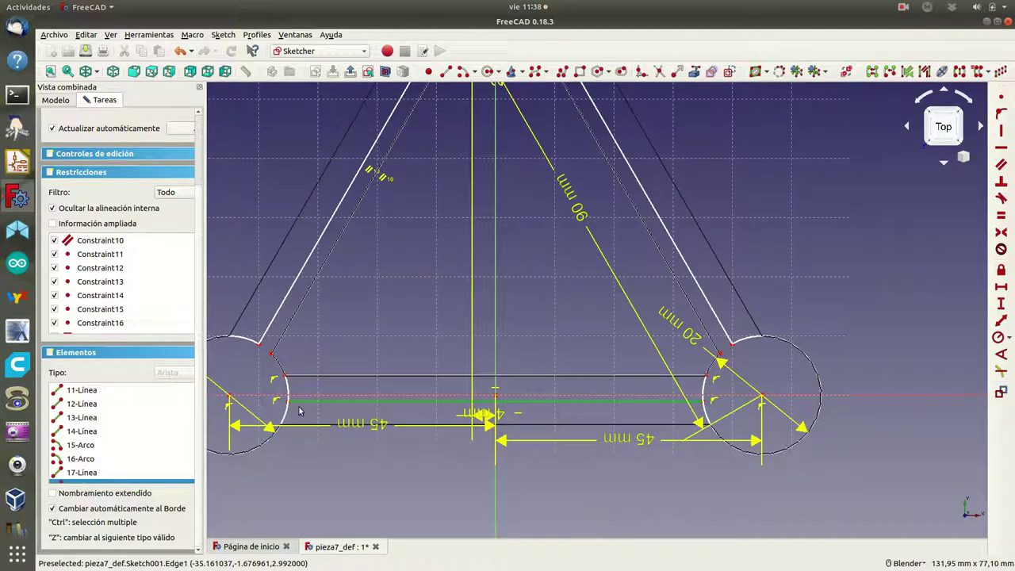
scroll(299, 410, up, 2)
scroll(300, 408, up, 2)
scroll(299, 407, up, 2)
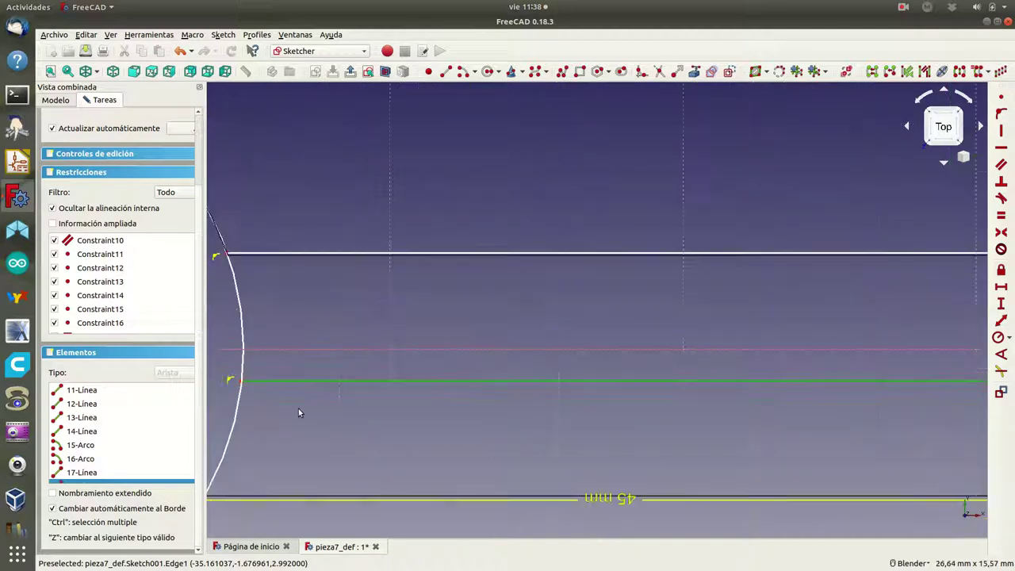
click(242, 384)
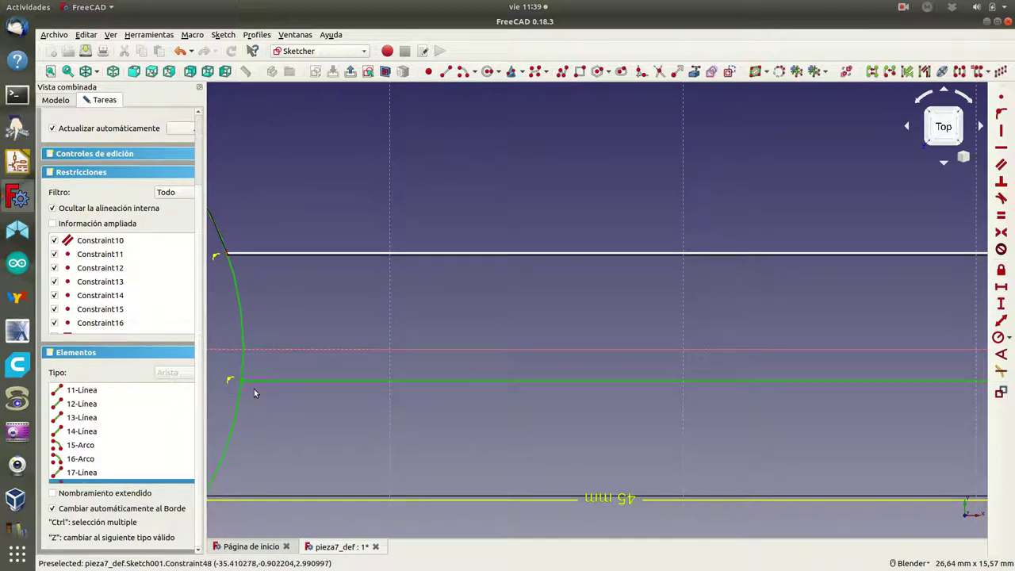
click(373, 254)
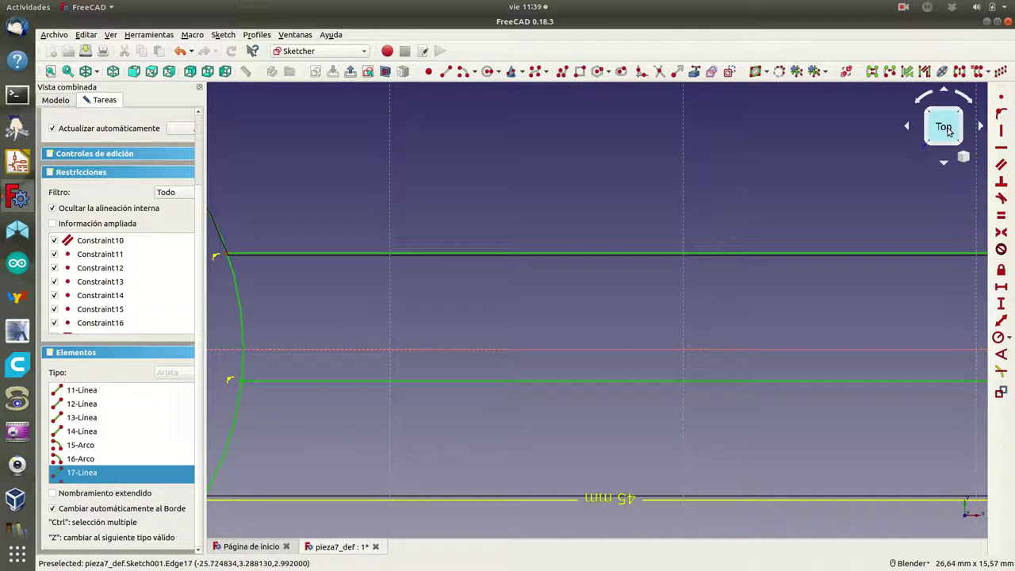
key(t)
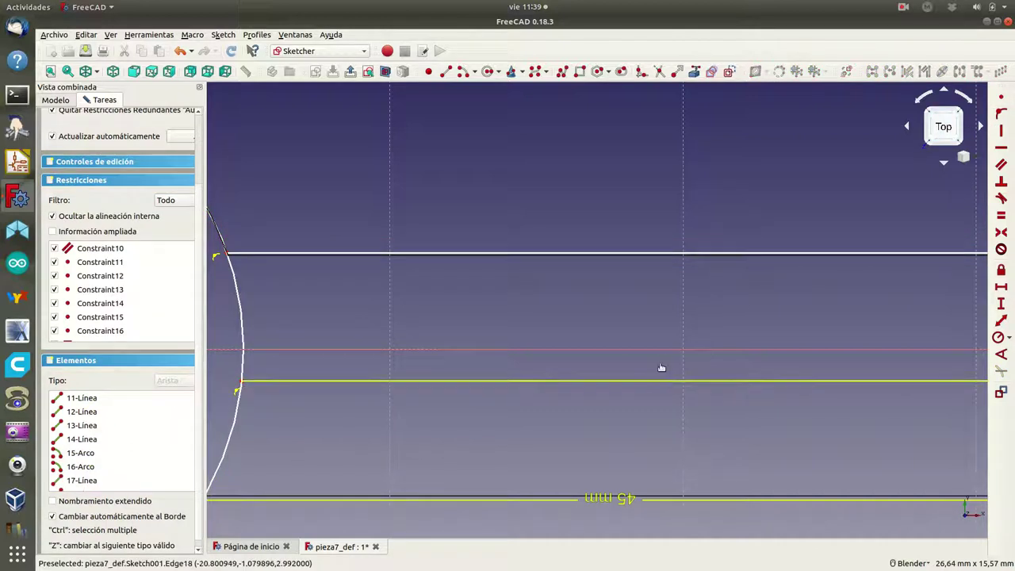
scroll(515, 323, down, 3)
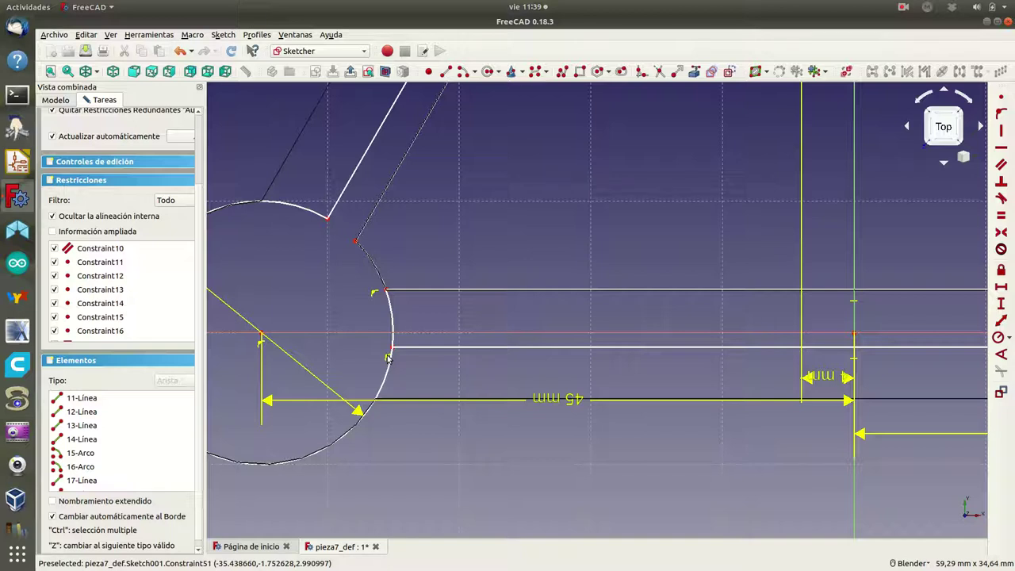
scroll(556, 385, down, 3)
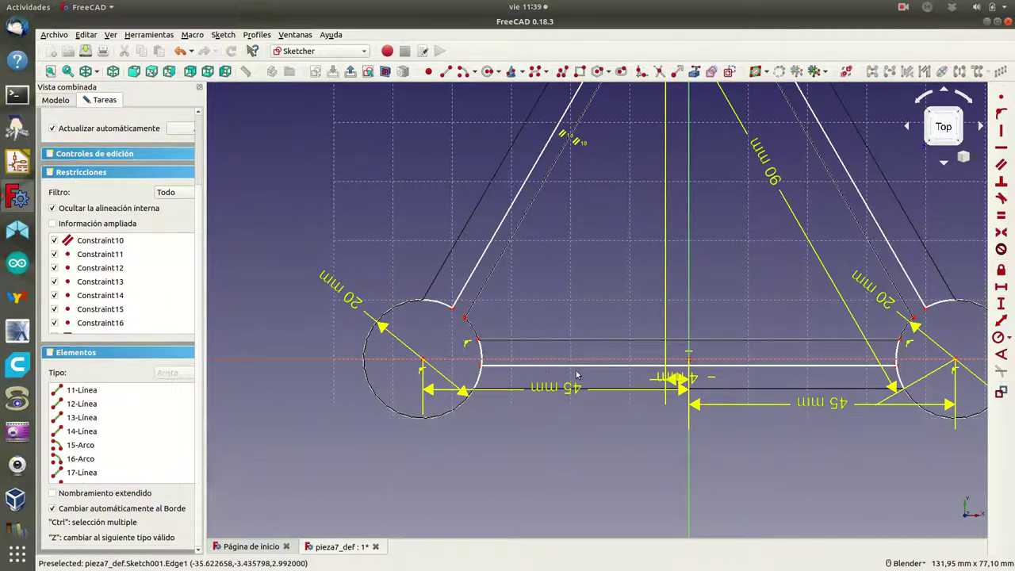
- Drag the lower slot line up until it rests exactly on the horizontal axis
mouse_move(578, 374)
mouse_down()
mouse_move(587, 355)
mouse_move(587, 364)
mouse_up()
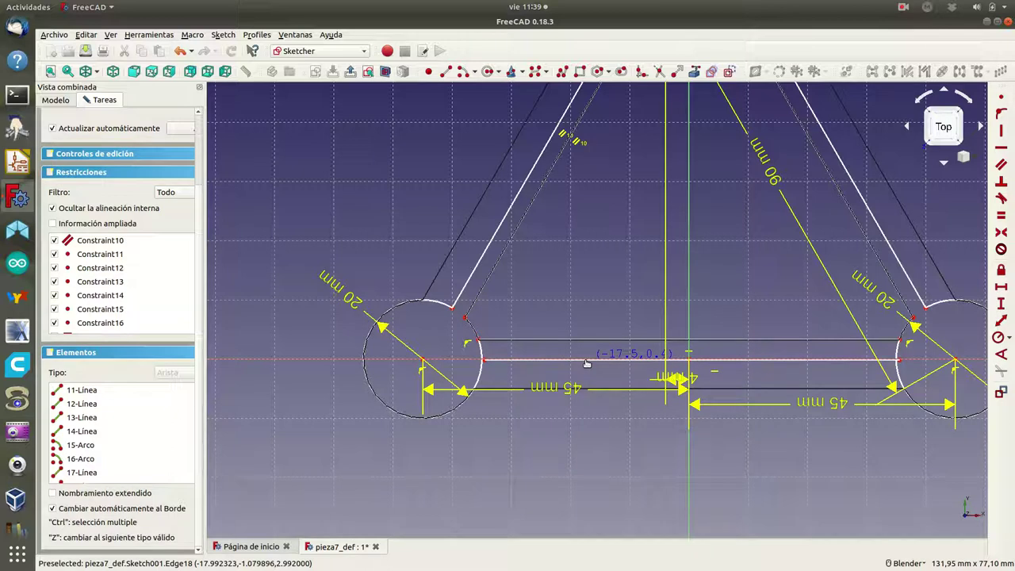
drag(587, 363, 484, 361)
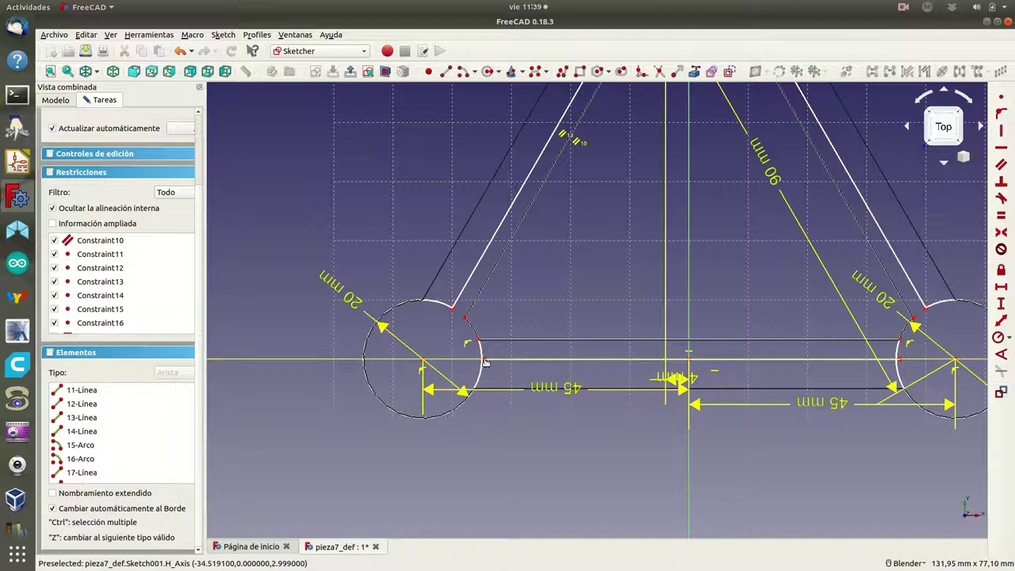
scroll(510, 374, up, 4)
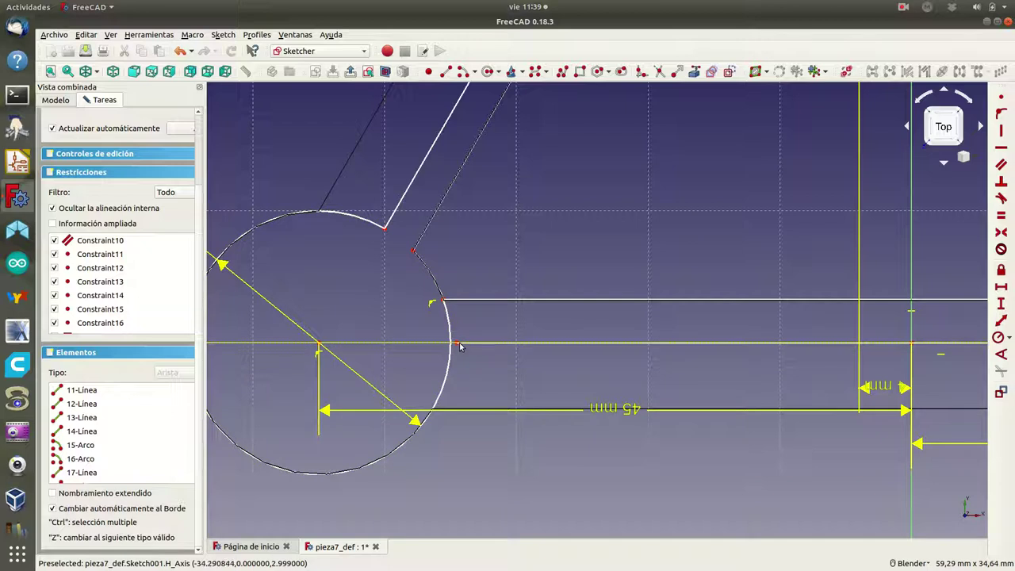
- Constrain the slot line's left end point onto the left circle's edge
click(458, 347)
click(450, 337)
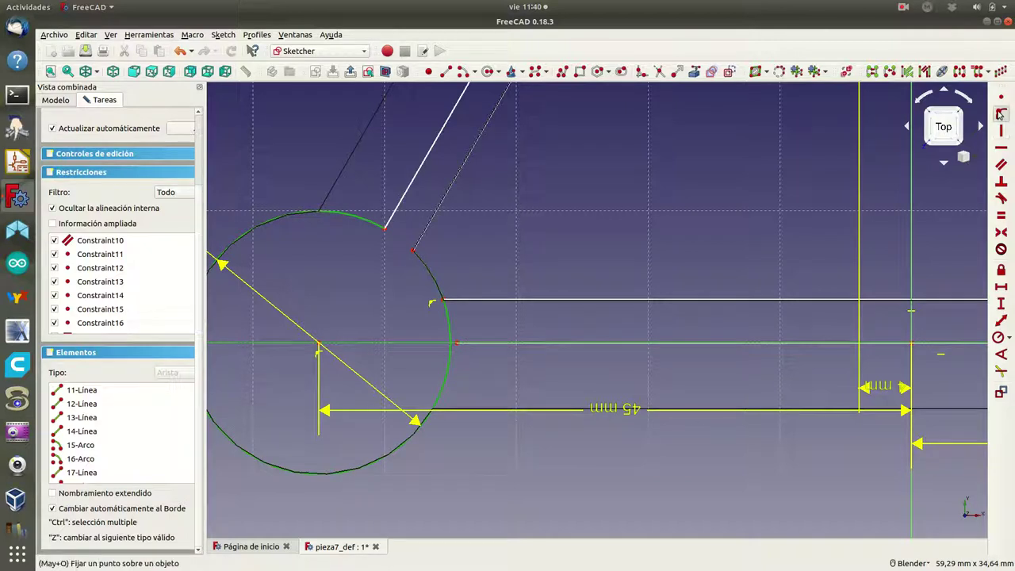
click(1001, 112)
click(630, 315)
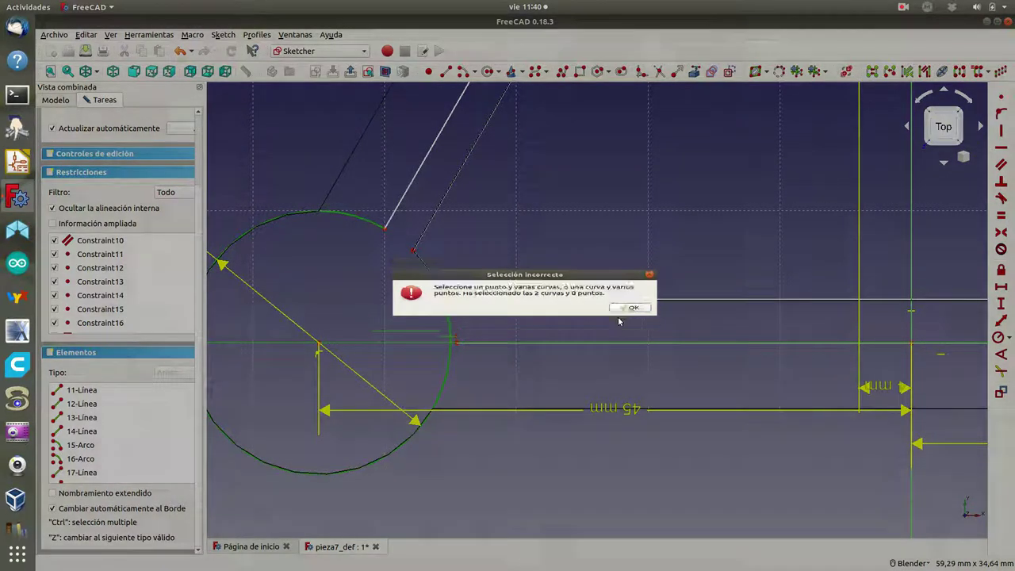
click(450, 341)
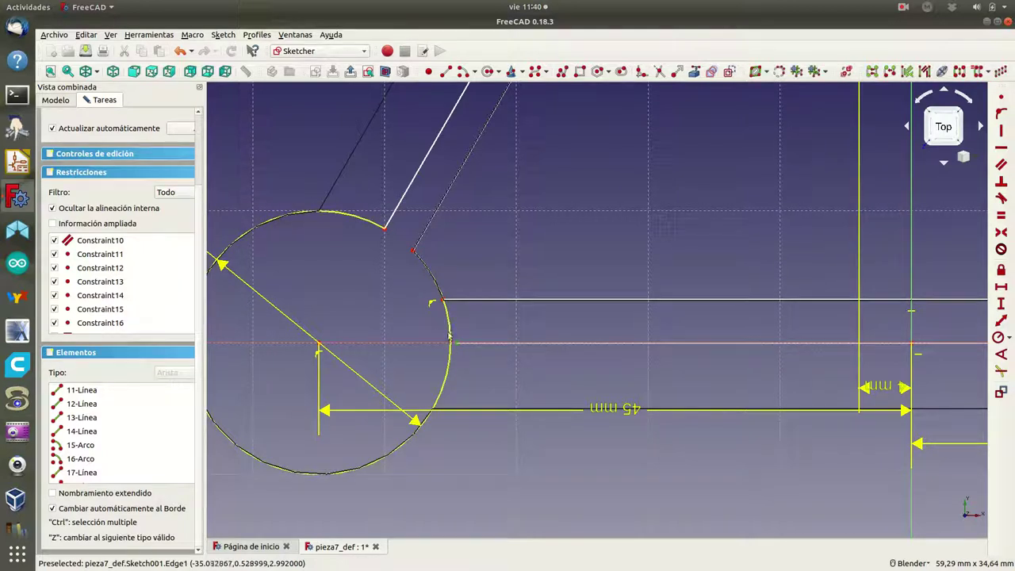
click(449, 330)
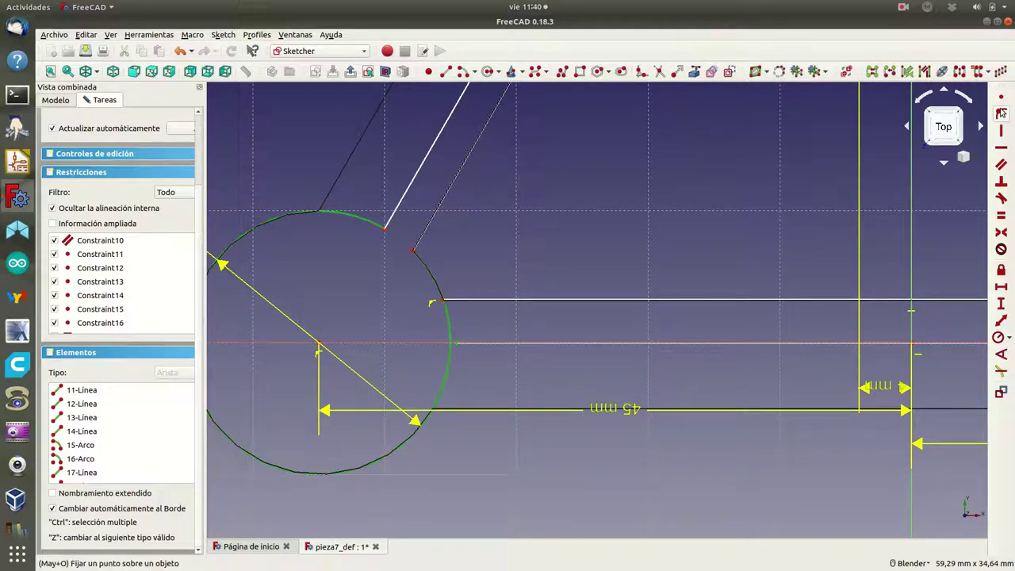
click(1001, 114)
- Check the sketch in perspective, front and top views, then pan to the right circle
scroll(771, 361, down, 2)
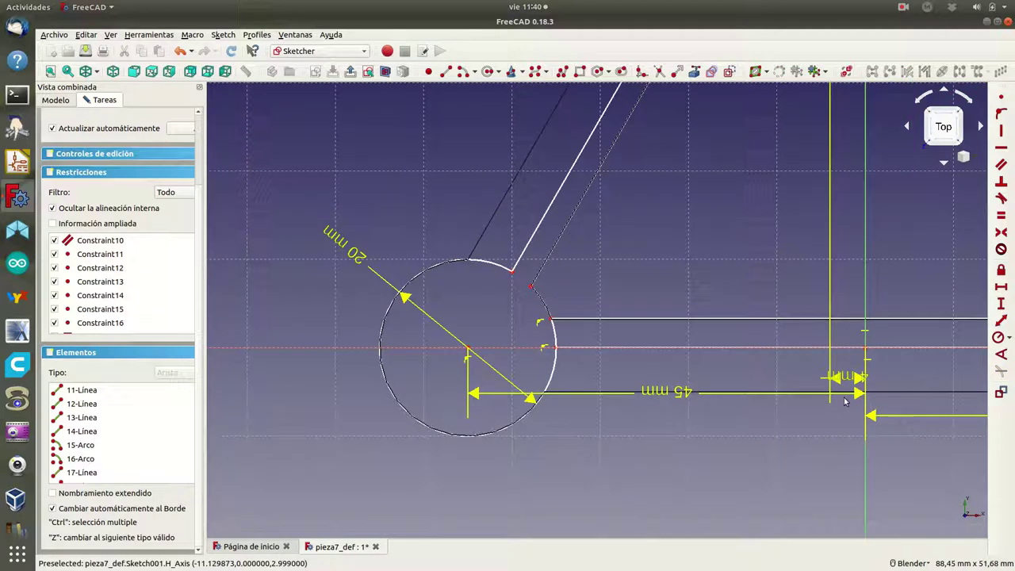
middle_drag(973, 373, 400, 323)
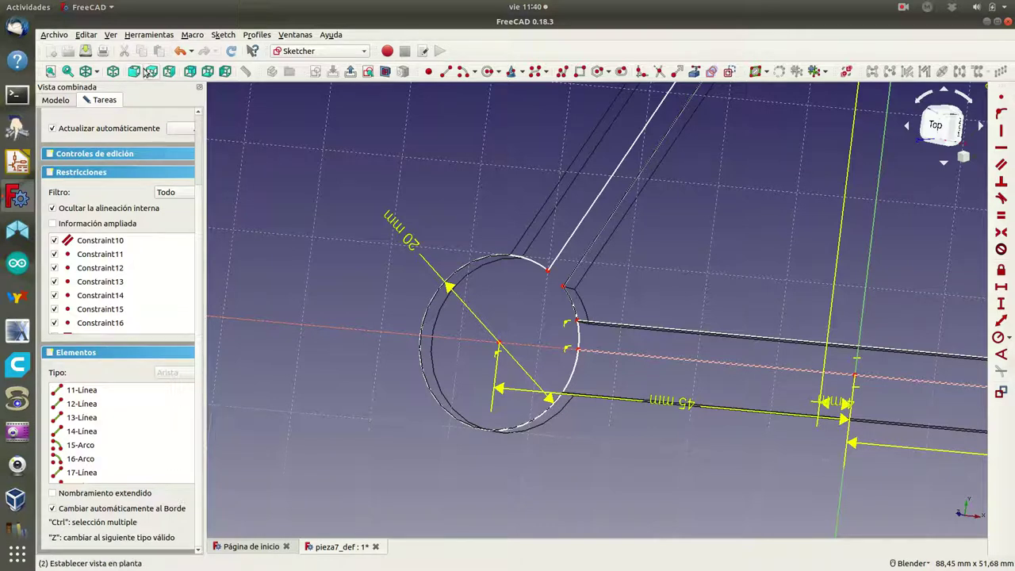
click(134, 72)
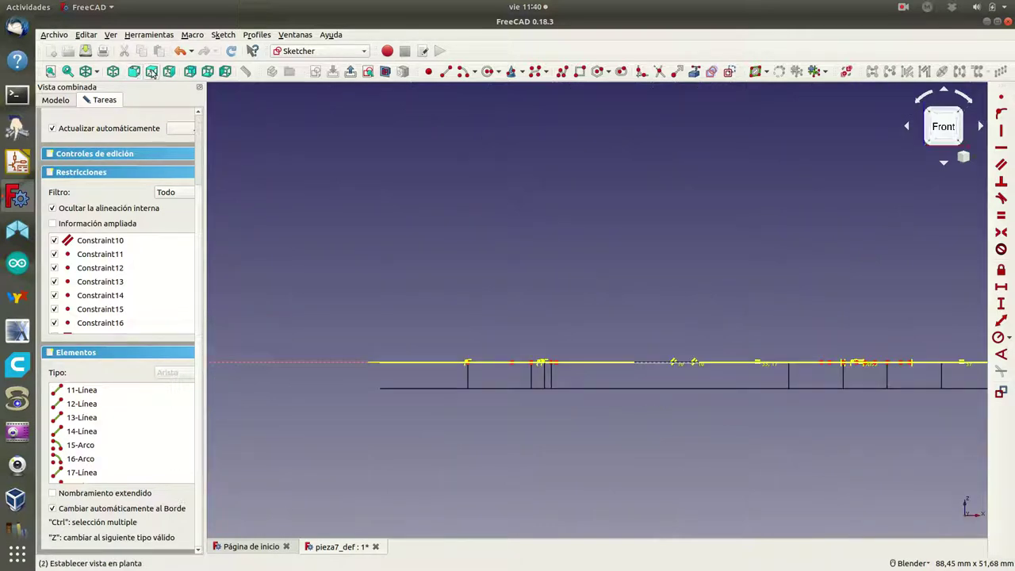
click(152, 73)
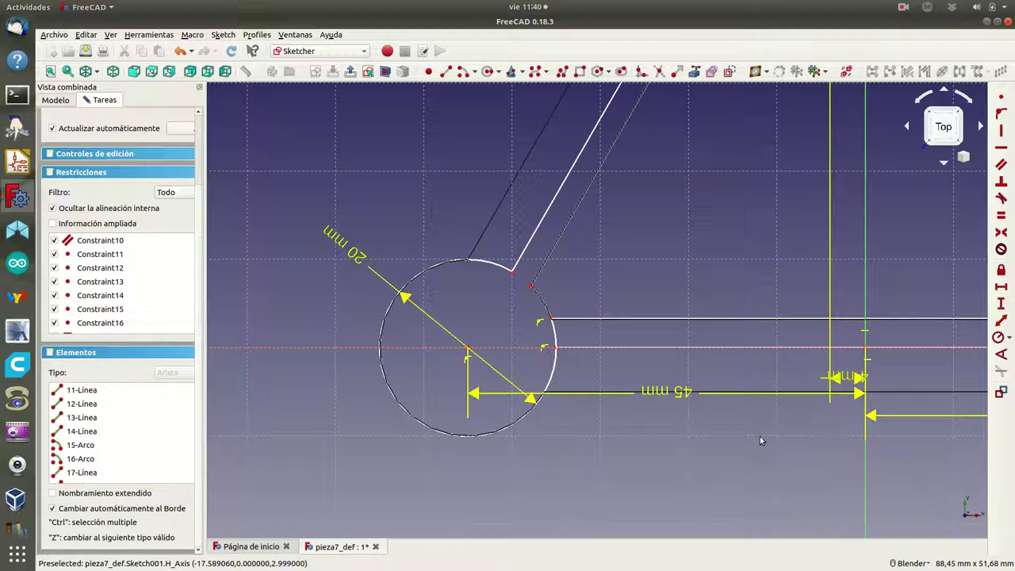
scroll(760, 436, up, 2)
shift+middle_drag(760, 436, 246, 474)
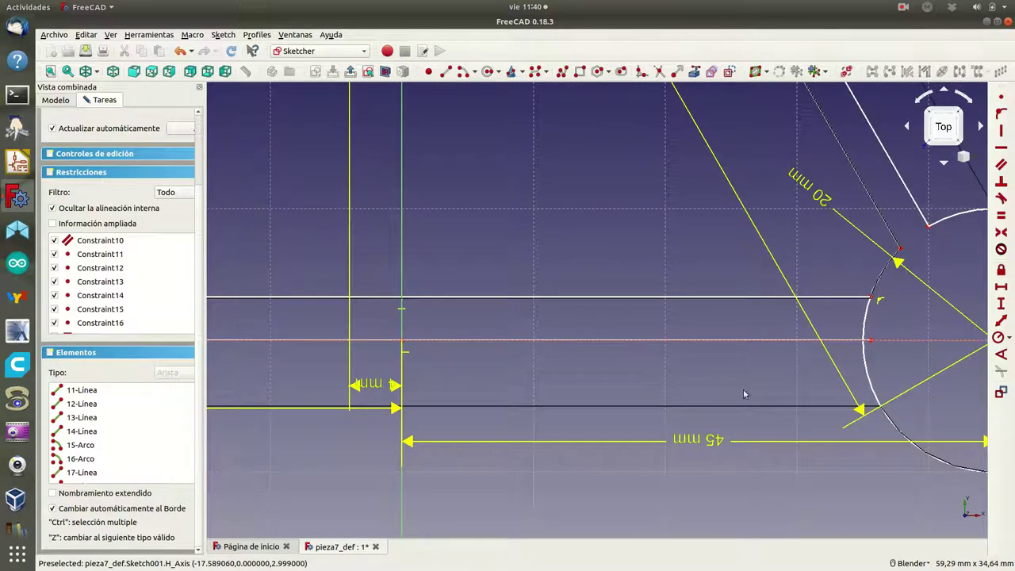
- Attach the slot line's end onto the right-hand arc
scroll(884, 325, up, 4)
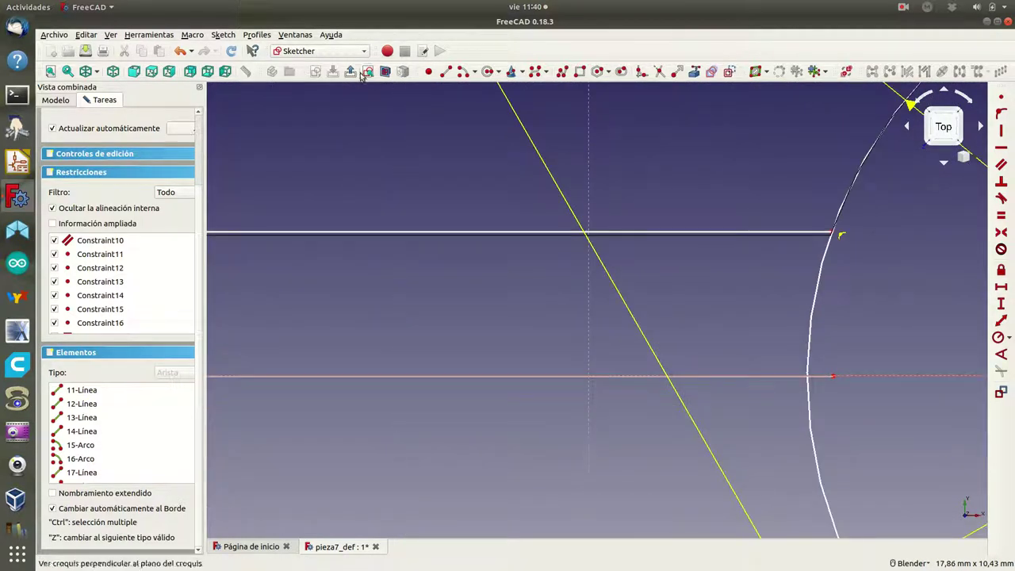
click(658, 73)
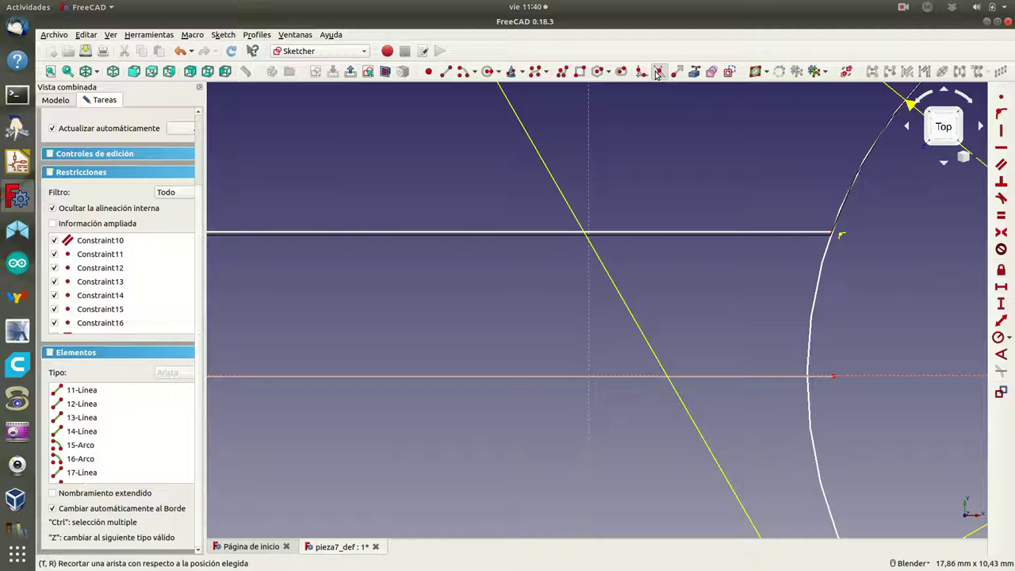
right_click(825, 383)
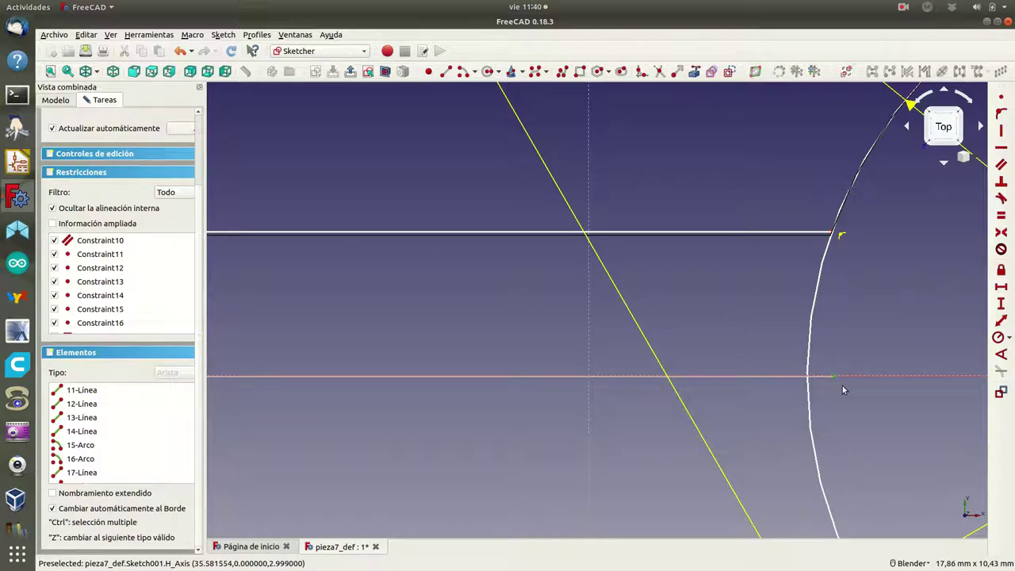
click(813, 321)
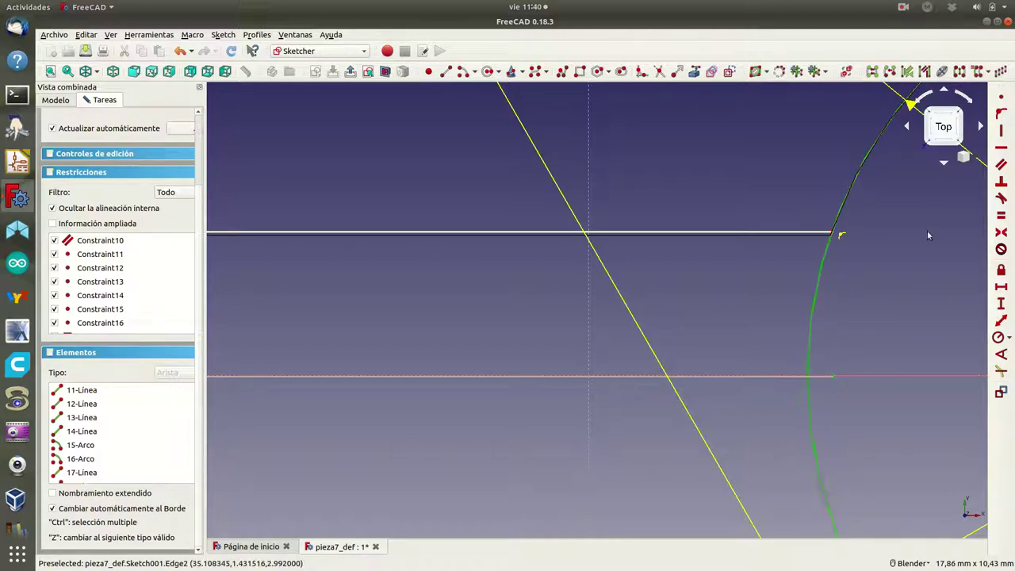
click(1002, 117)
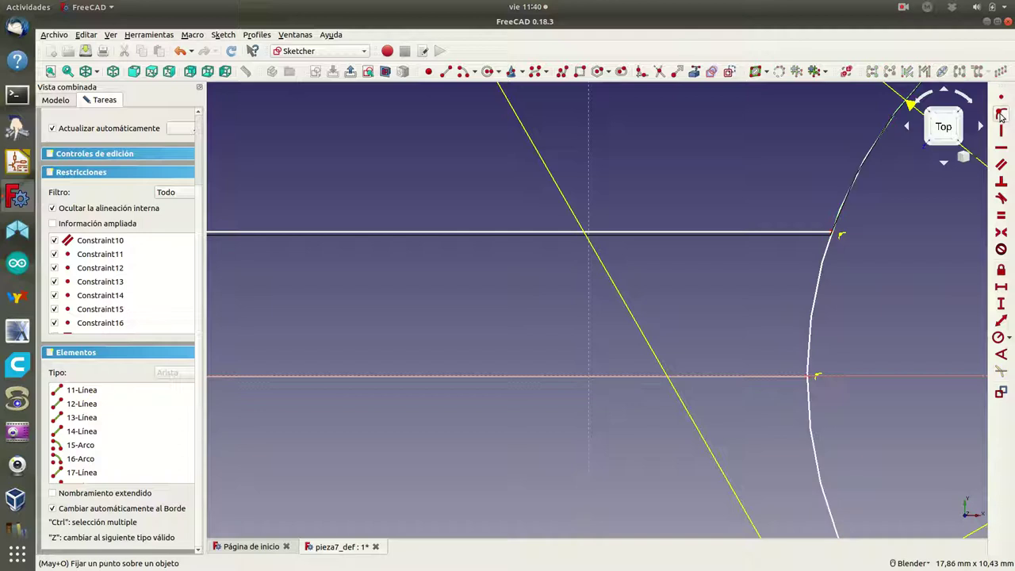
scroll(708, 330, down, 3)
scroll(705, 337, down, 3)
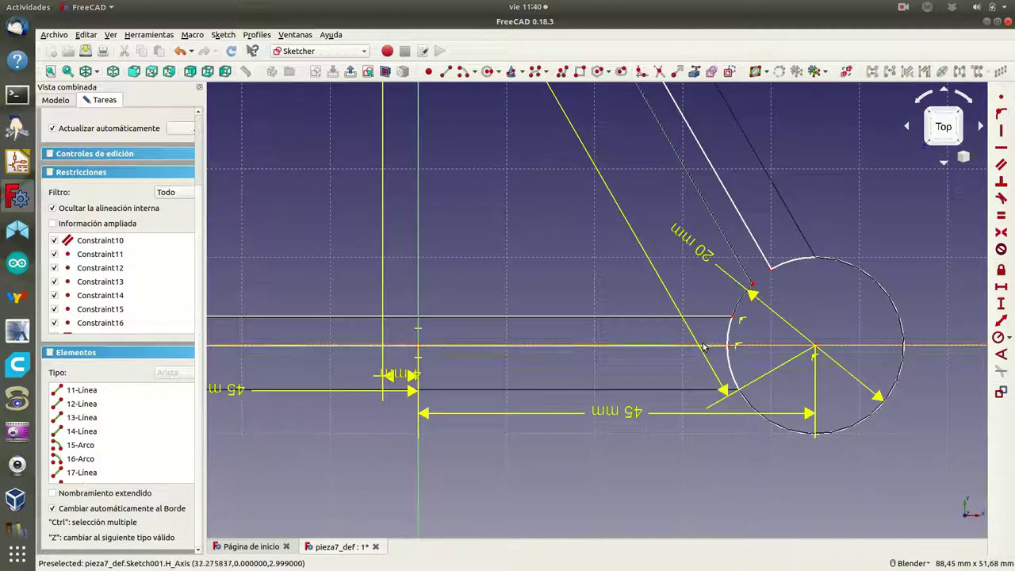
scroll(516, 341, down, 3)
scroll(421, 349, up, 3)
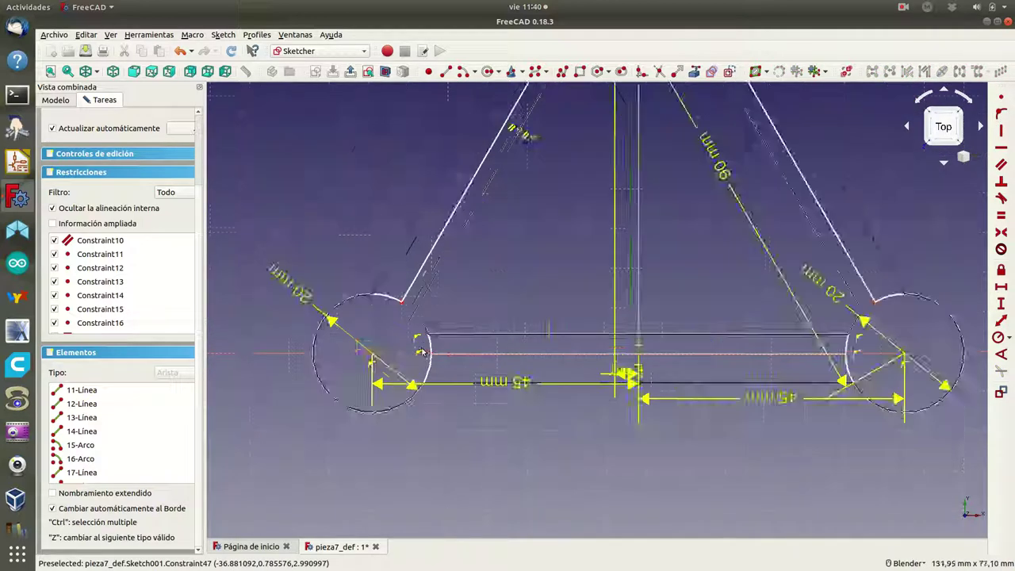
scroll(424, 352, up, 3)
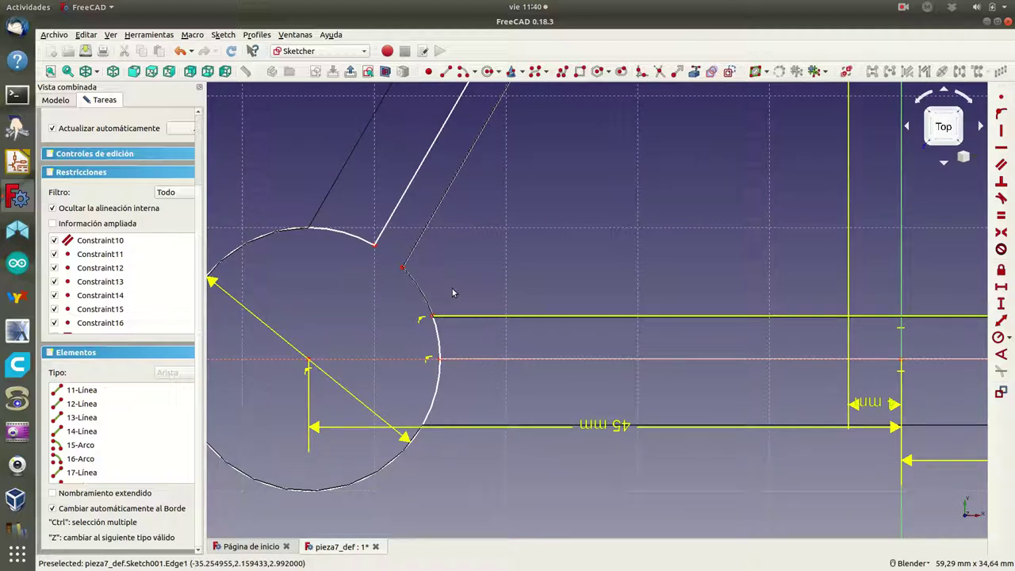
- Trim the arc piece between the two bar lines and bring the whole triangle into view
click(665, 73)
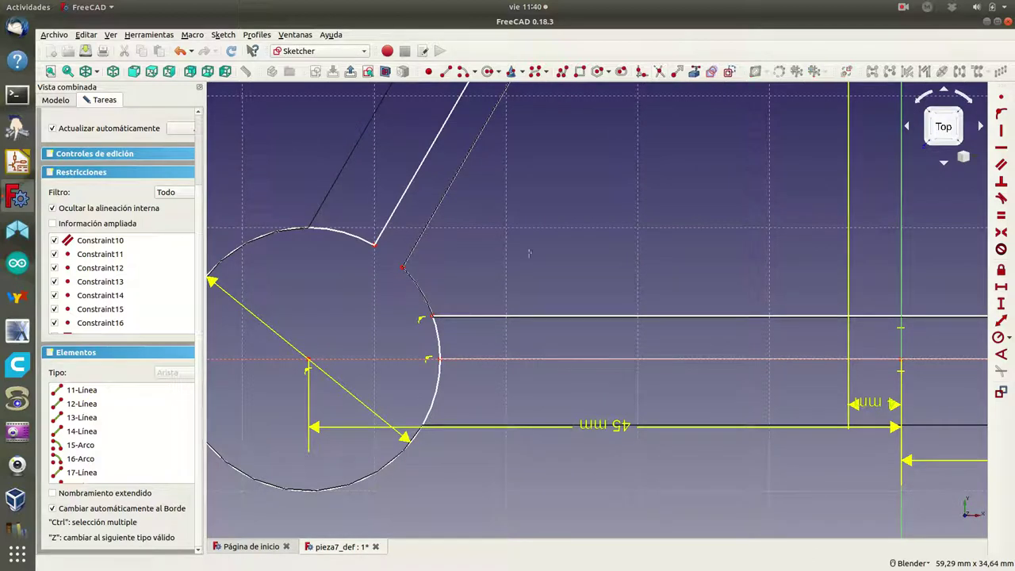
click(440, 347)
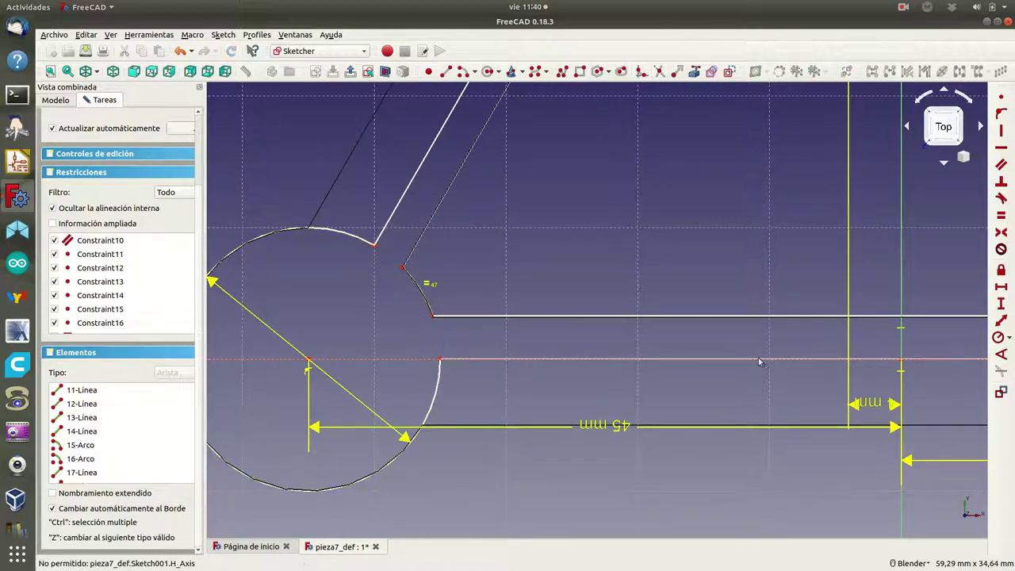
scroll(772, 442, up, 2)
shift+middle_drag(772, 442, 238, 444)
click(4, 475)
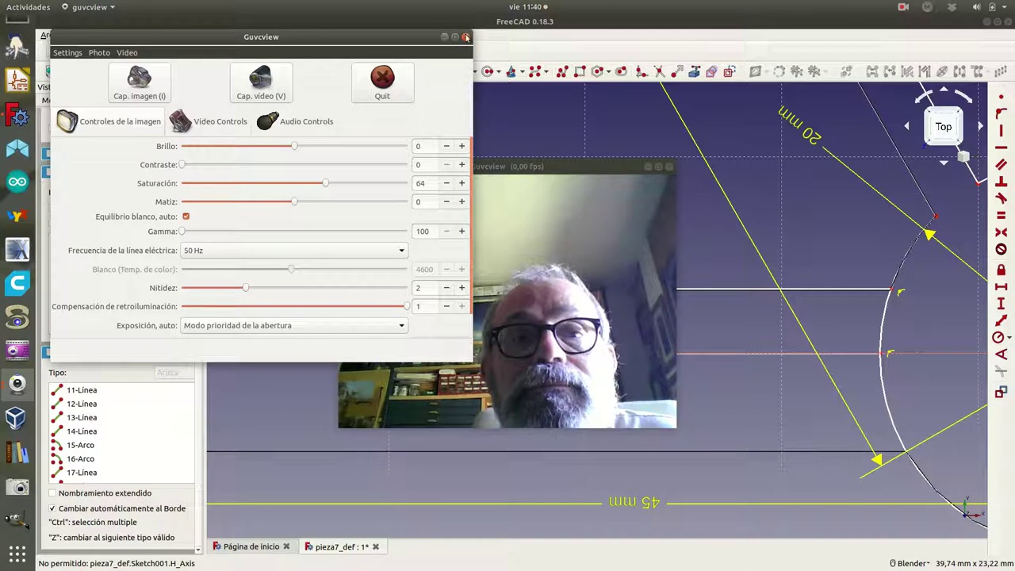
click(444, 36)
scroll(503, 269, up, 3)
scroll(503, 269, down, 2)
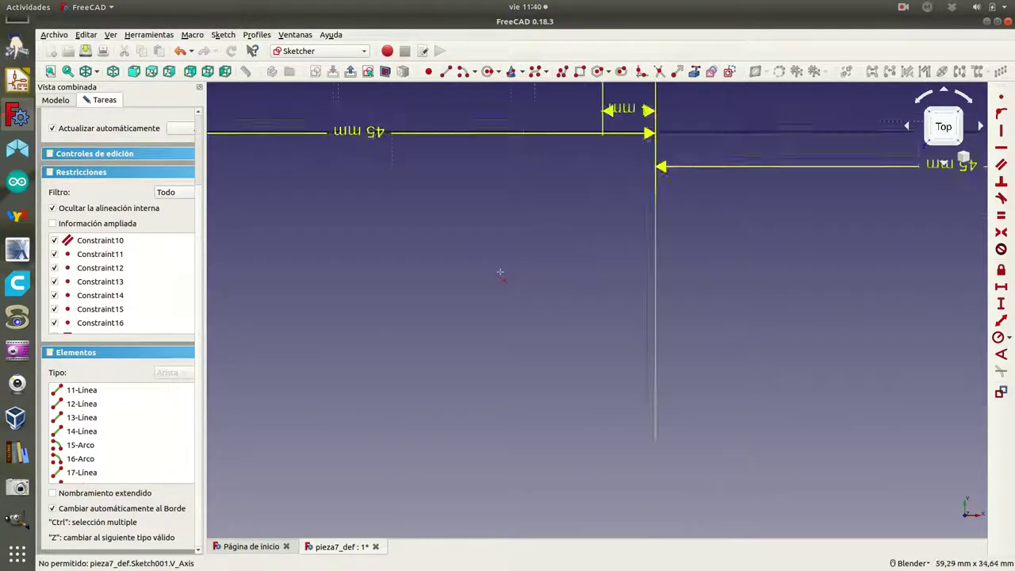
scroll(503, 269, down, 5)
scroll(721, 222, up, 5)
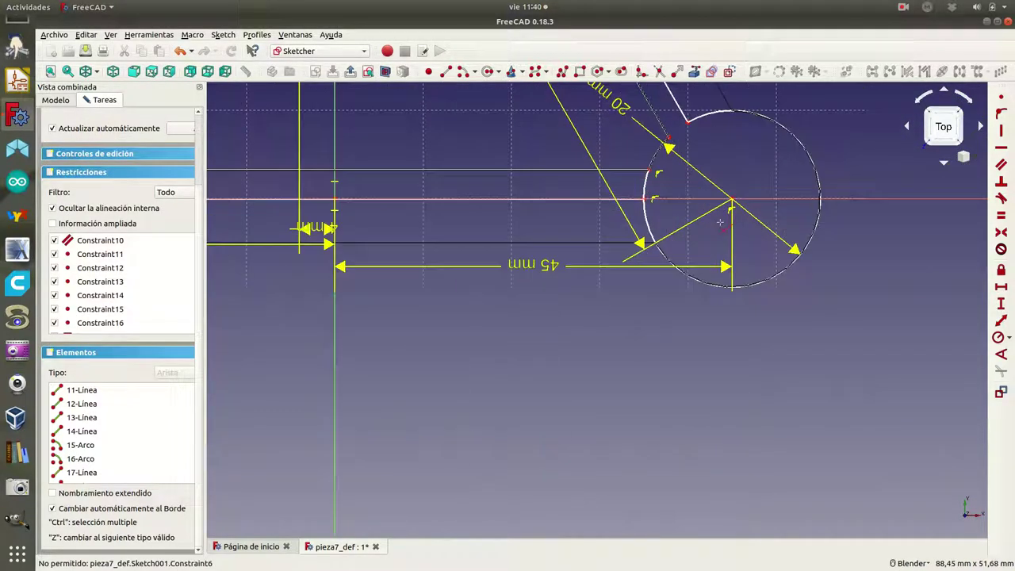
scroll(721, 222, up, 1)
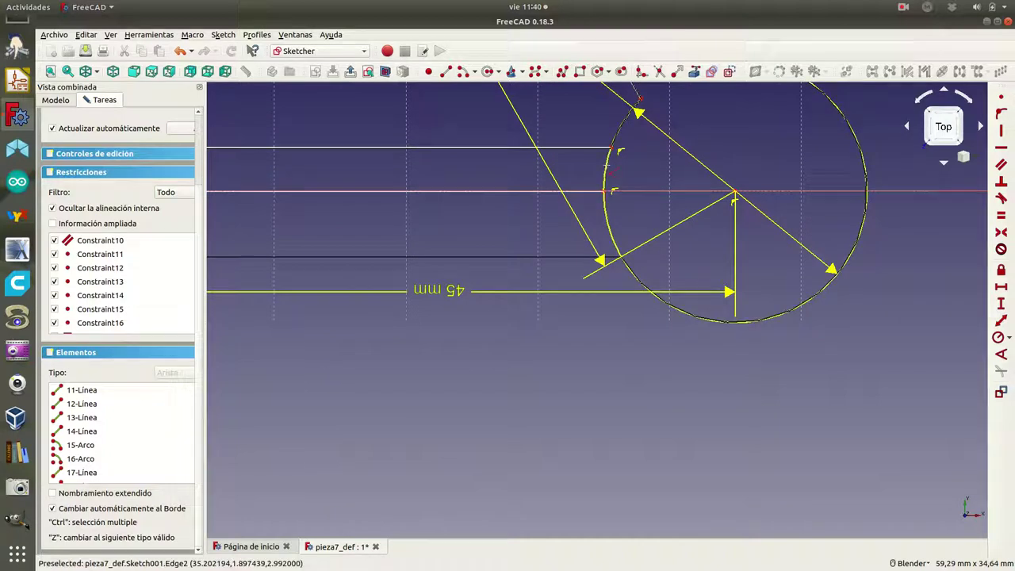
scroll(361, 310, down, 4)
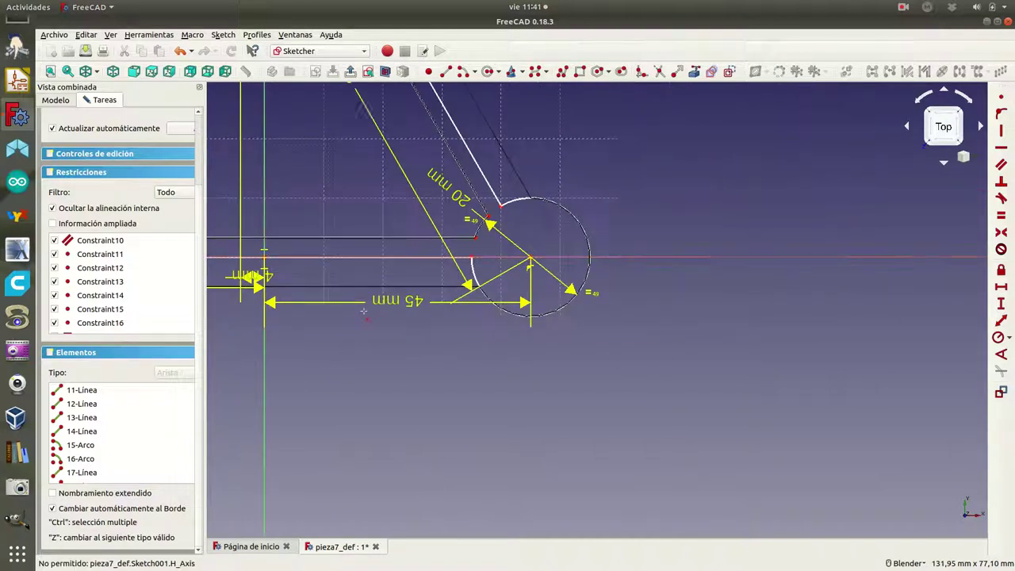
scroll(361, 349, down, 2)
mouse_move(324, 366)
shift+middle_down()
mouse_move(527, 443)
mouse_move(568, 466)
mouse_move(583, 493)
shift+middle_up()
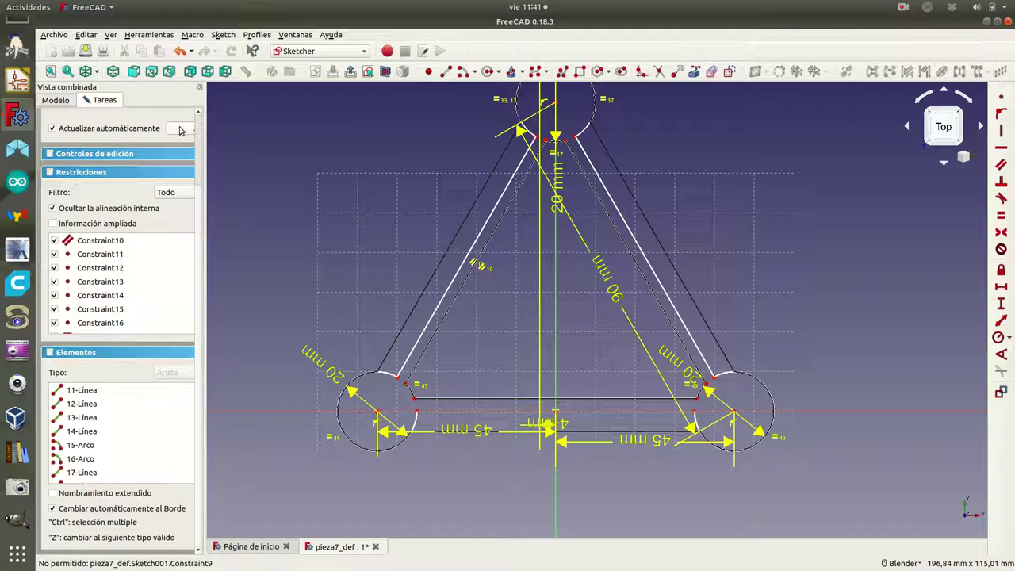
- Close the current sketch and reopen contorno_cilindros from the Model tree
drag(196, 193, 197, 110)
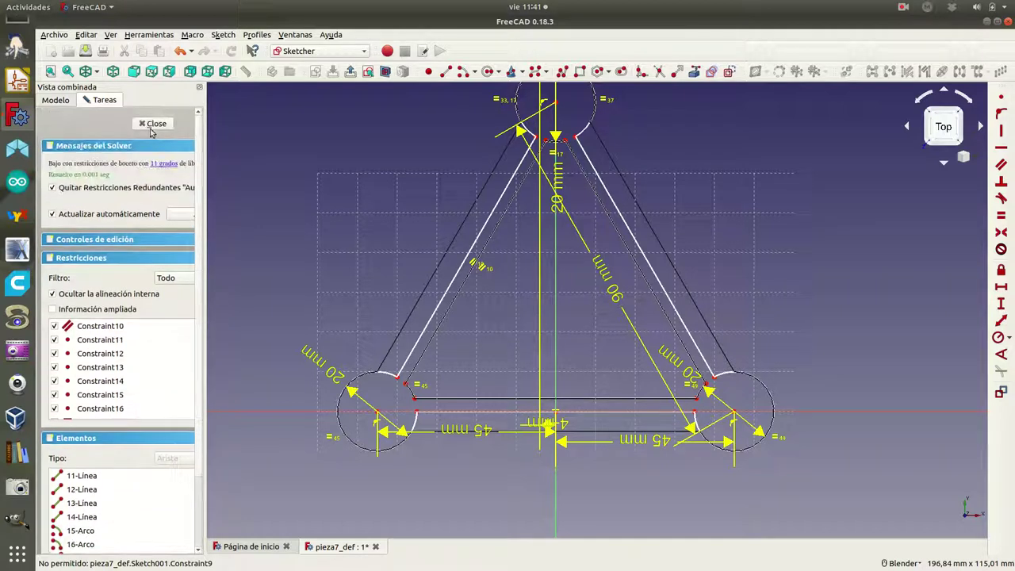
click(152, 125)
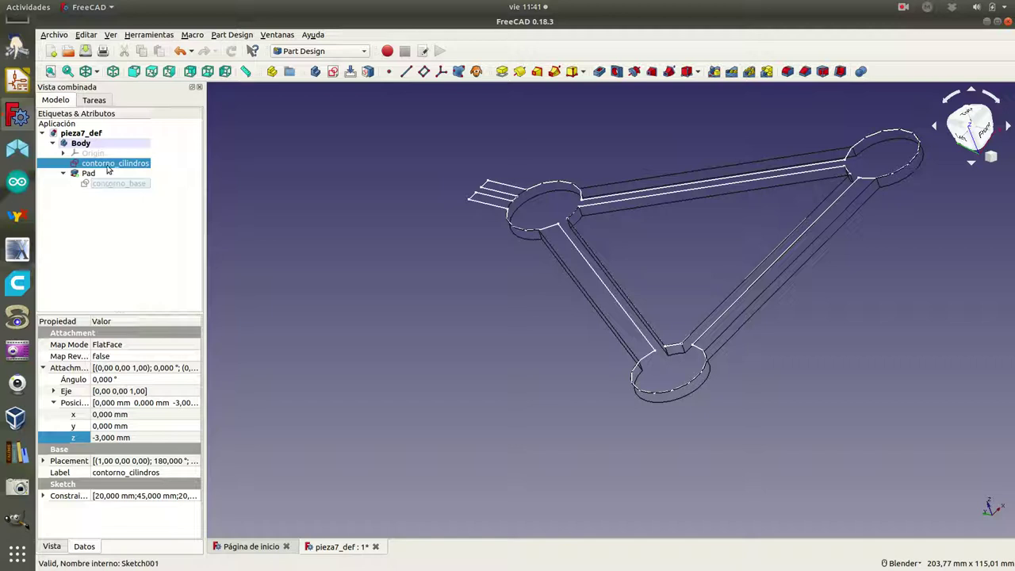
double_click(108, 166)
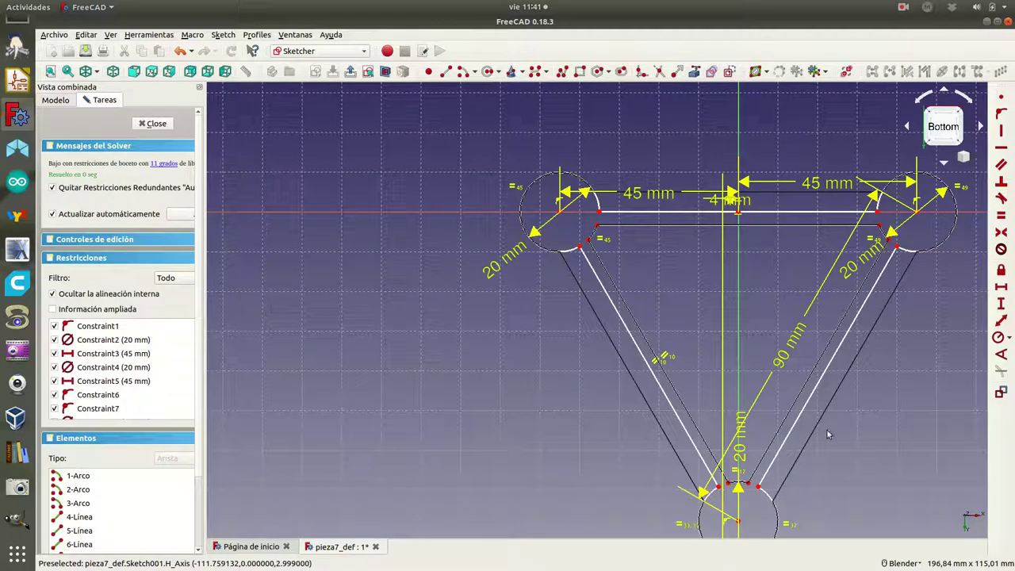
- Delete the small tab's lines and dimensions, including the 13 mm one, below the bottom circle
shift+middle_drag(830, 463, 711, 240)
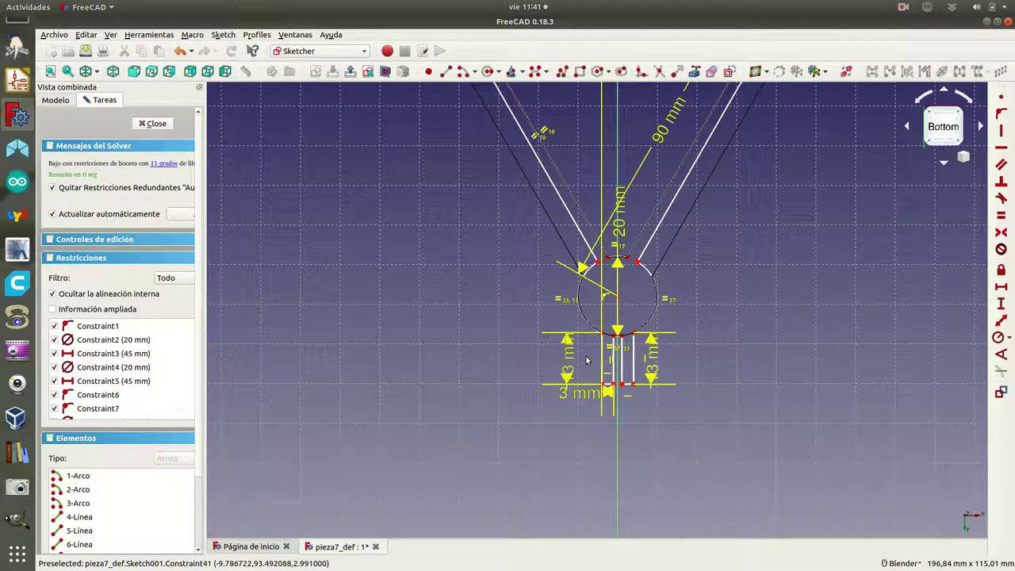
scroll(589, 361, up, 5)
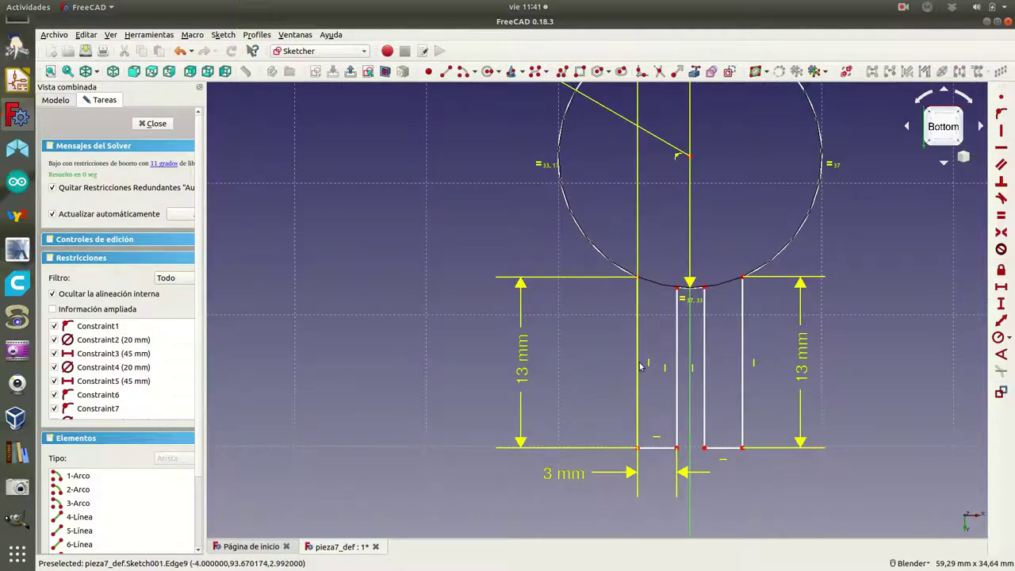
click(676, 361)
key(Delete)
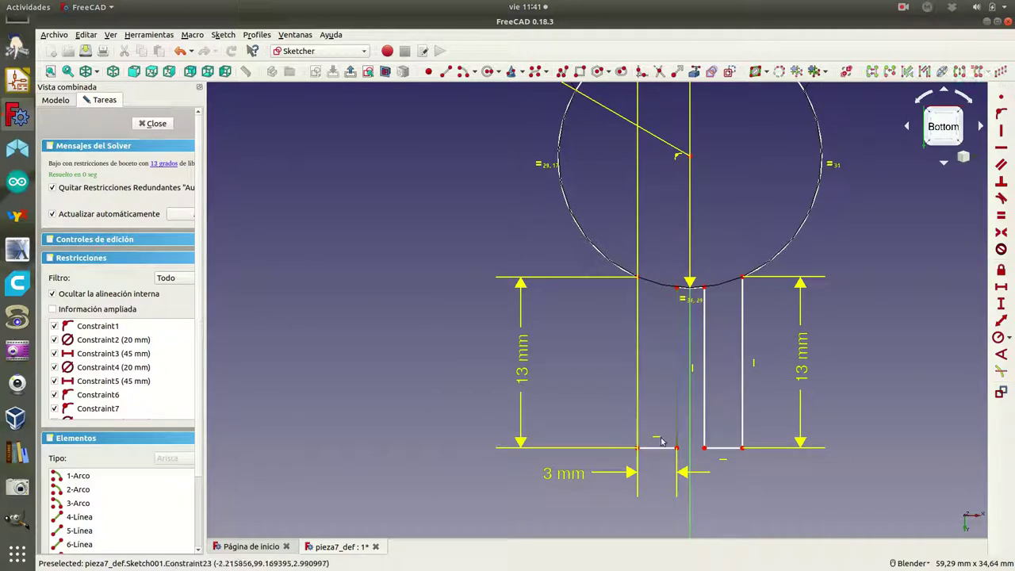
click(664, 449)
key(Delete)
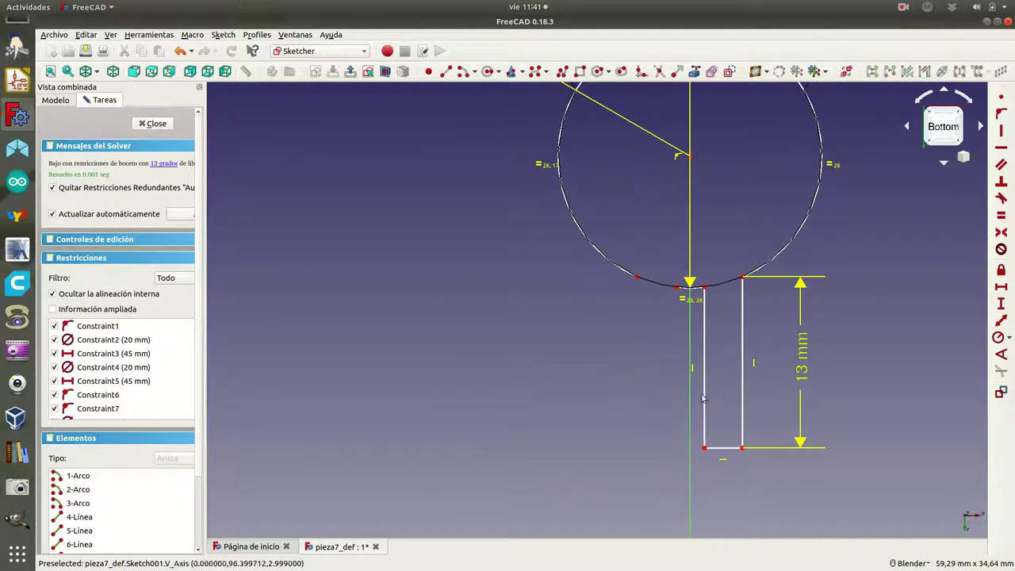
click(744, 363)
key(Delete)
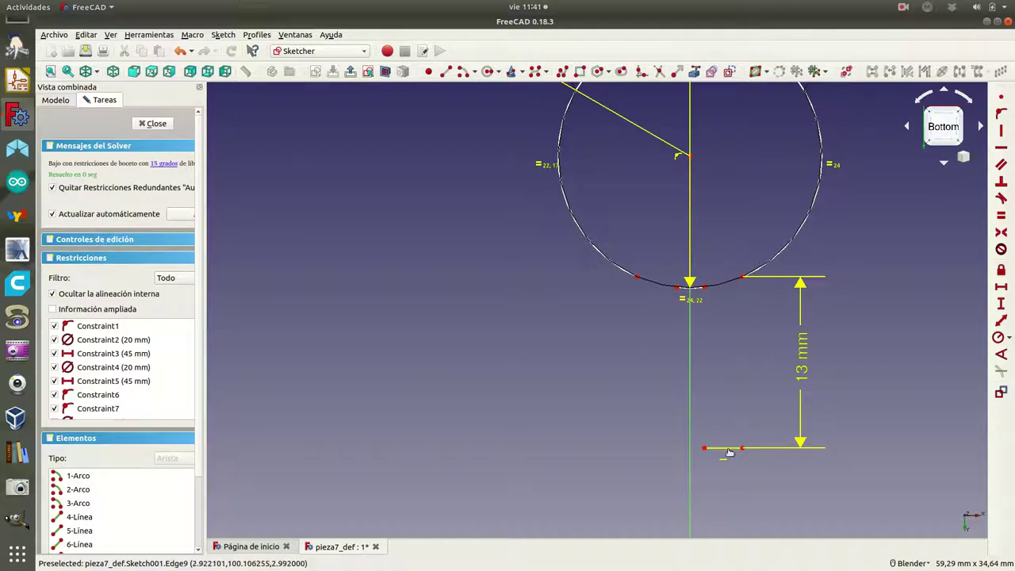
click(729, 452)
key(Delete)
click(694, 287)
key(Delete)
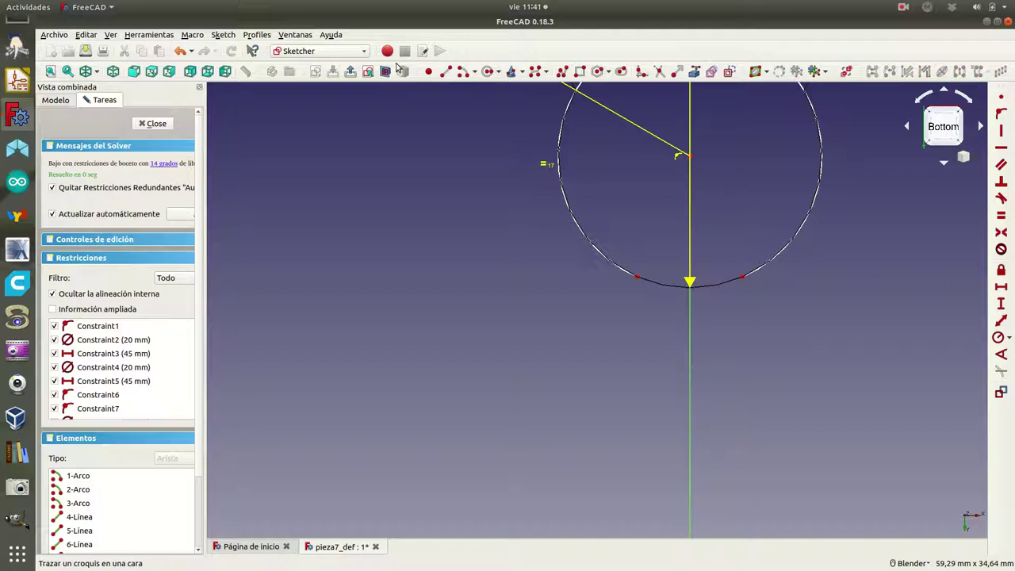
- Close the bottom circle's gap with a center arc and leave the sketch
click(462, 72)
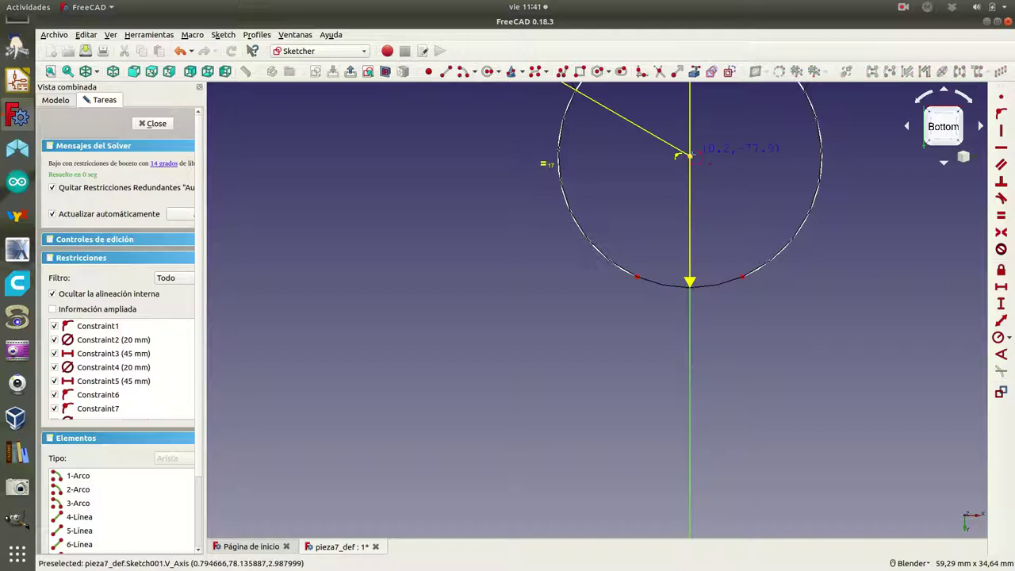
click(692, 158)
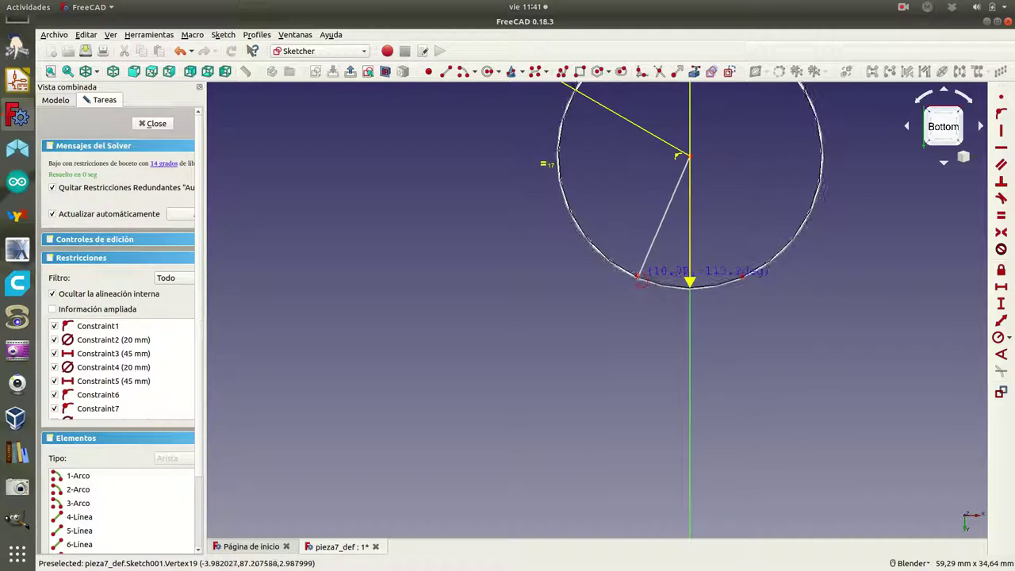
click(639, 279)
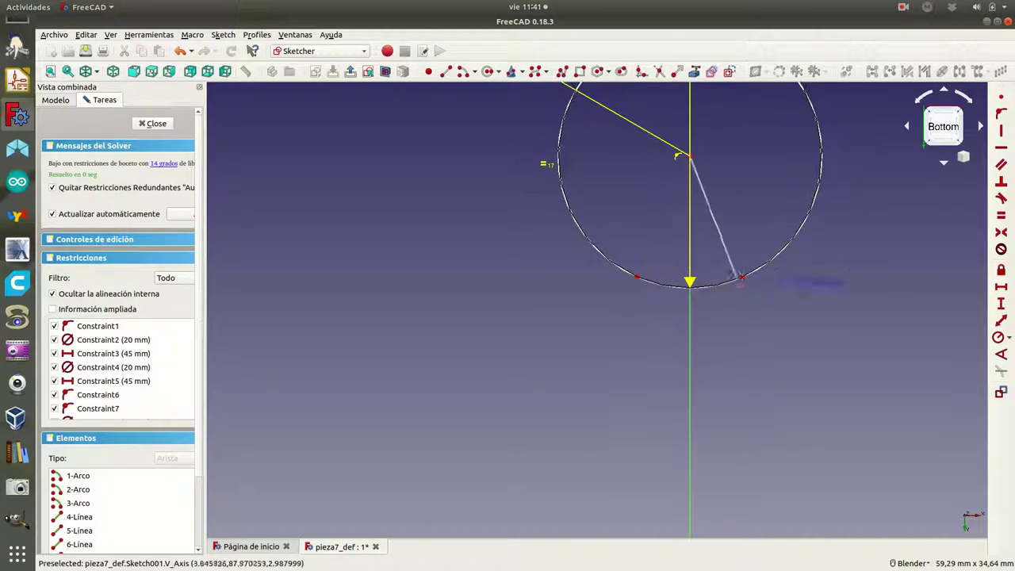
click(743, 277)
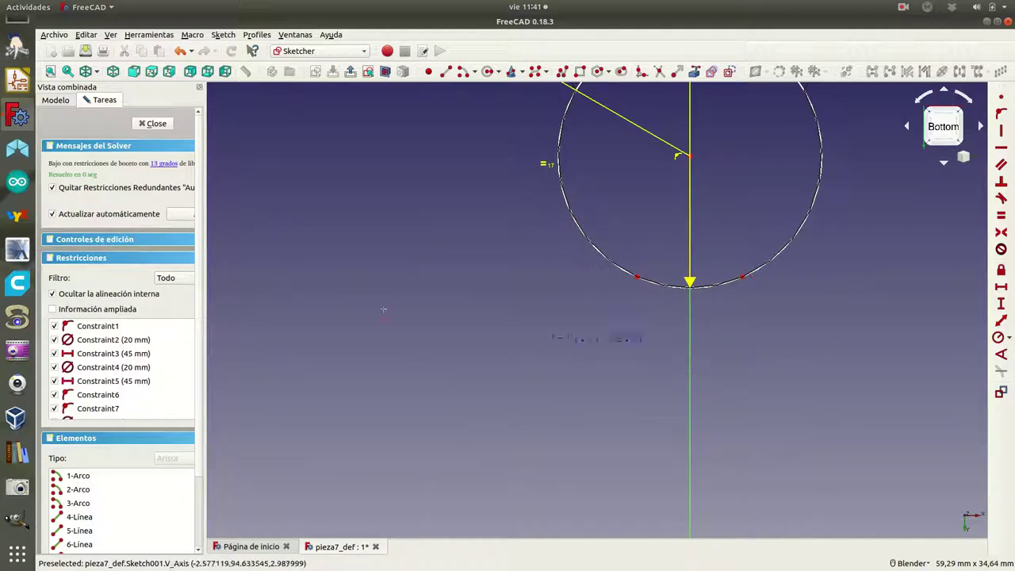
click(155, 124)
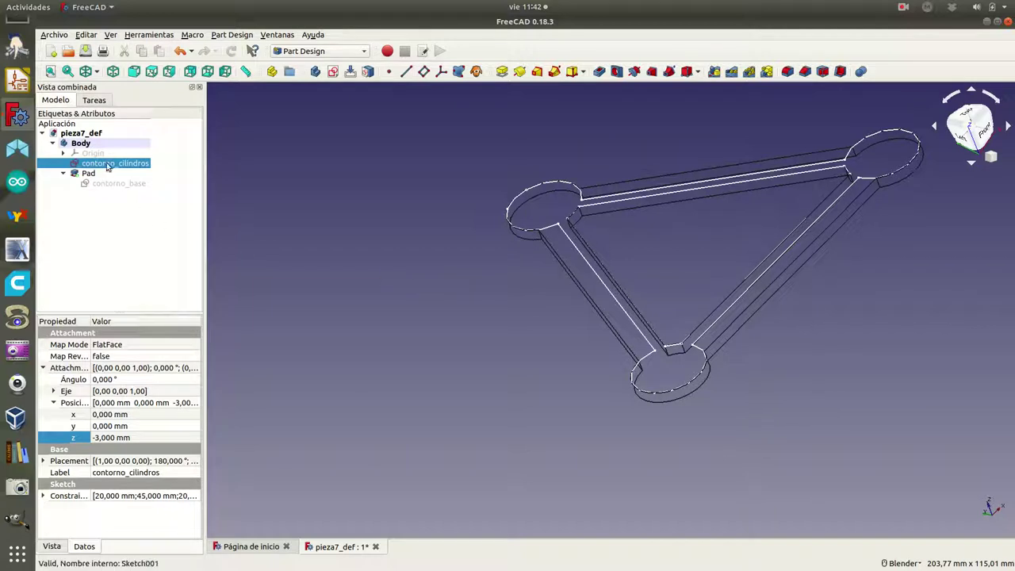
- Pad the contorno_cilindros sketch with a length of 17 mm
click(99, 103)
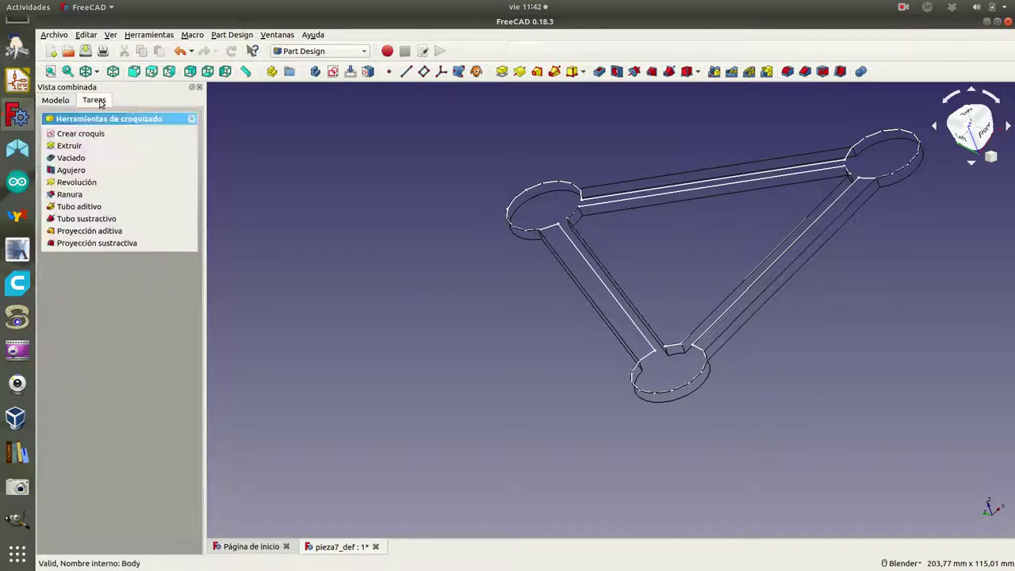
click(70, 147)
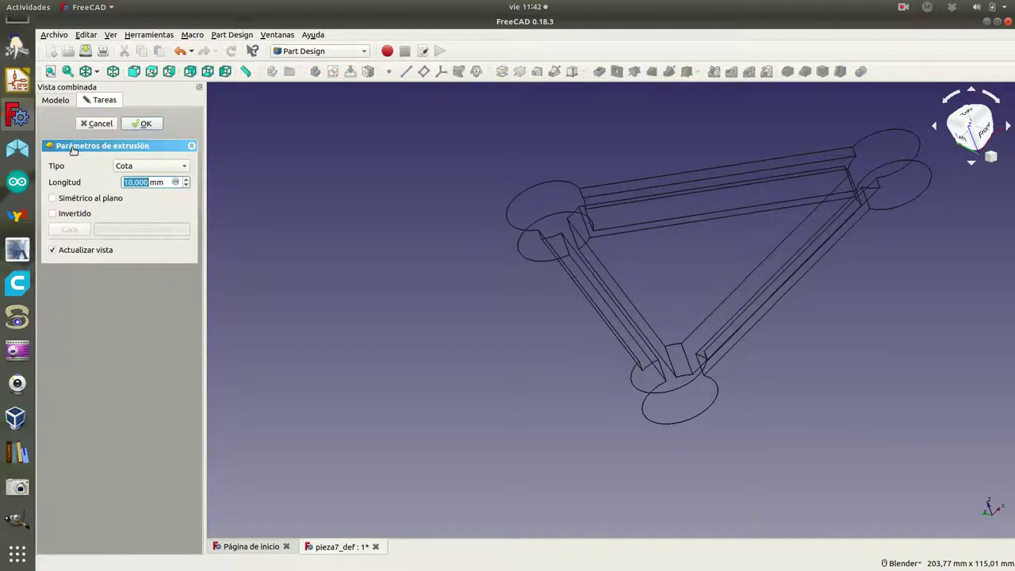
text(17)
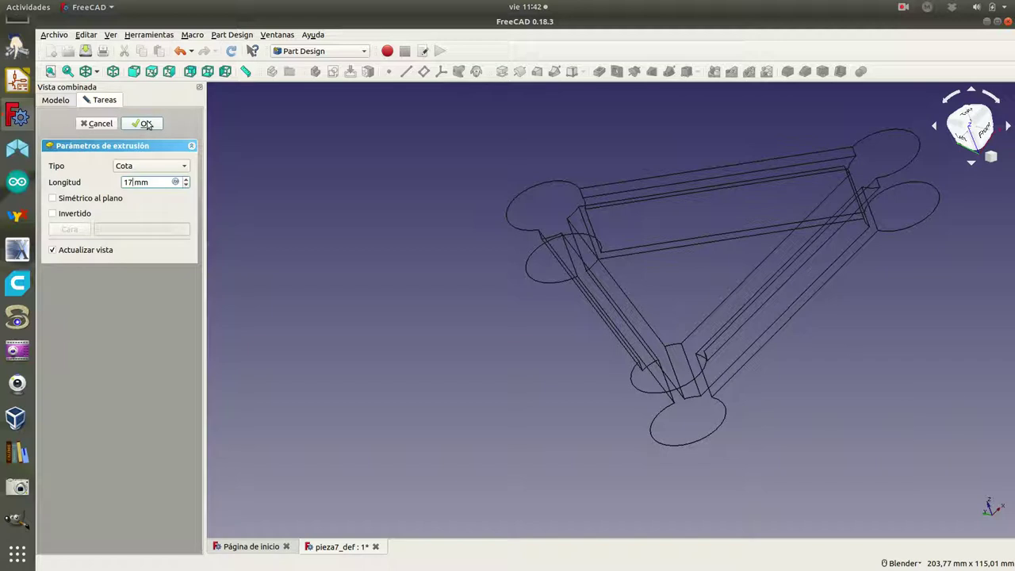
click(146, 124)
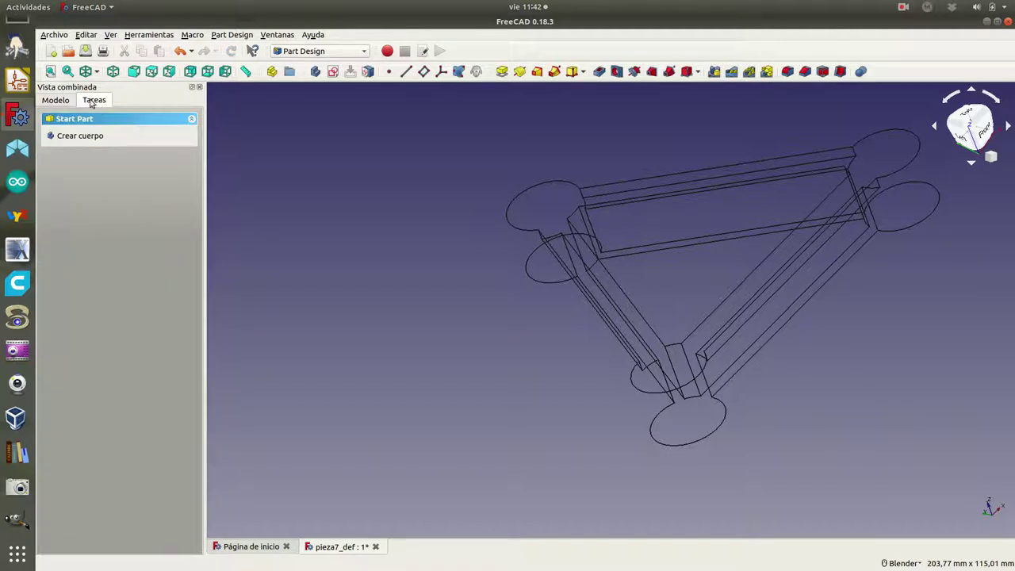
- Show the model shaded, orbit the frame into view, and select Pad001 in the Model tree
click(87, 72)
click(97, 72)
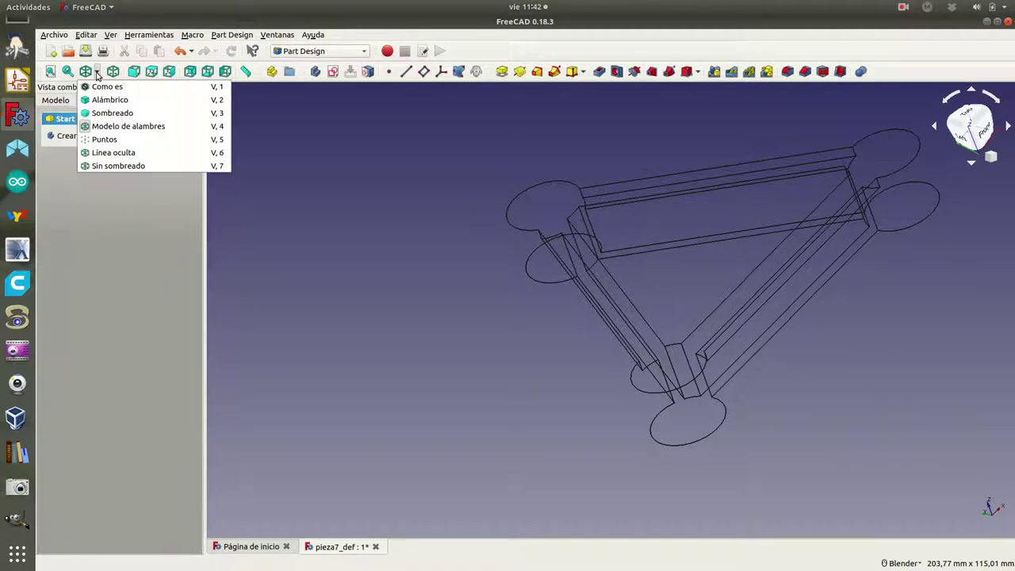
click(107, 86)
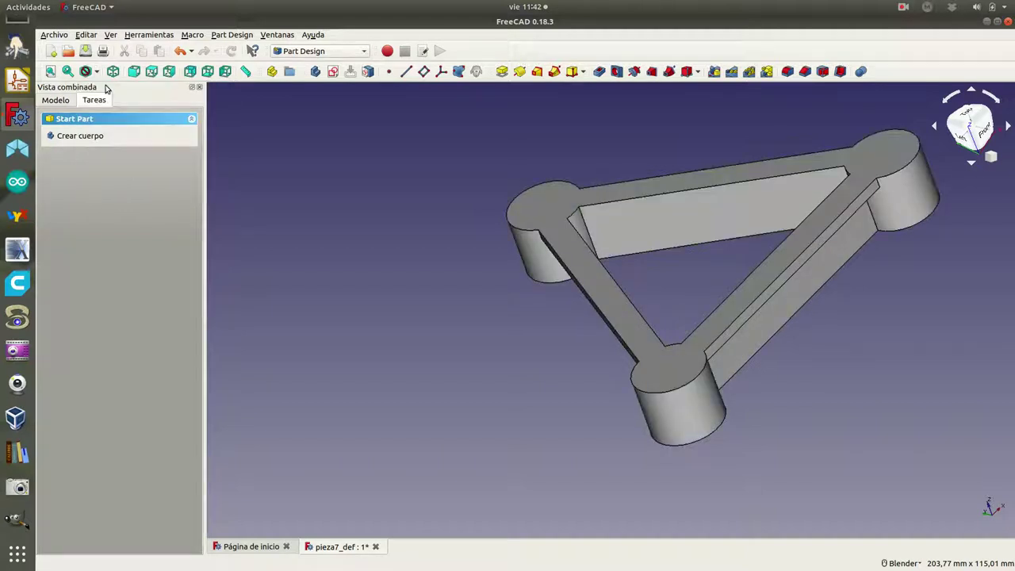
mouse_move(505, 353)
middle_down()
mouse_move(471, 222)
mouse_move(573, 150)
mouse_move(573, 168)
mouse_move(537, 172)
middle_up()
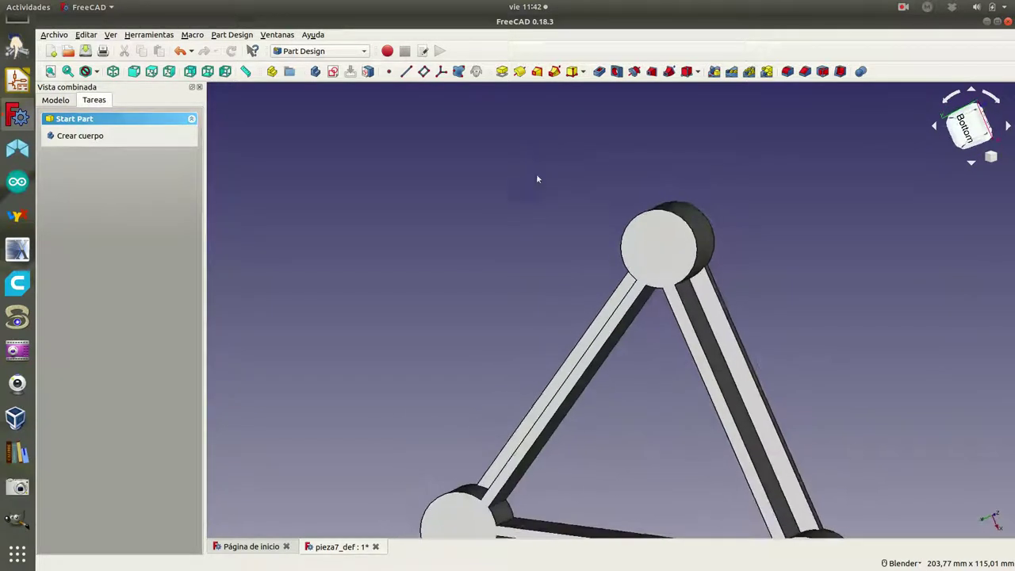
scroll(689, 425, up, 3)
middle_drag(689, 424, 702, 435)
scroll(702, 435, down, 3)
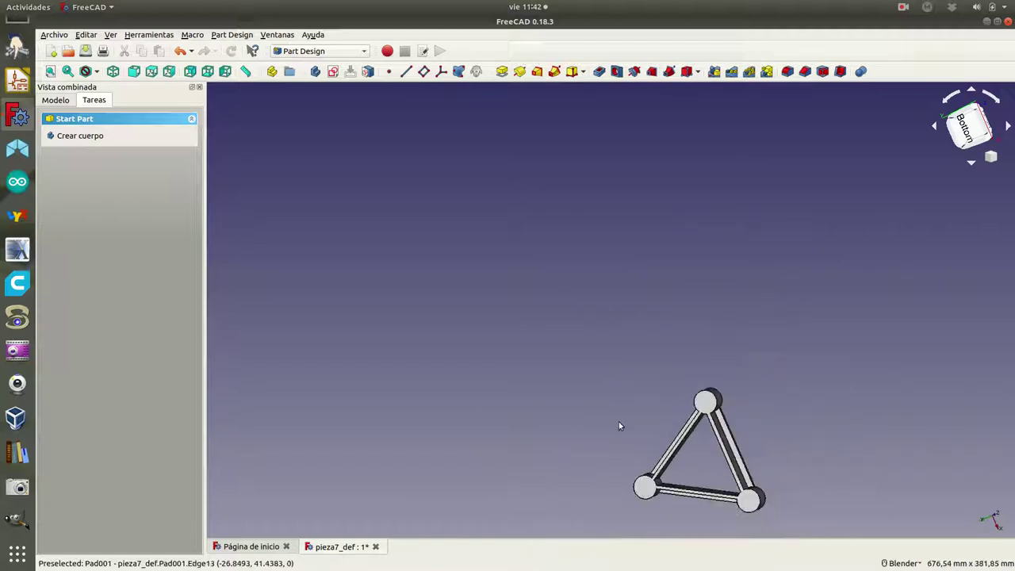
scroll(620, 426, up, 2)
mouse_move(619, 426)
shift+middle_down()
mouse_move(517, 295)
mouse_move(437, 278)
shift+middle_up()
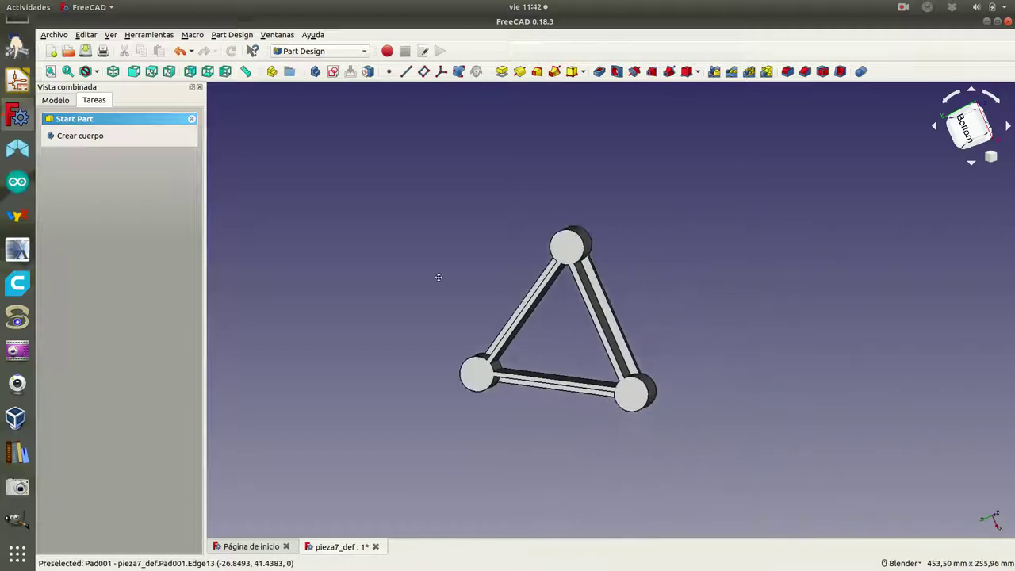
click(58, 101)
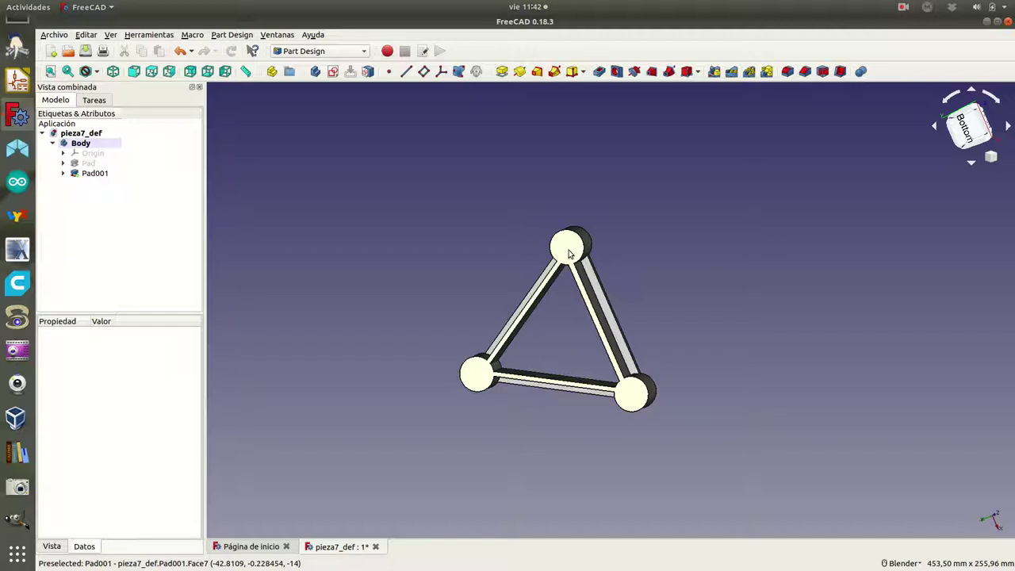
click(569, 254)
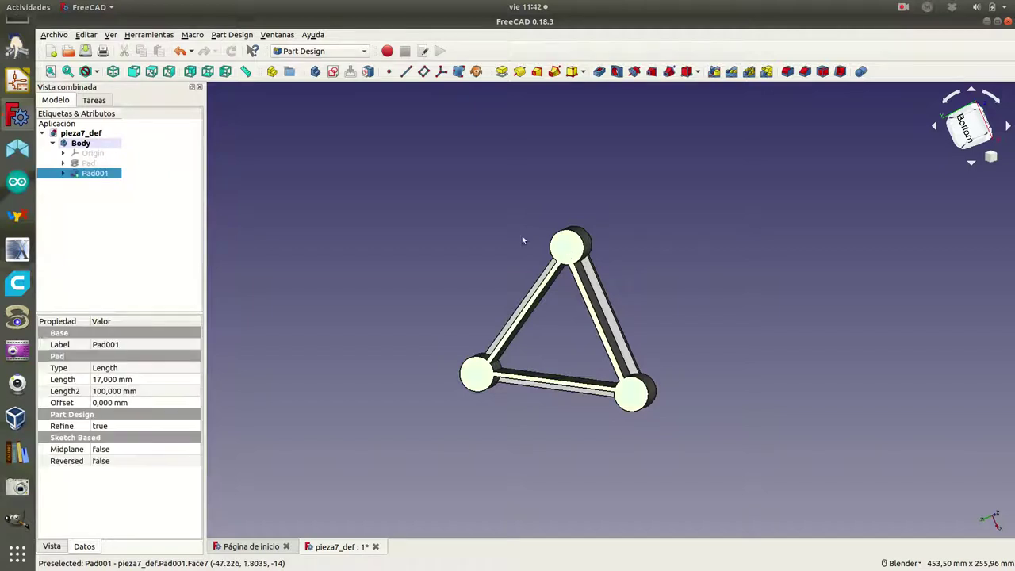
- Create a new sketch on the frame and set the draw style to wireframe
click(103, 103)
click(84, 133)
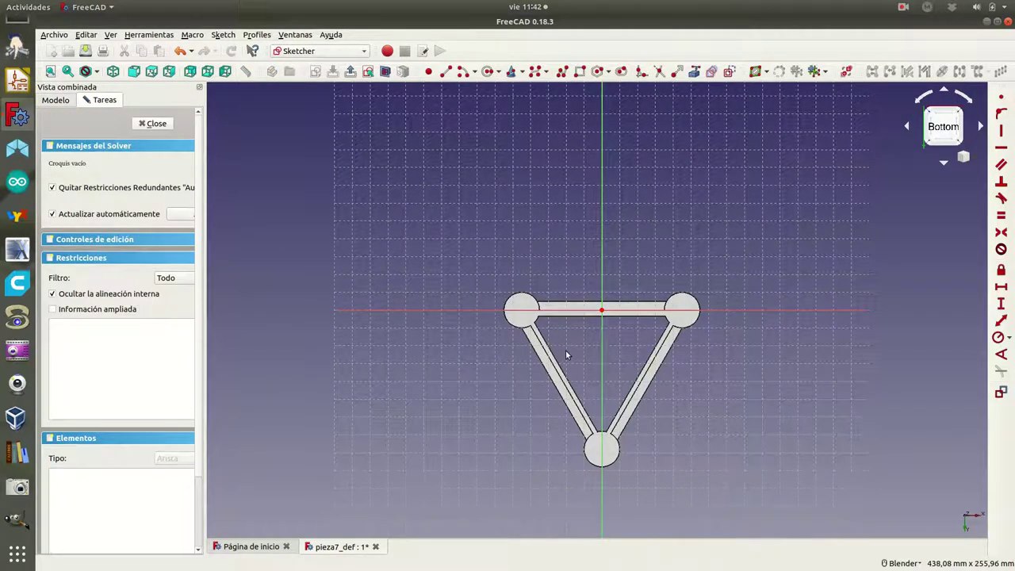
scroll(567, 355, up, 2)
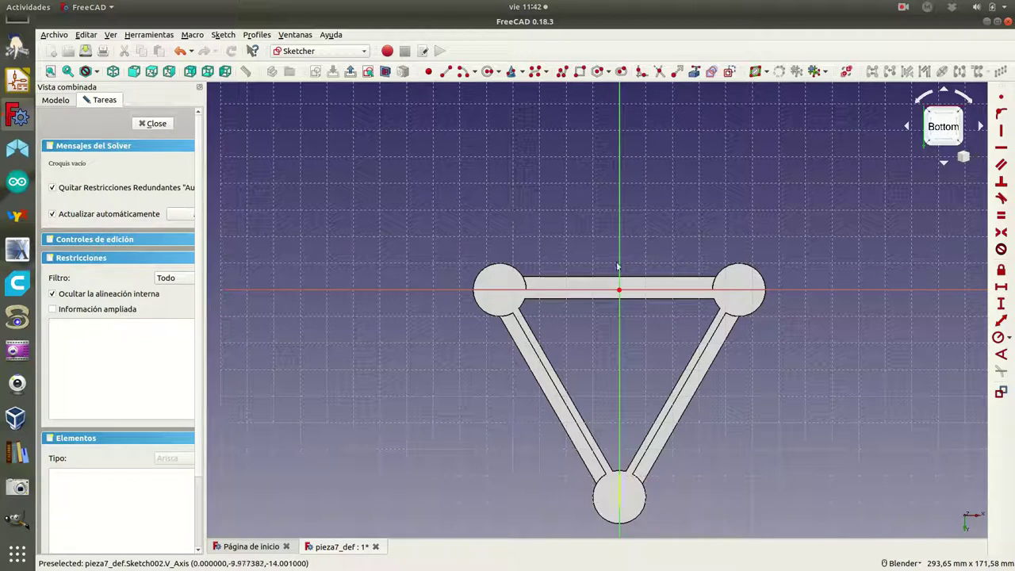
scroll(620, 261, up, 3)
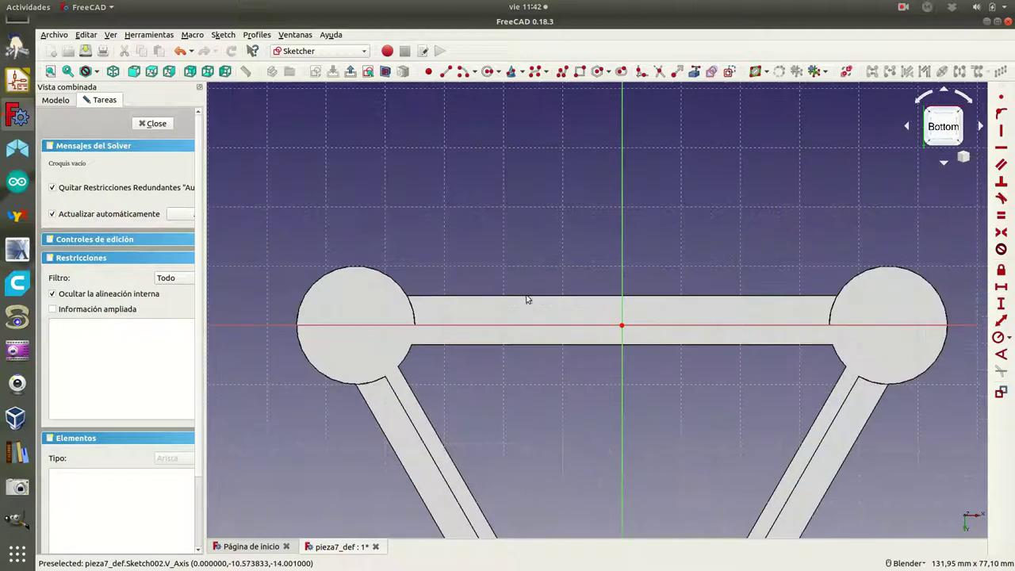
click(95, 73)
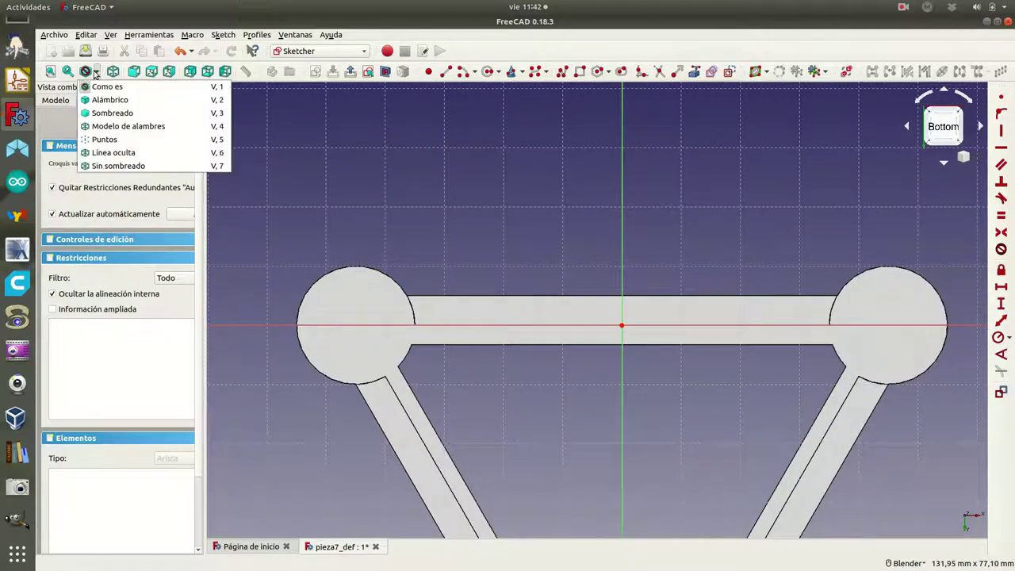
click(101, 126)
- Draw a circle centred in the left node and give it a radius constraint
click(487, 71)
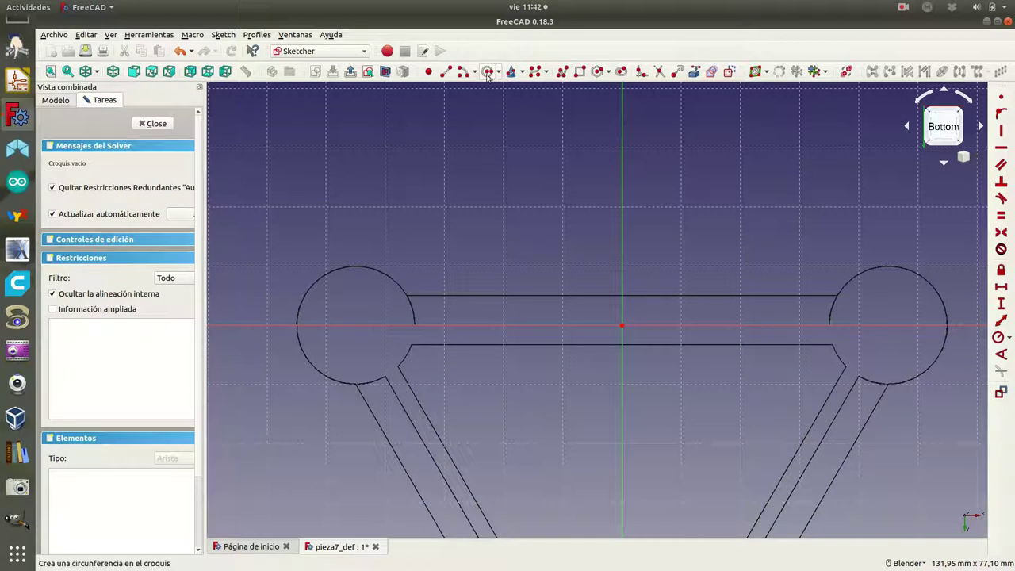
click(356, 325)
click(384, 298)
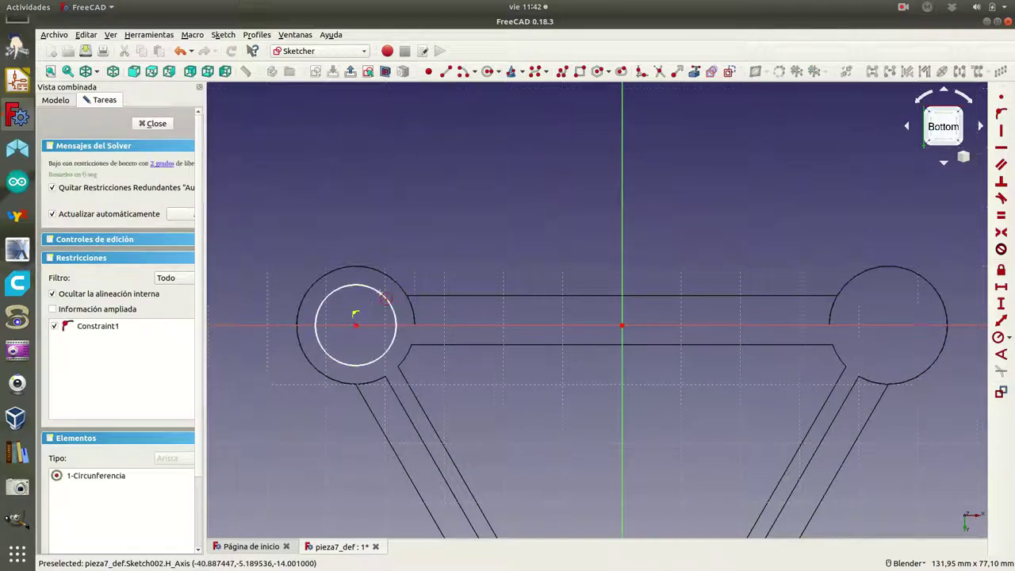
click(385, 299)
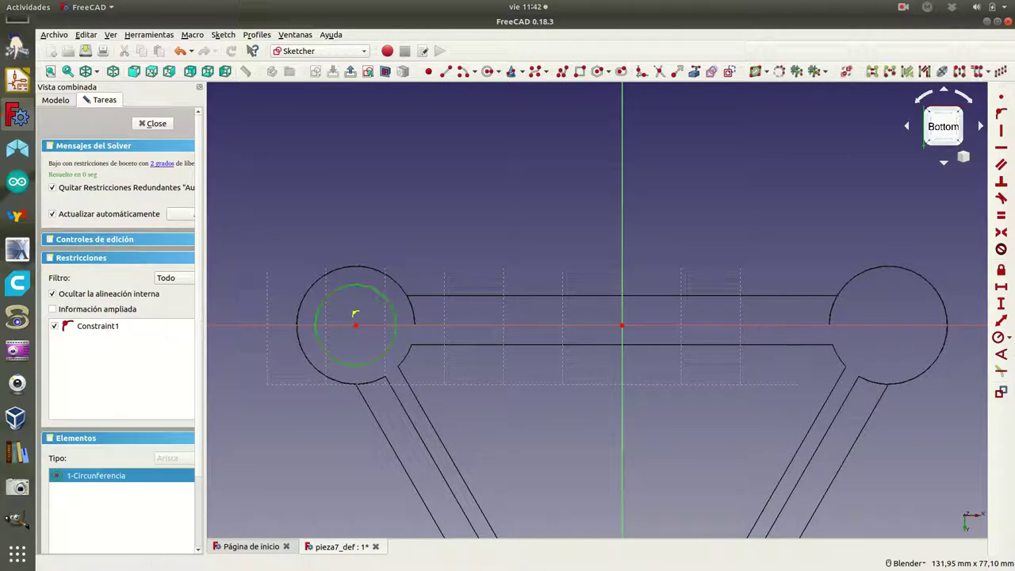
click(1001, 337)
text(8)
click(588, 321)
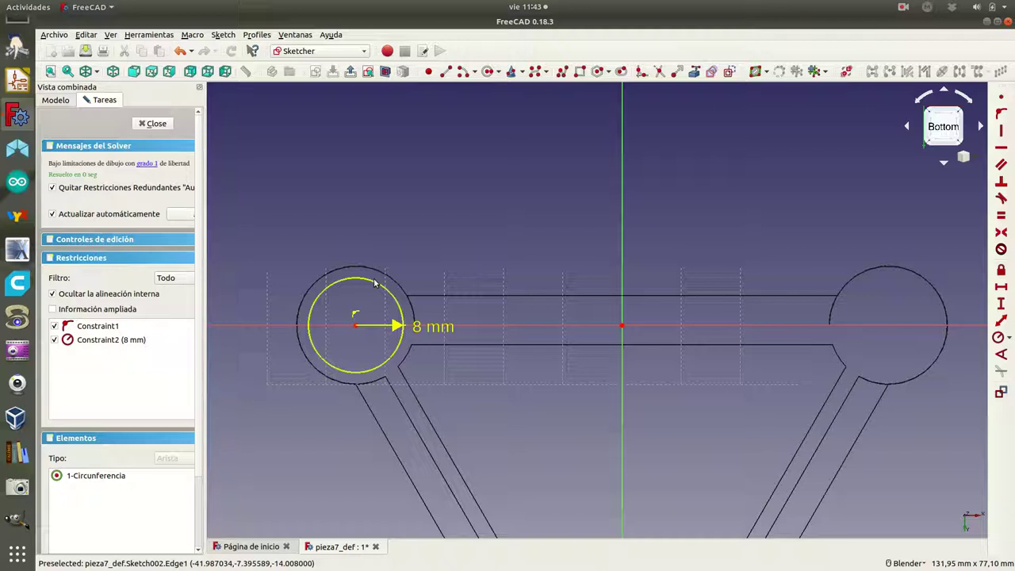
- Change the circle's radius to 4 mm and mirror it into the right node with Symmetry
double_click(427, 326)
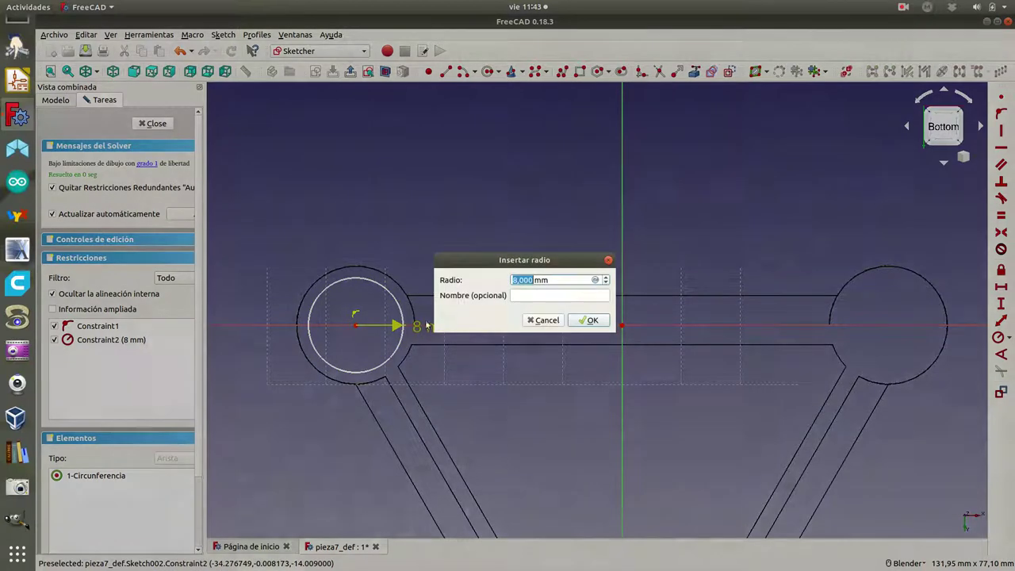
text(4)
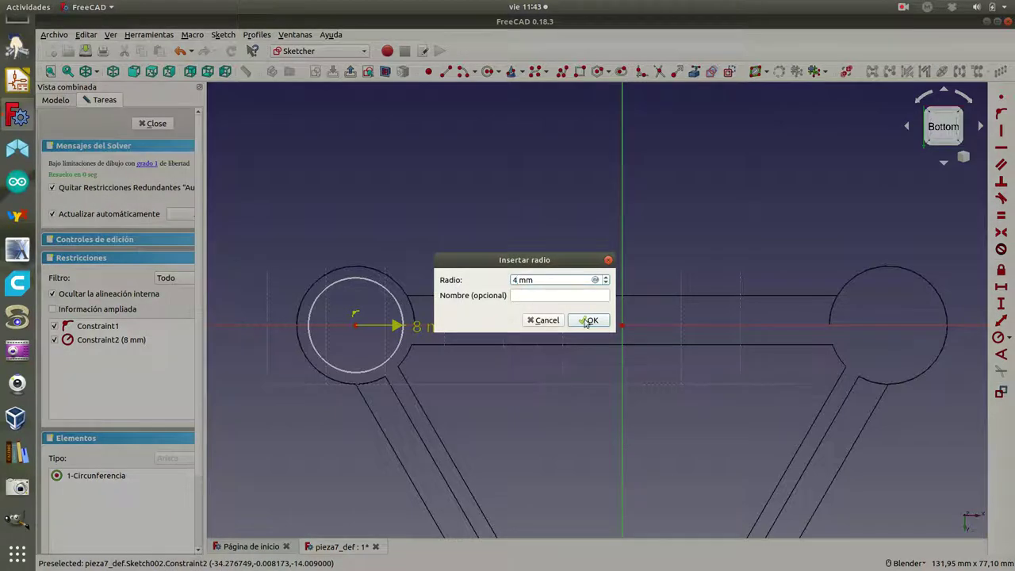
click(587, 321)
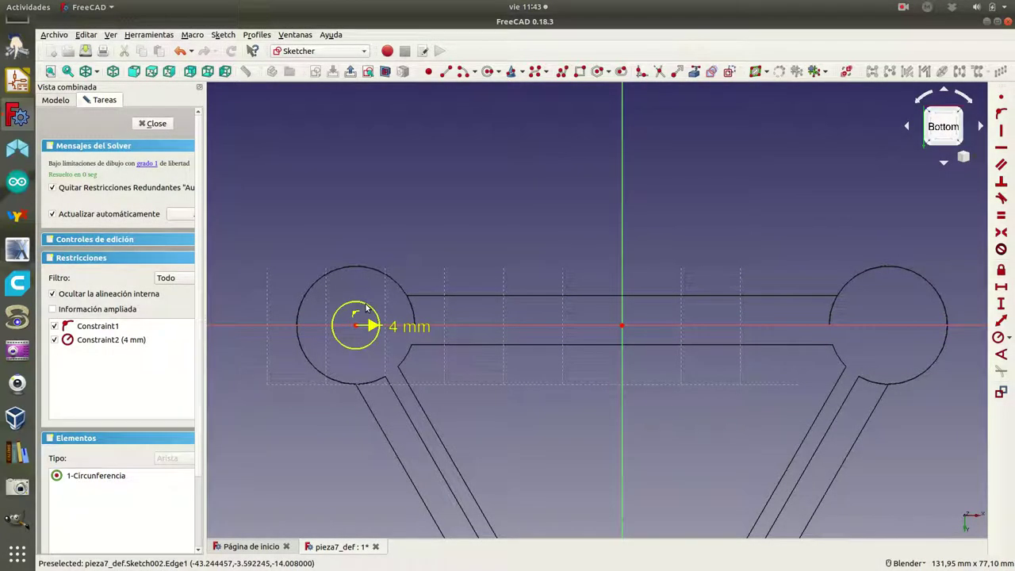
click(366, 308)
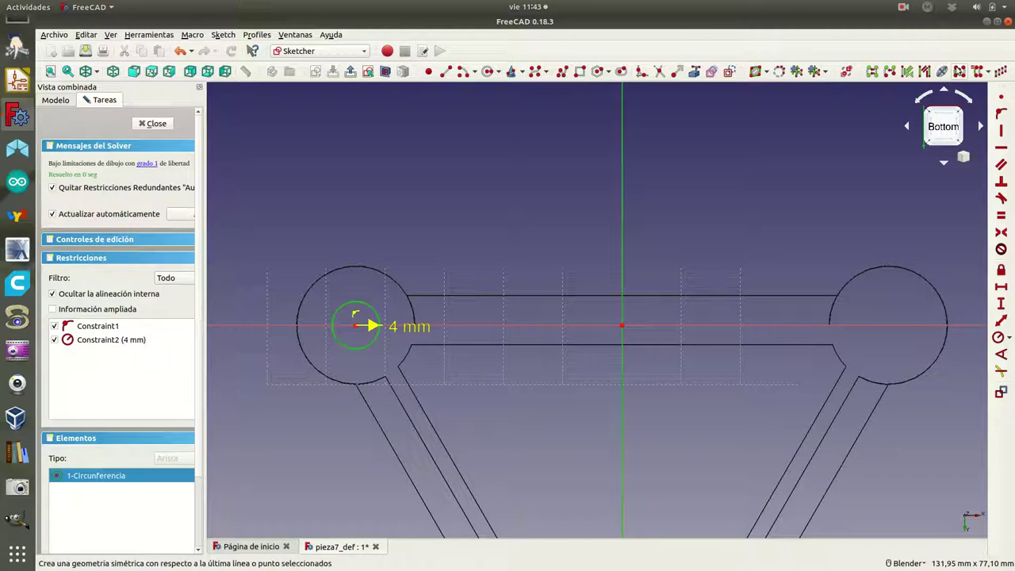
click(960, 71)
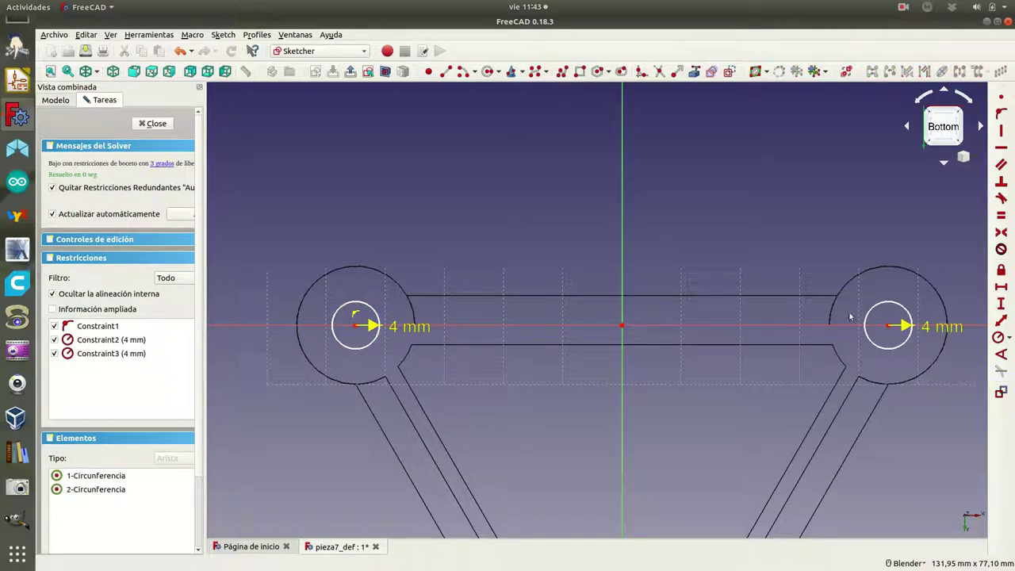
scroll(625, 435, down, 3)
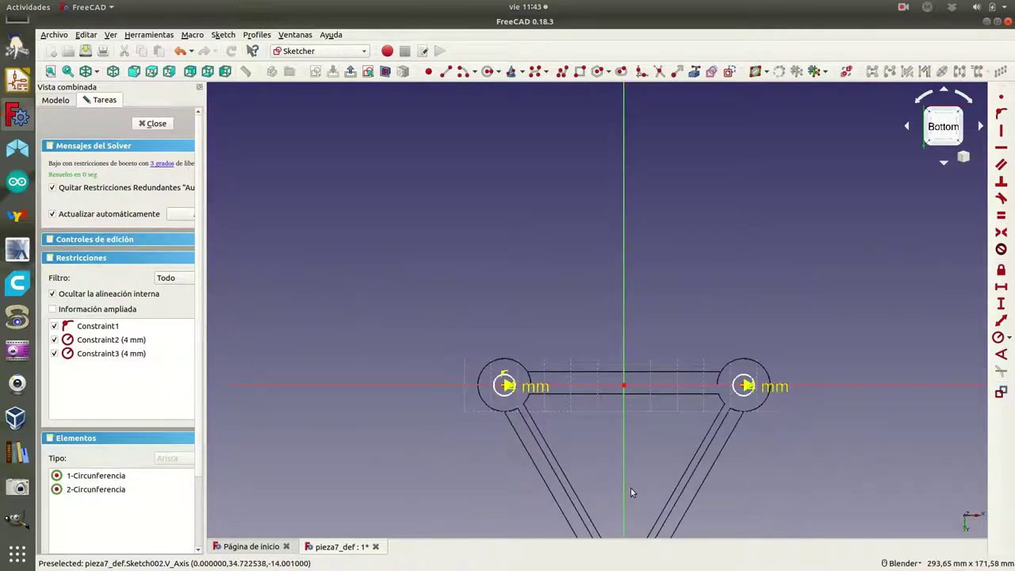
- Draw a circle on the bottom node and constrain its radius to 12.5/2 = 6,25 mm
scroll(631, 488, up, 2)
shift+middle_drag(632, 488, 619, 265)
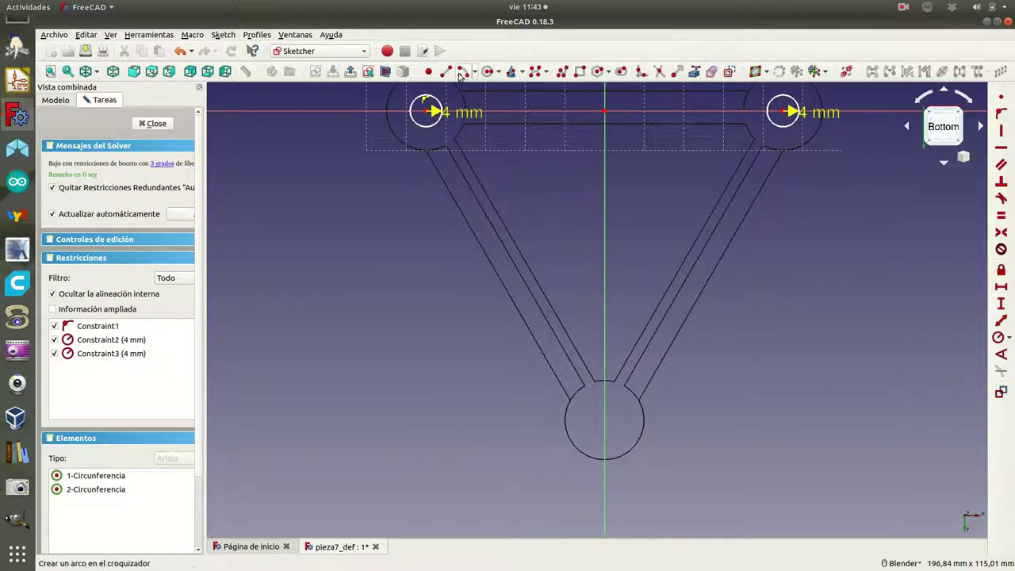
click(488, 72)
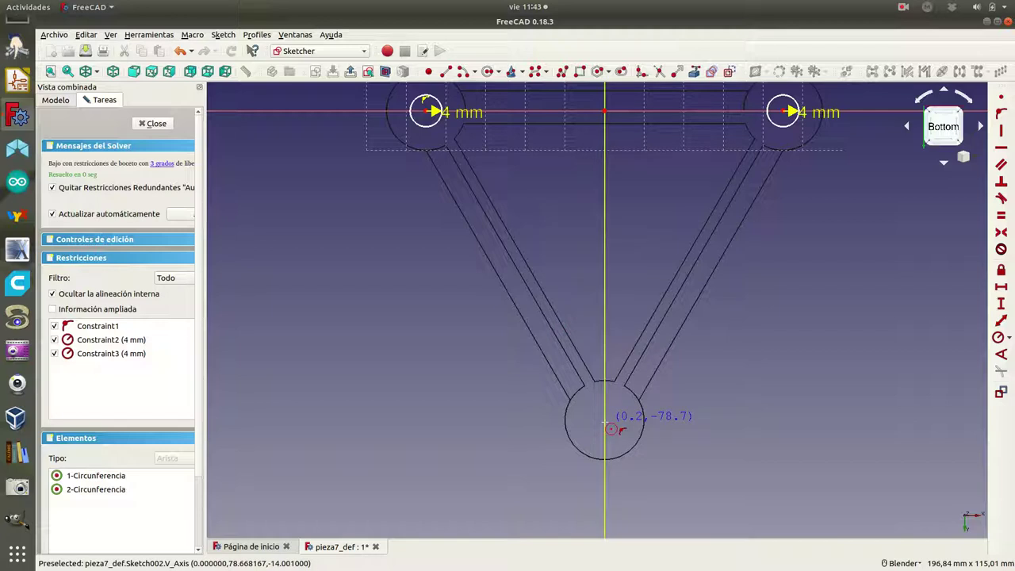
click(606, 423)
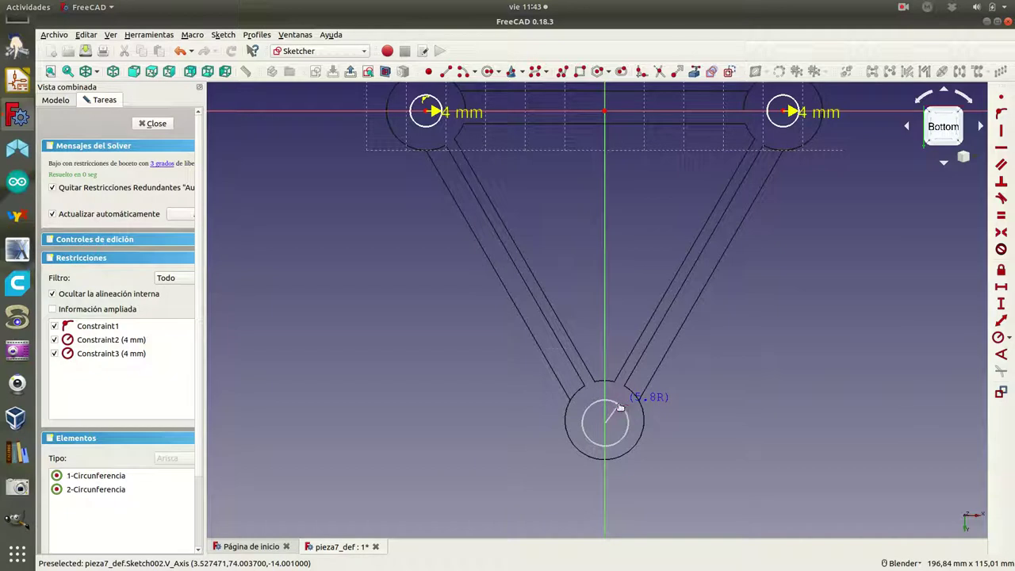
click(620, 407)
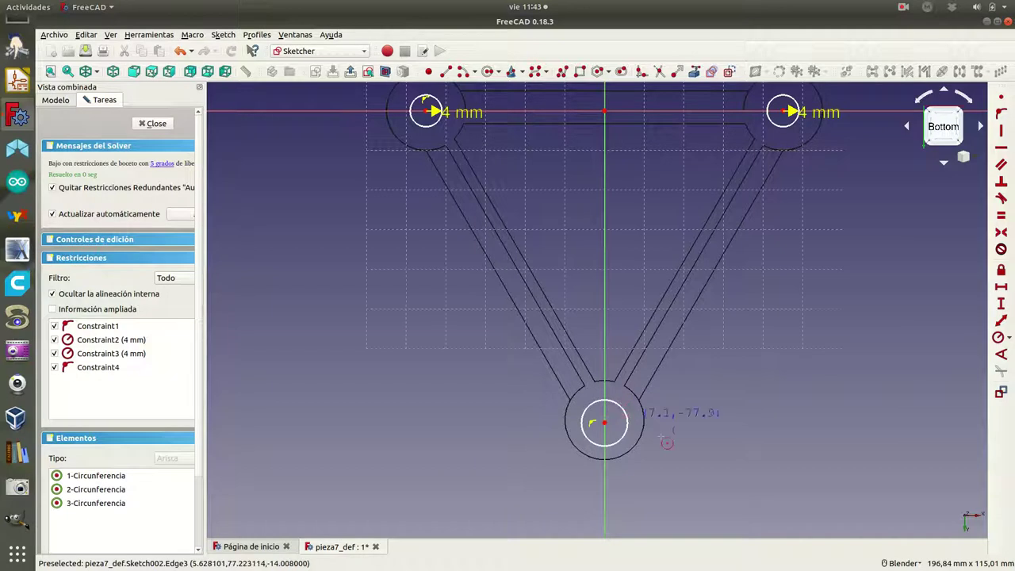
click(617, 408)
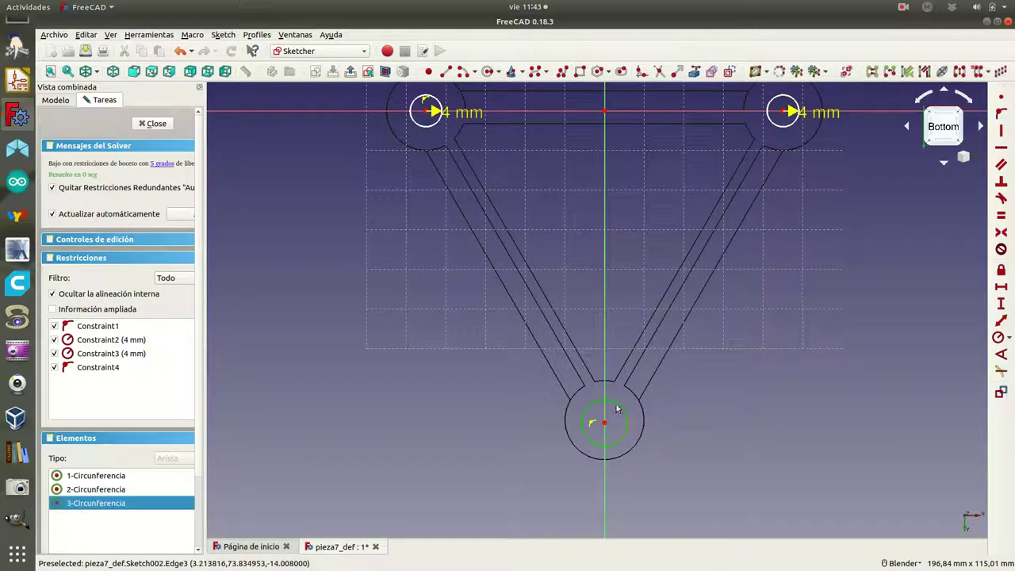
click(995, 338)
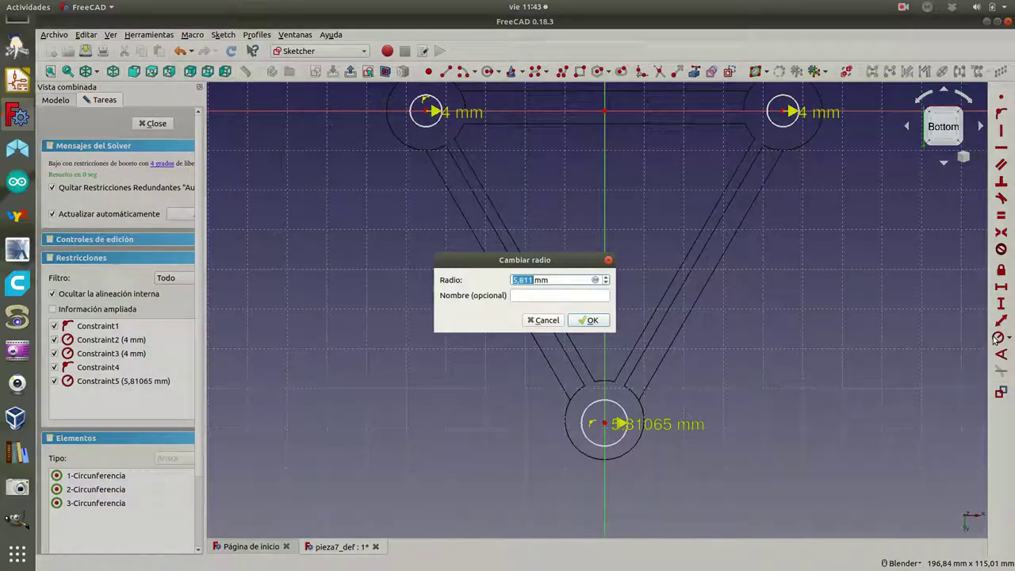
text(12,)
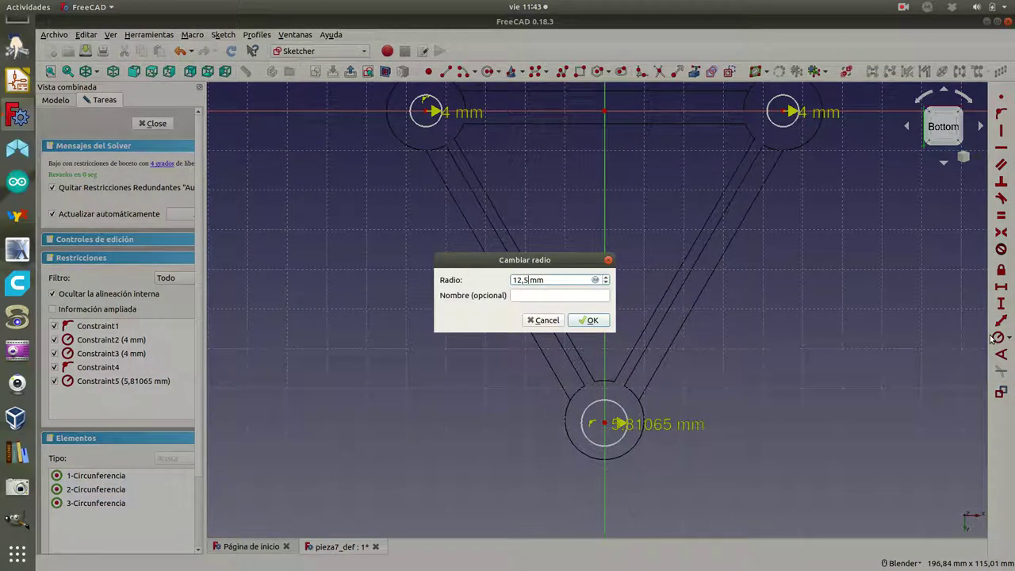
click(590, 321)
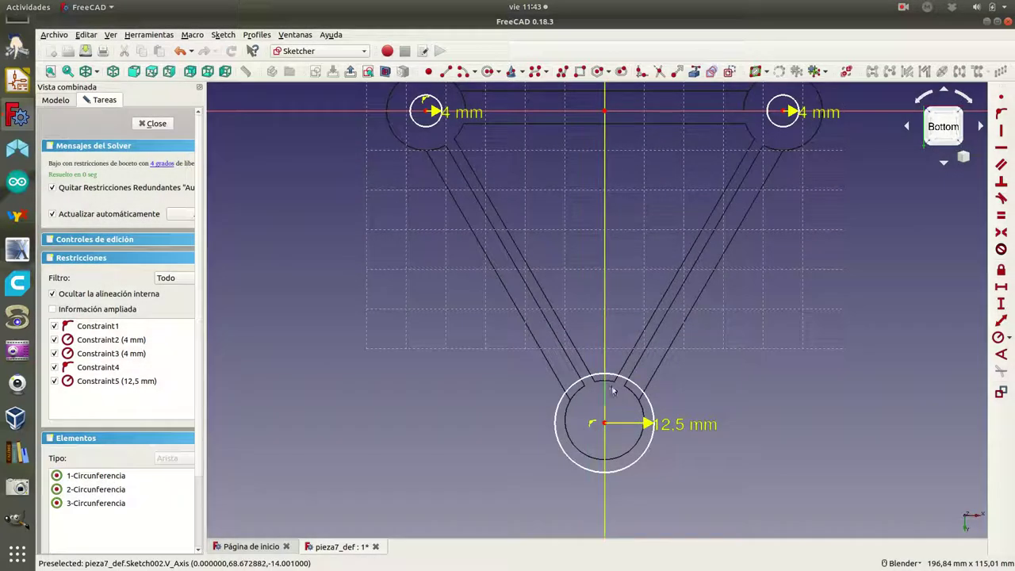
double_click(665, 427)
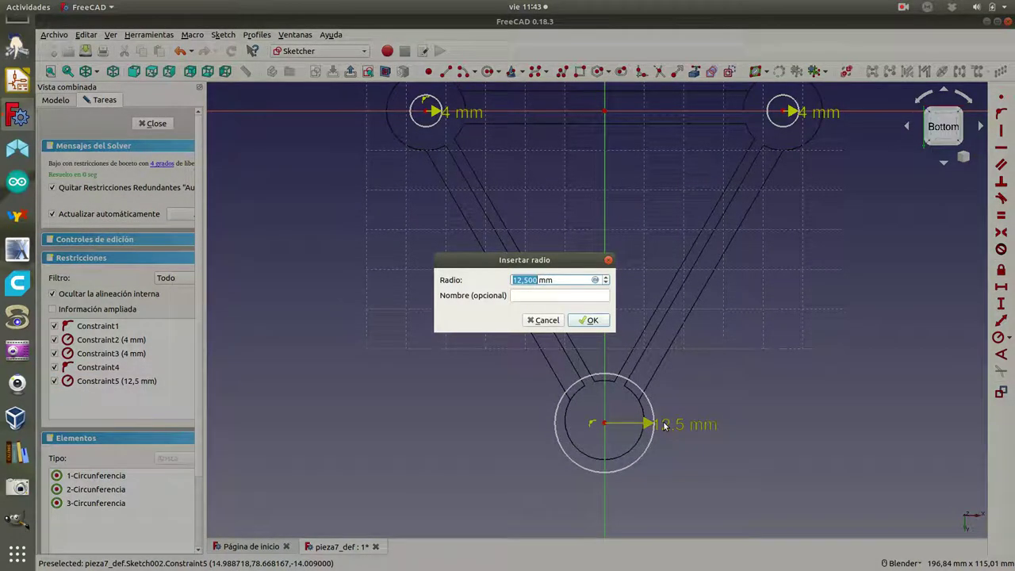
text(12)
key(Return)
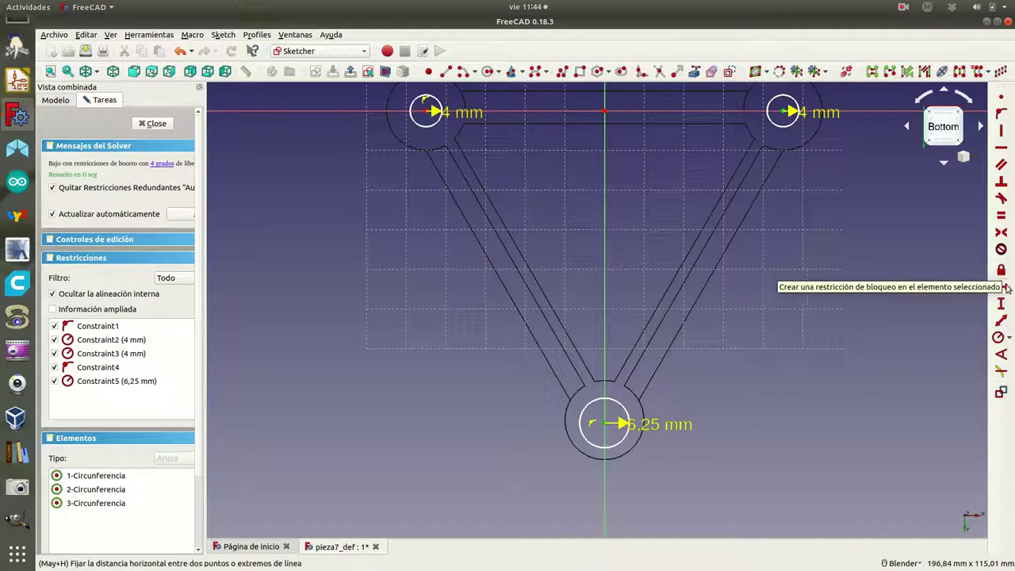
- Add a 90 mm distance between the bottom circle centre and an upper circle centre
click(1002, 321)
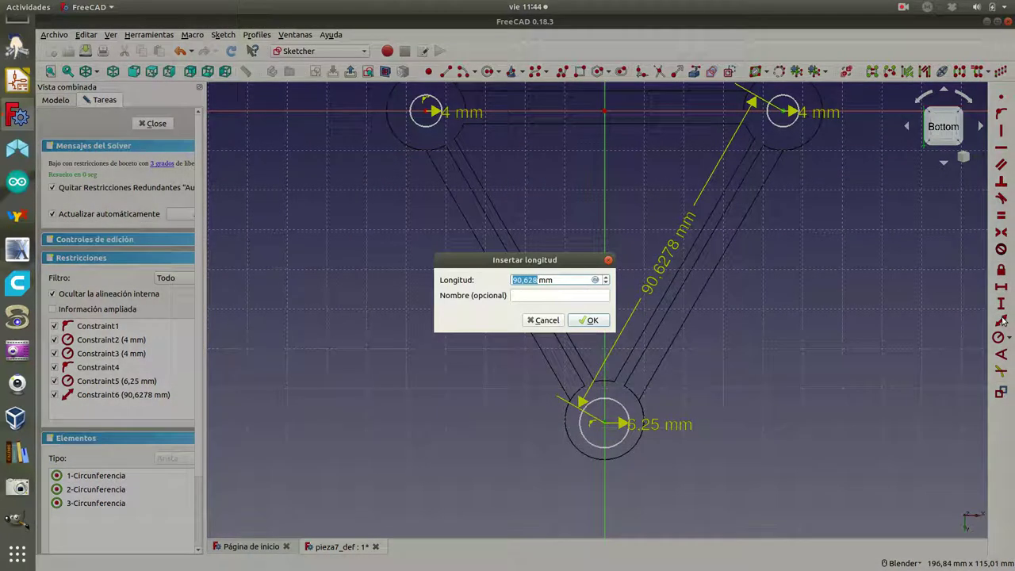
text(90)
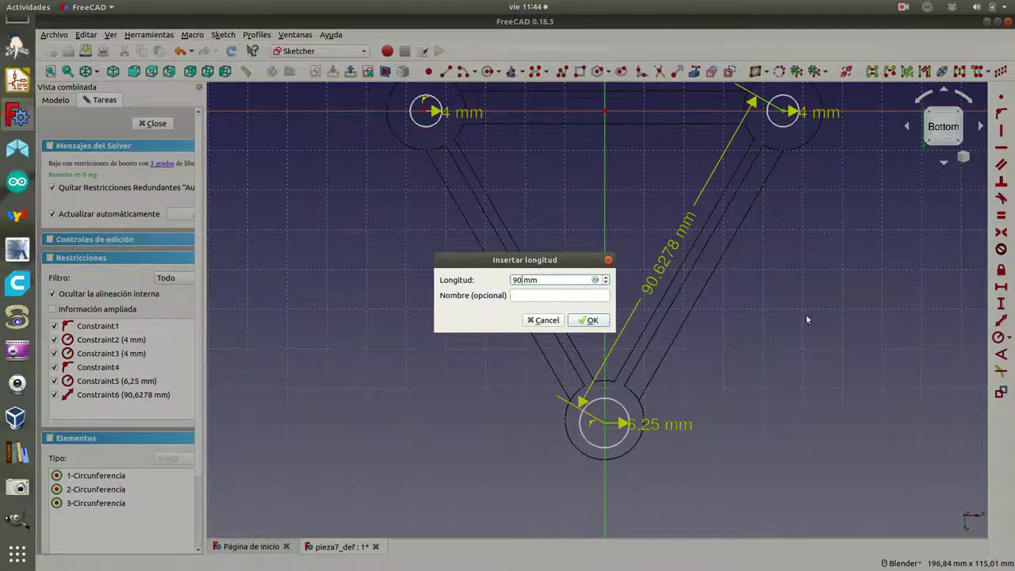
click(596, 321)
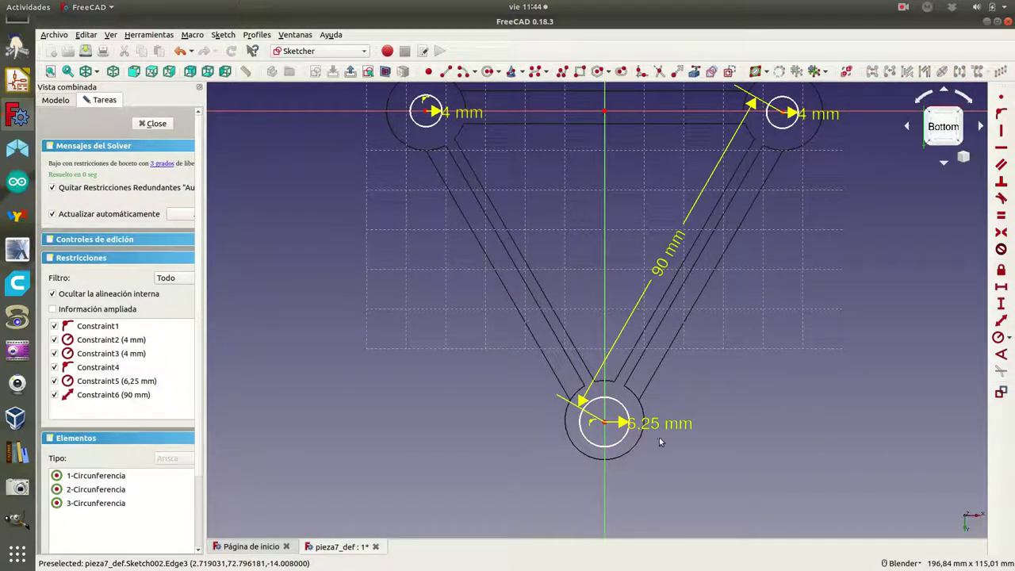
- Move the 6,25 mm and both 4 mm labels clear of the circles and recentre the view
drag(678, 433, 684, 461)
drag(675, 262, 733, 295)
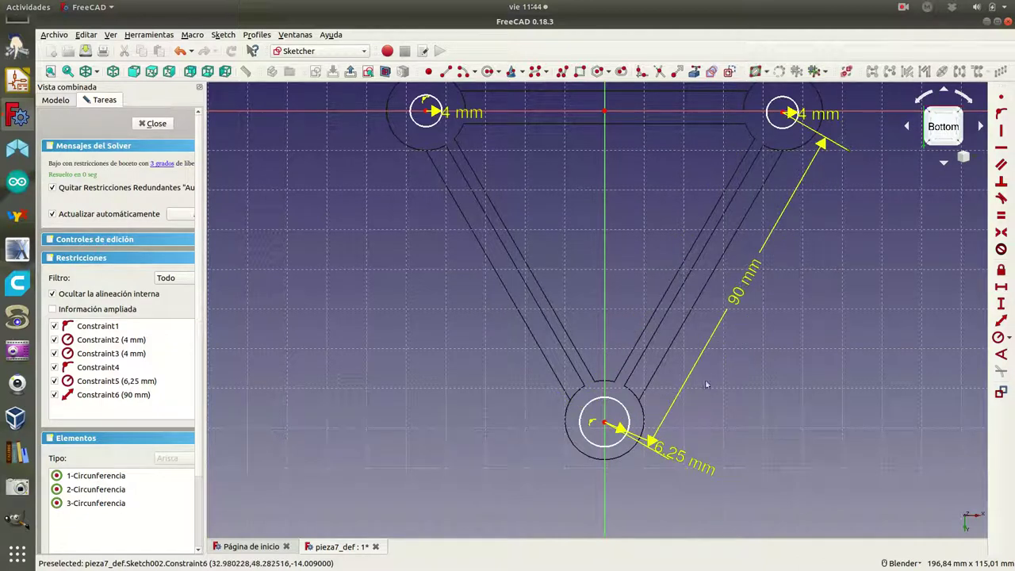
drag(678, 457, 517, 391)
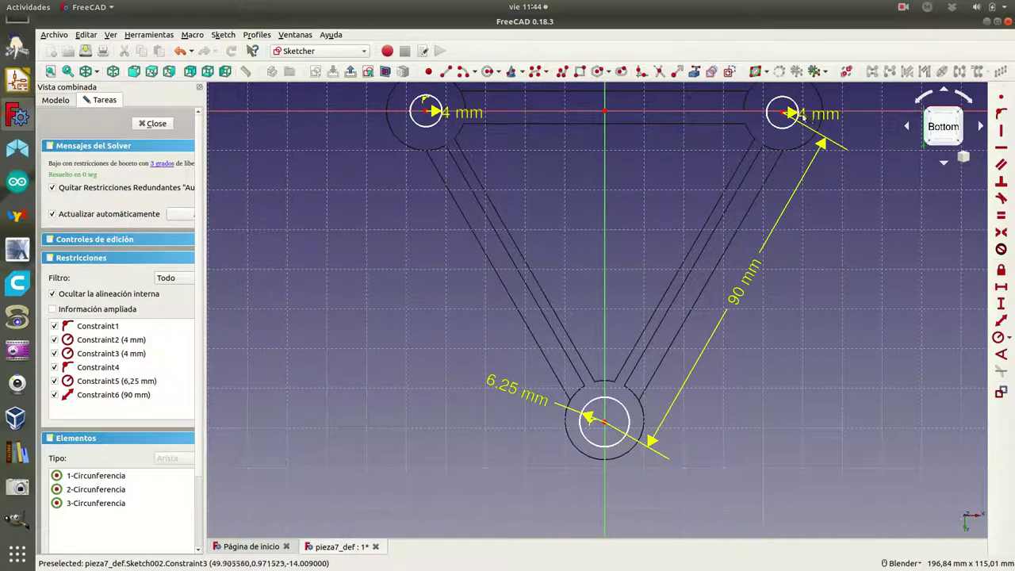
drag(813, 119, 836, 105)
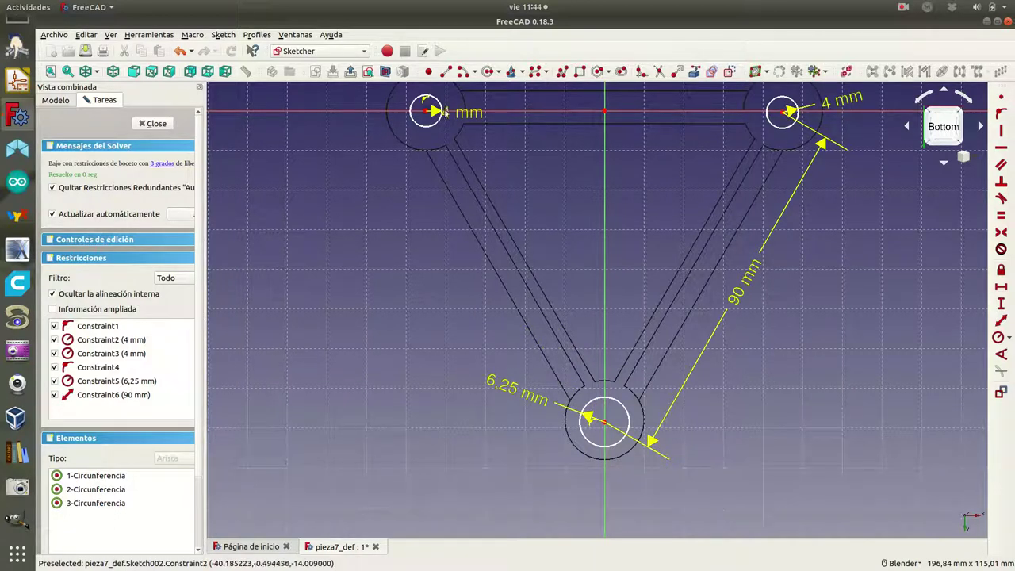
drag(446, 114, 370, 165)
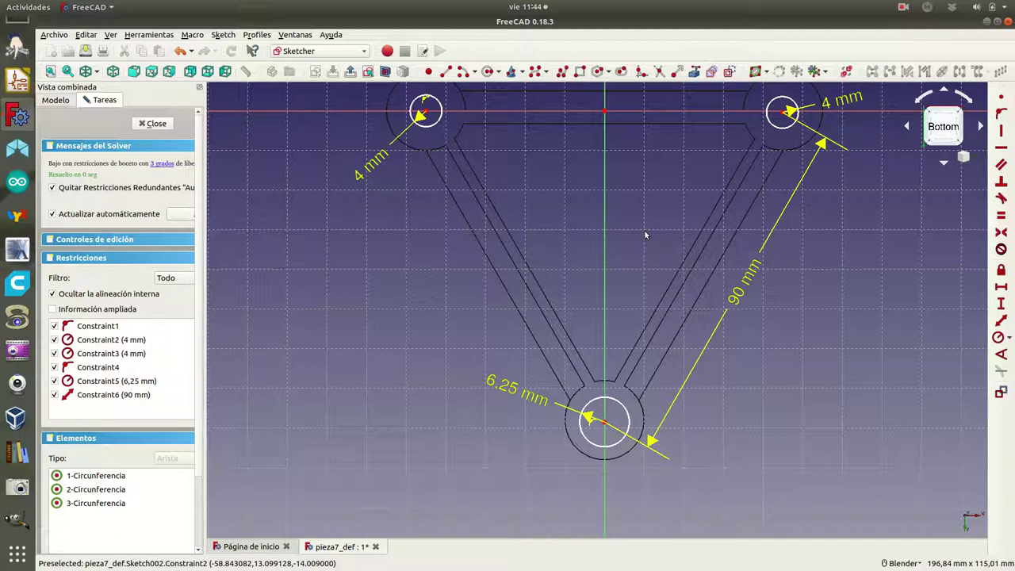
shift+middle_drag(649, 225, 600, 257)
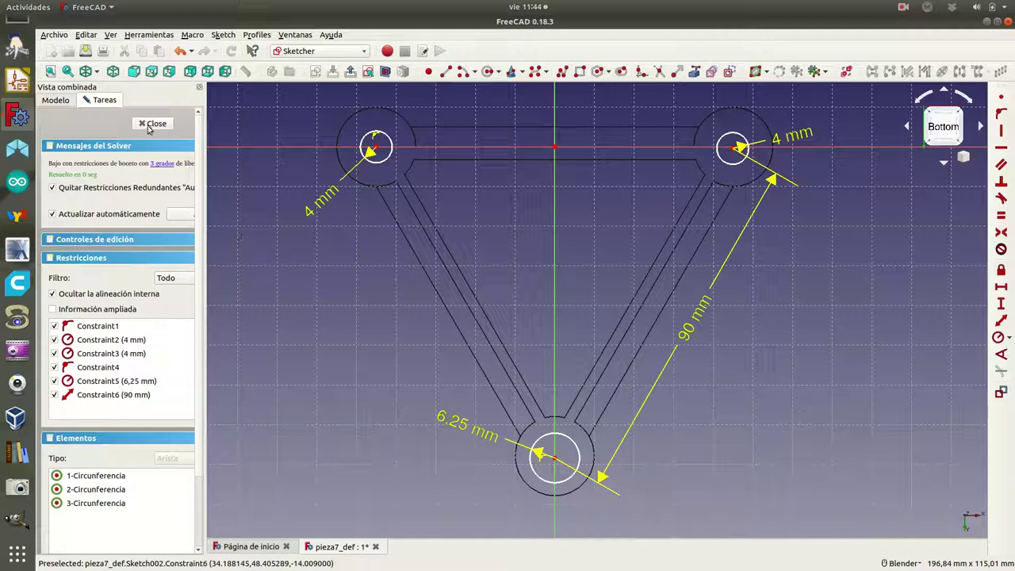
- Close the sketch and pocket its three circles 'A través de todos' through the frame
click(149, 126)
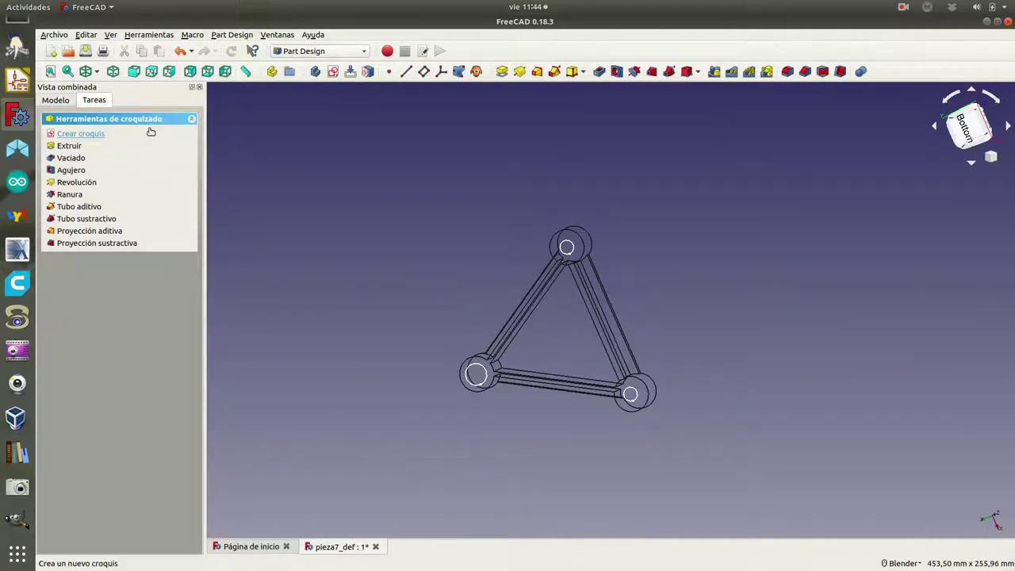
click(68, 162)
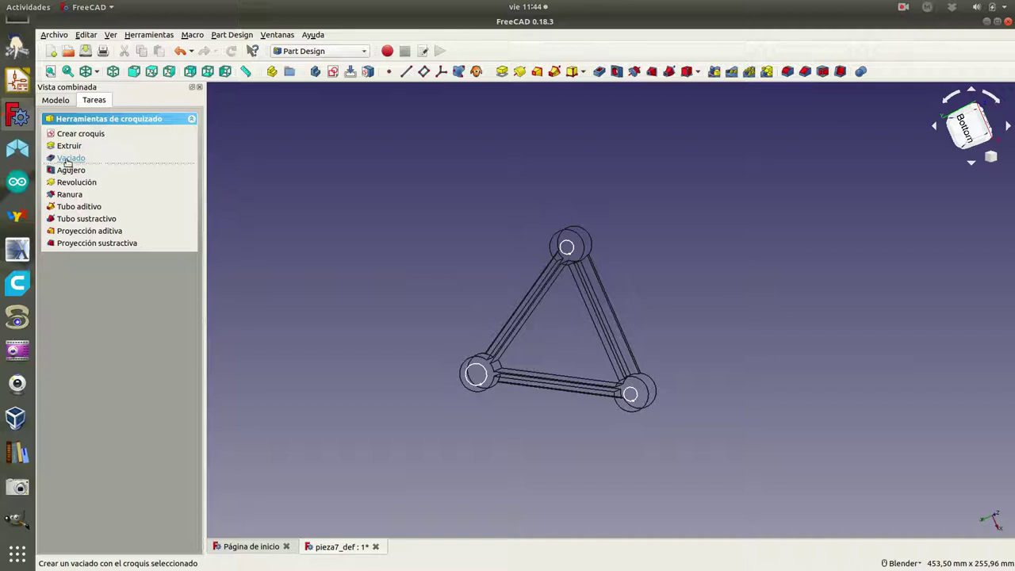
click(187, 167)
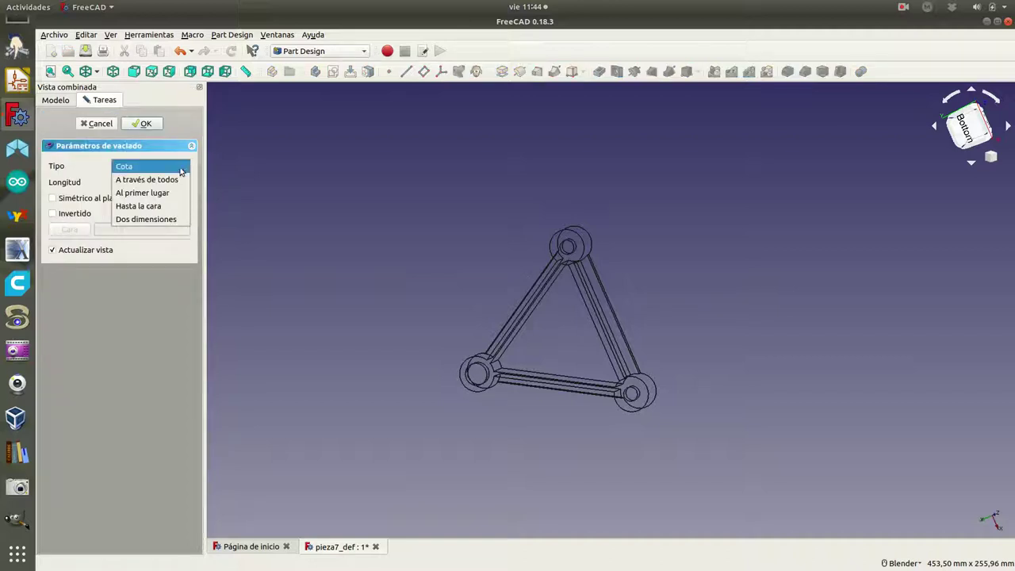
click(171, 182)
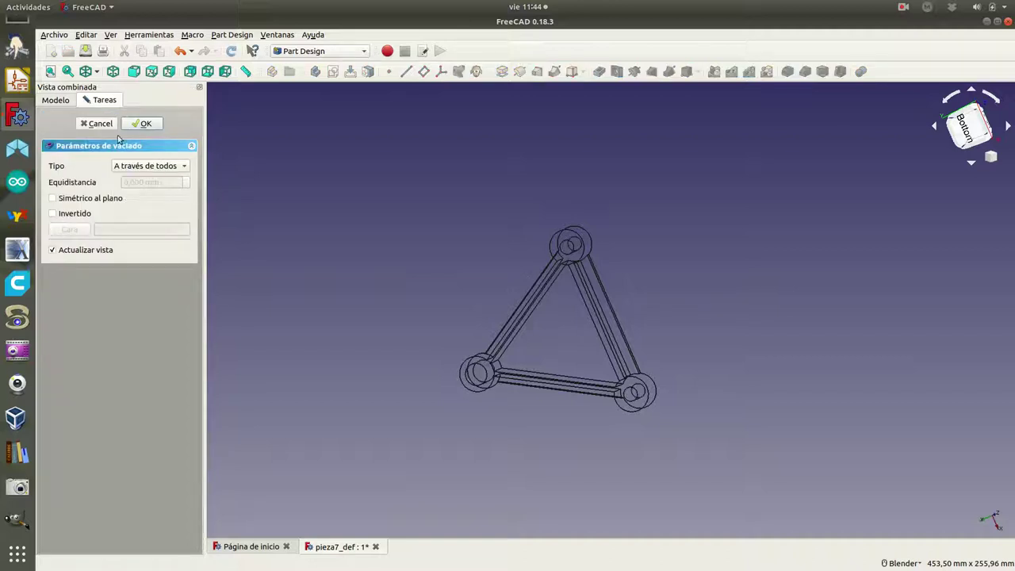
click(143, 124)
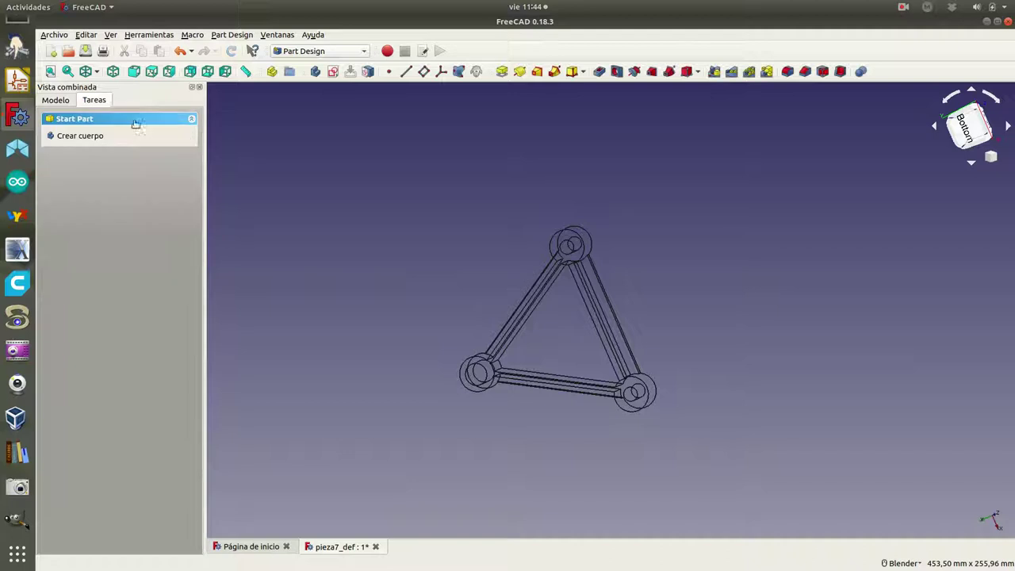
click(96, 72)
- Show the frame in the shaded 'Como es' style and orbit it to inspect the holes
click(103, 89)
mouse_move(345, 228)
middle_down()
mouse_move(410, 215)
mouse_move(592, 118)
mouse_move(729, 172)
mouse_move(598, 182)
mouse_move(503, 157)
mouse_move(462, 169)
mouse_move(440, 199)
mouse_move(455, 222)
mouse_move(439, 185)
middle_up()
mouse_move(603, 119)
middle_down()
mouse_move(612, 141)
mouse_move(541, 142)
mouse_move(528, 127)
middle_up()
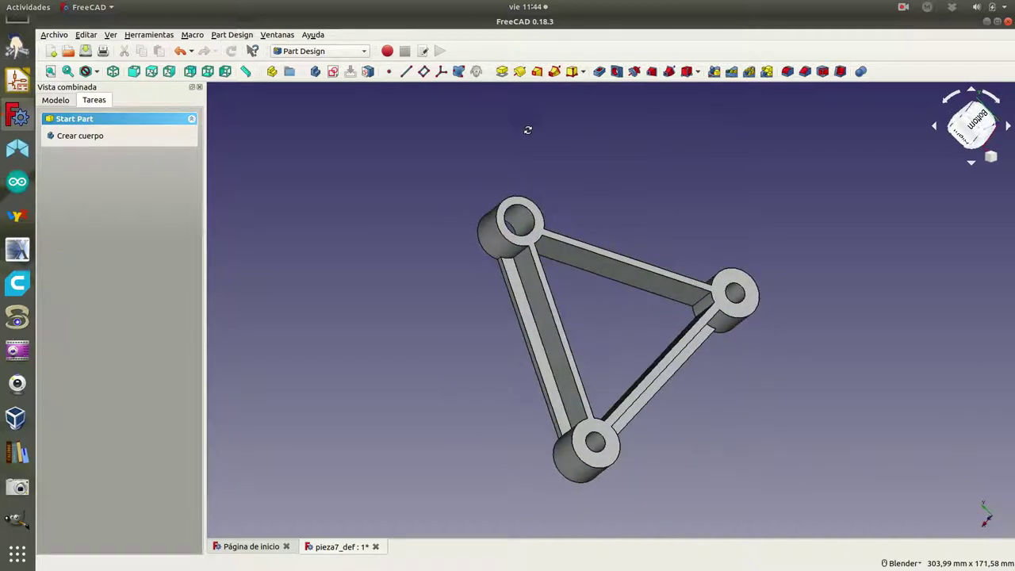
- Check the part from isometric, front, right, rear and bottom views, then restore the model tree
click(113, 72)
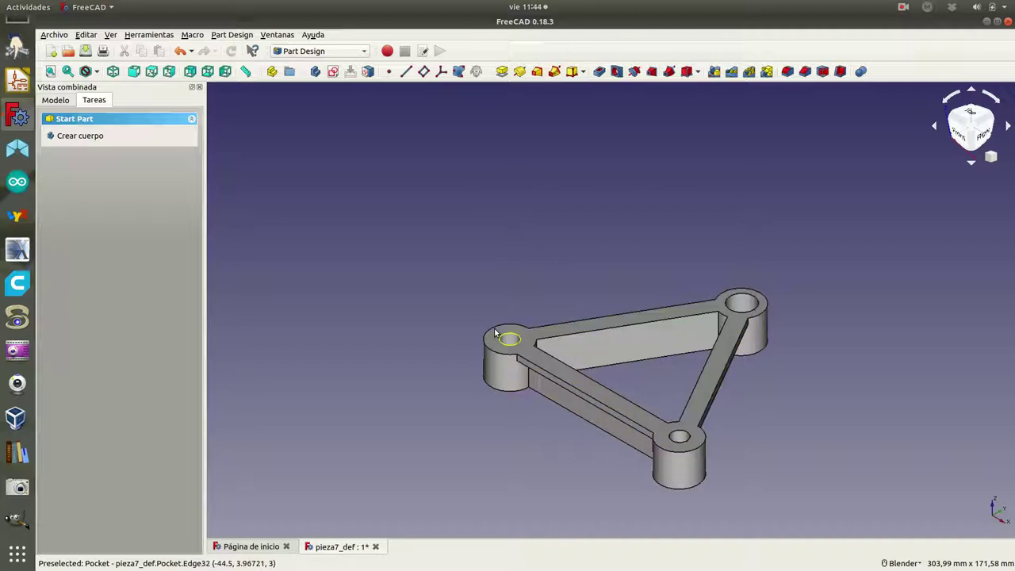
click(133, 72)
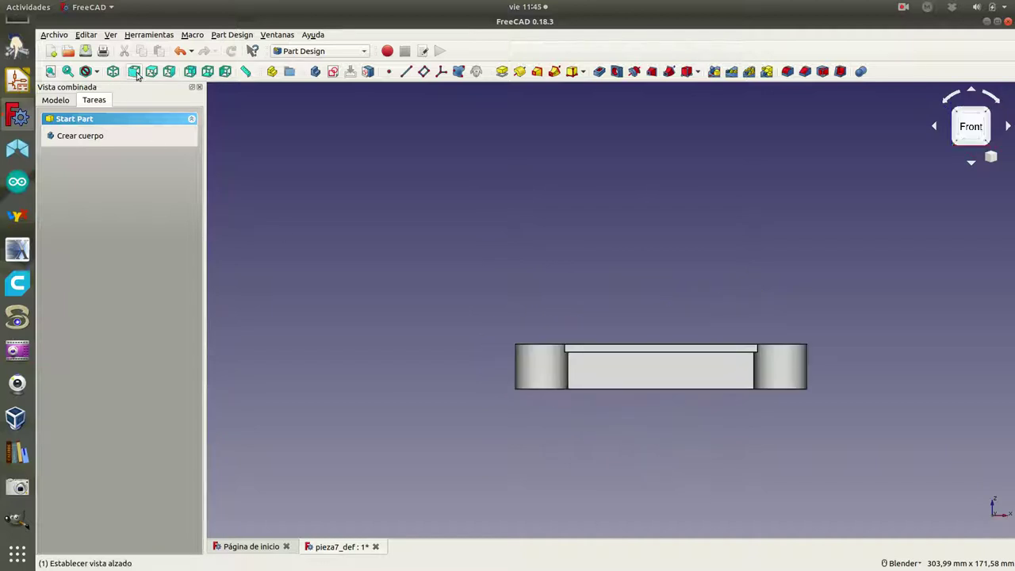
click(169, 73)
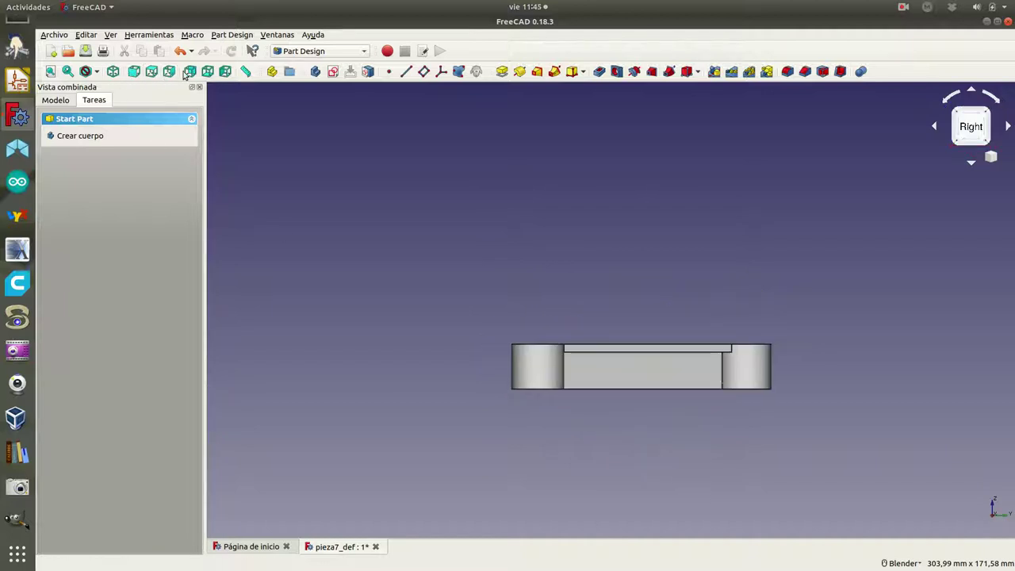
click(191, 72)
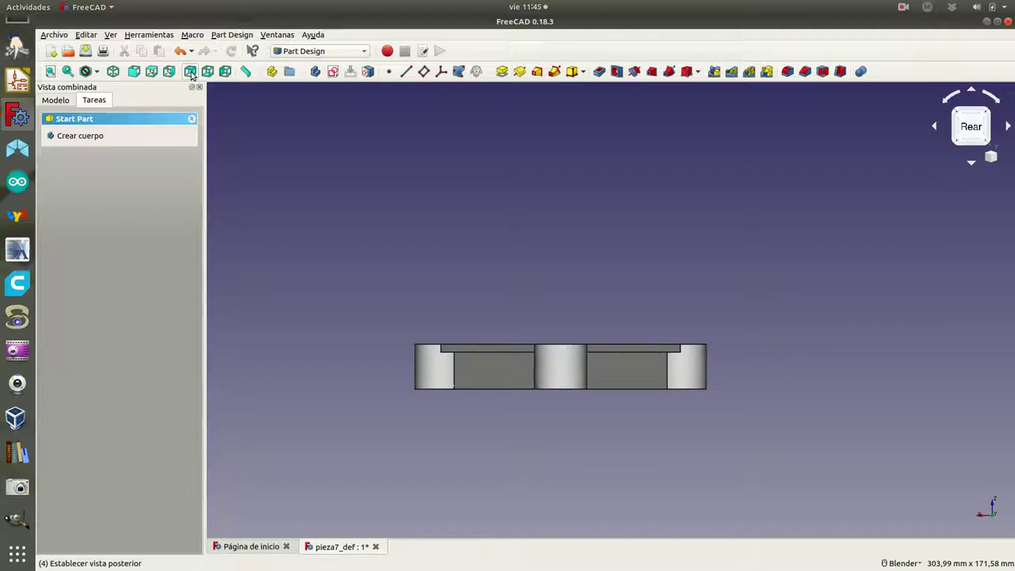
click(208, 73)
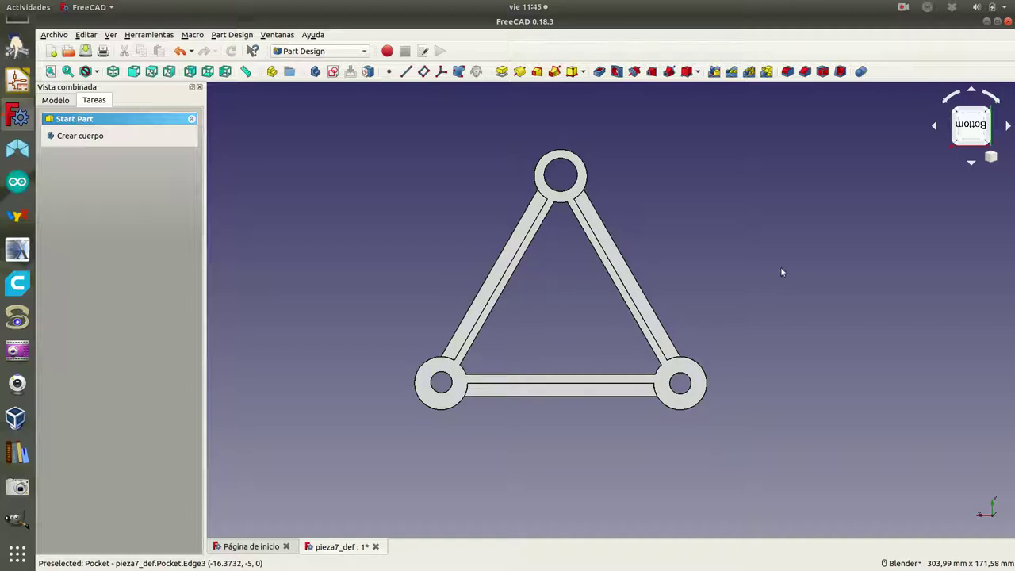
click(54, 99)
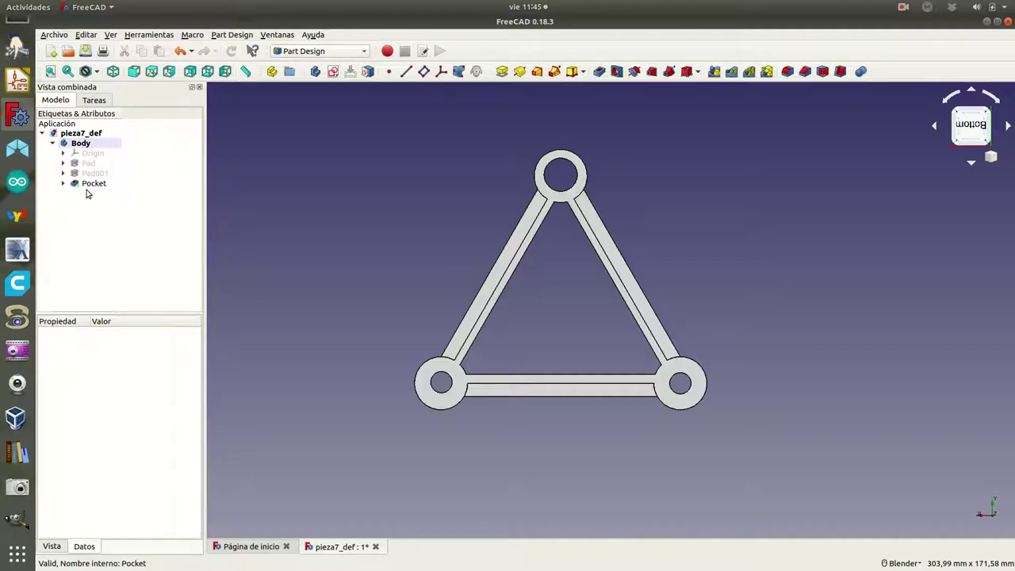
- Save the document under the new name pieza8 with Guardar como
click(54, 35)
click(72, 117)
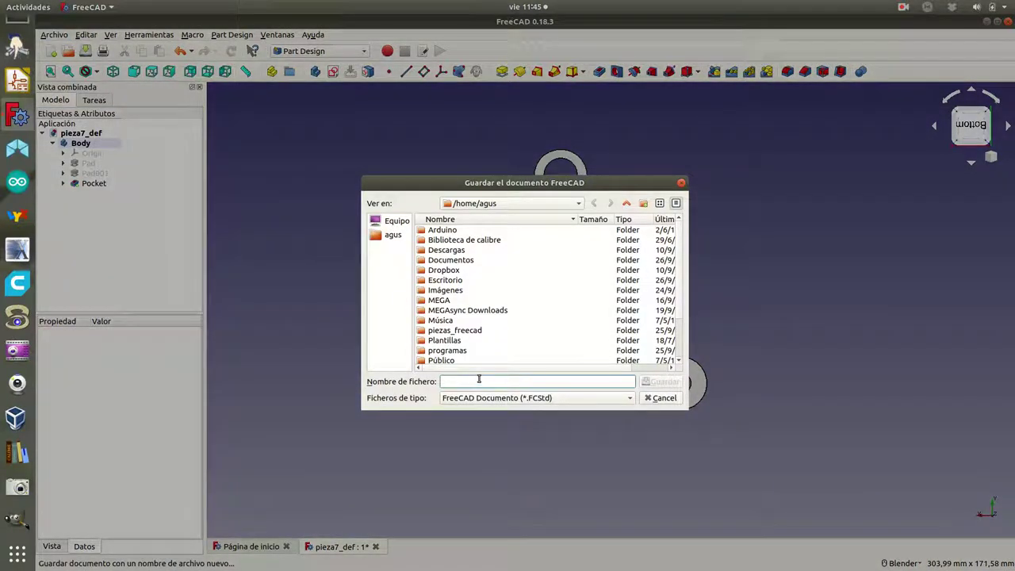
text(pieza8)
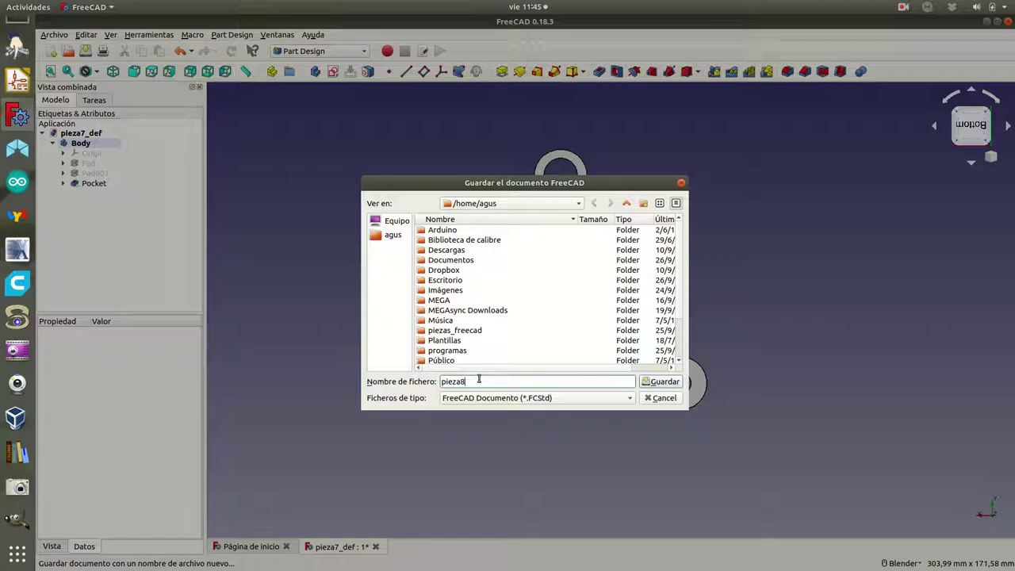
key(Return)
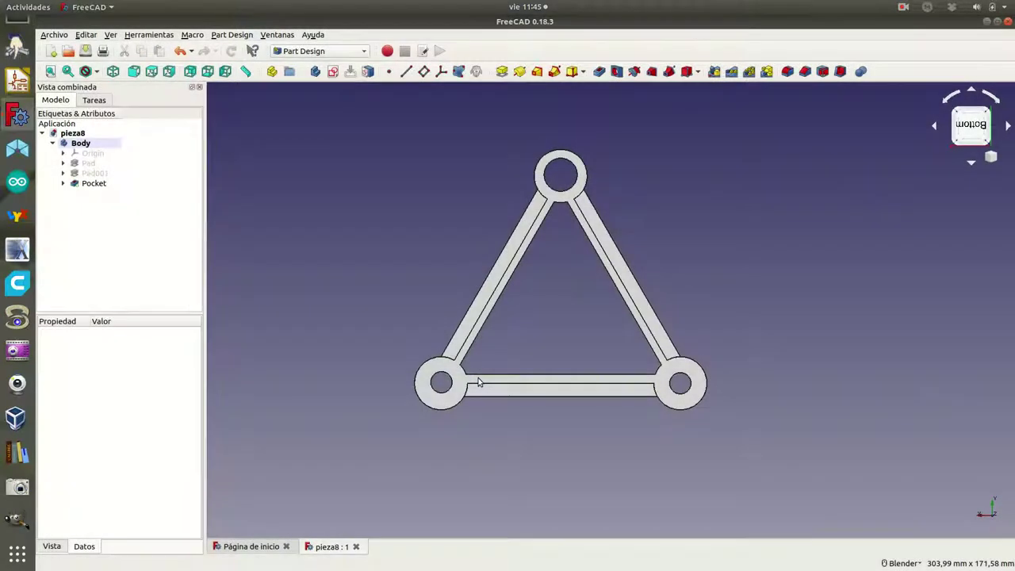